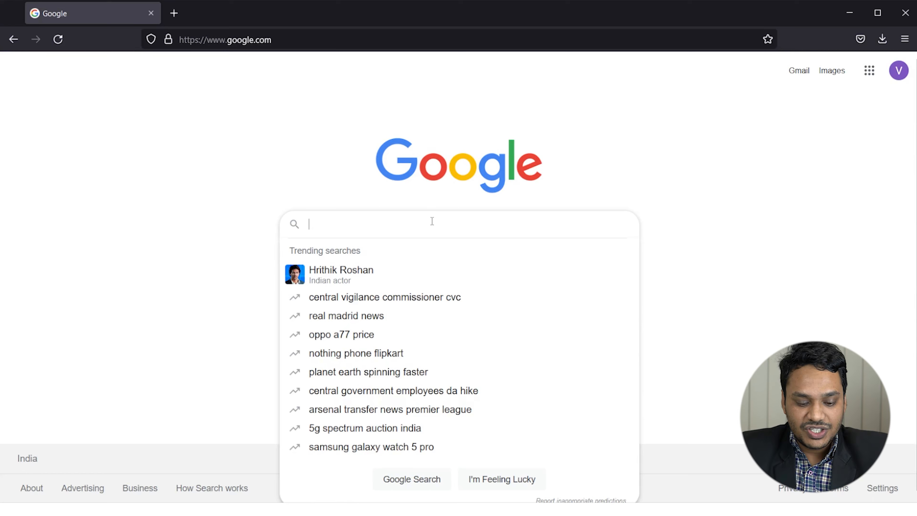
Search Google for 'google form' and open the 'Google Forms: Online Form Creator' result.
text(goog)
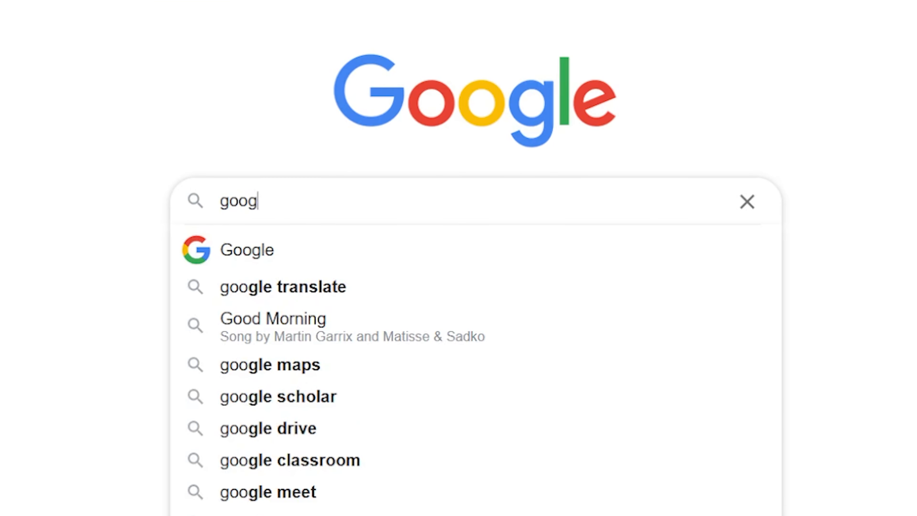
text(le form)
key(Return)
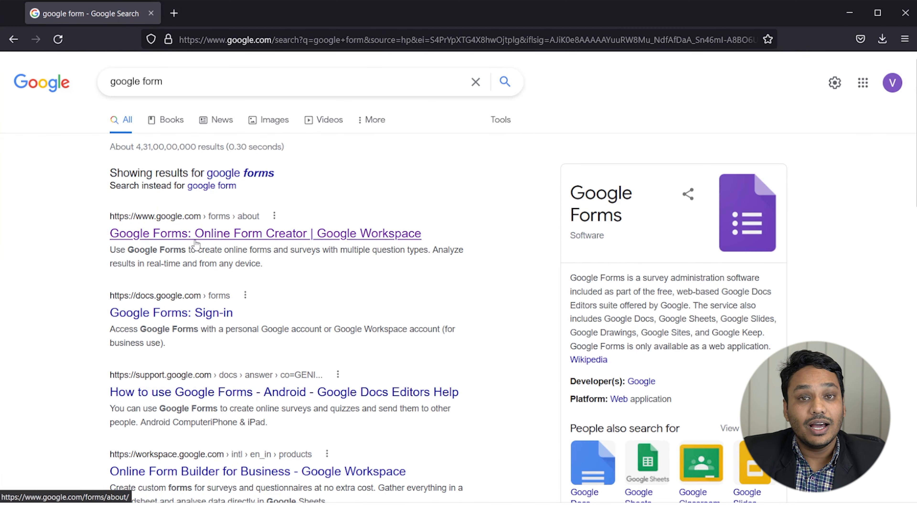
click(196, 240)
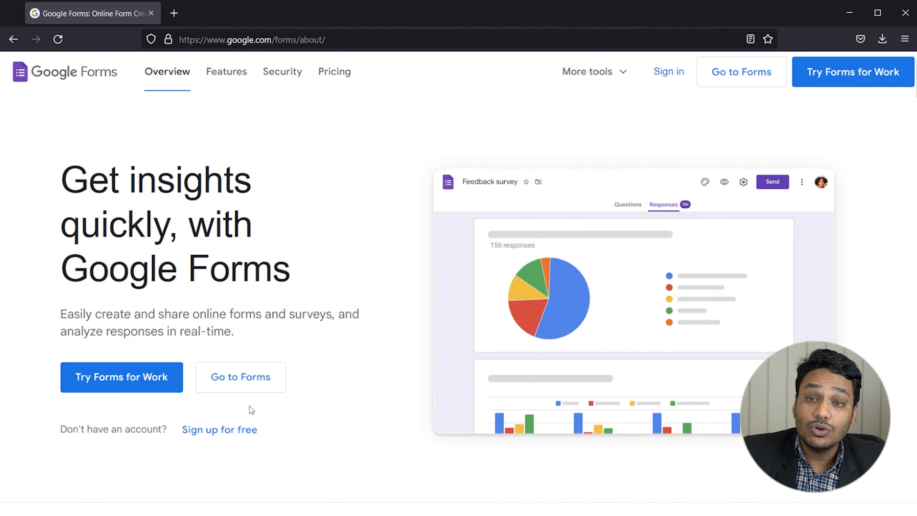
Go to Forms, close the leftover overview tab, and create a Blank form.
click(263, 383)
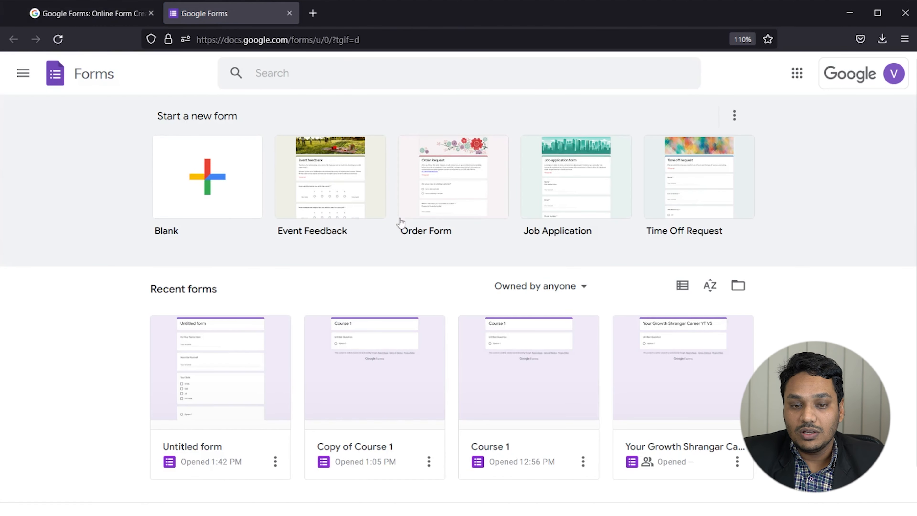
click(100, 6)
click(150, 13)
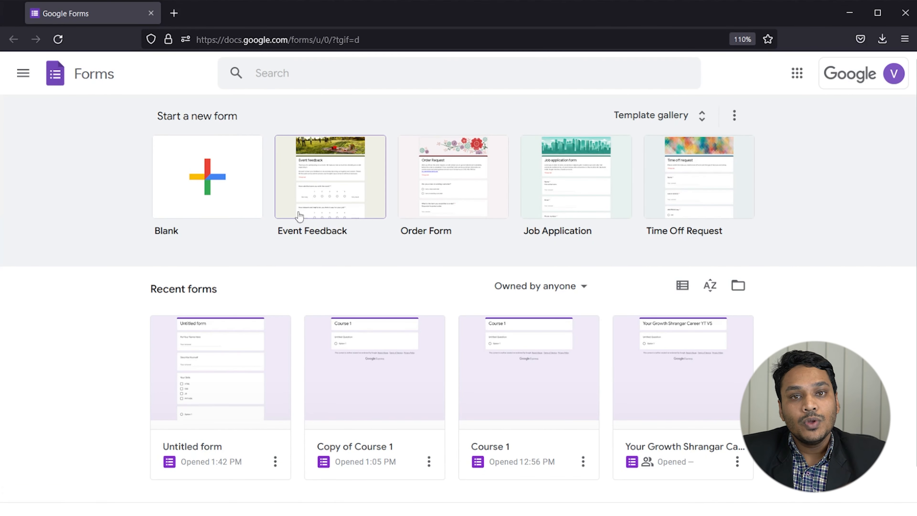
click(212, 183)
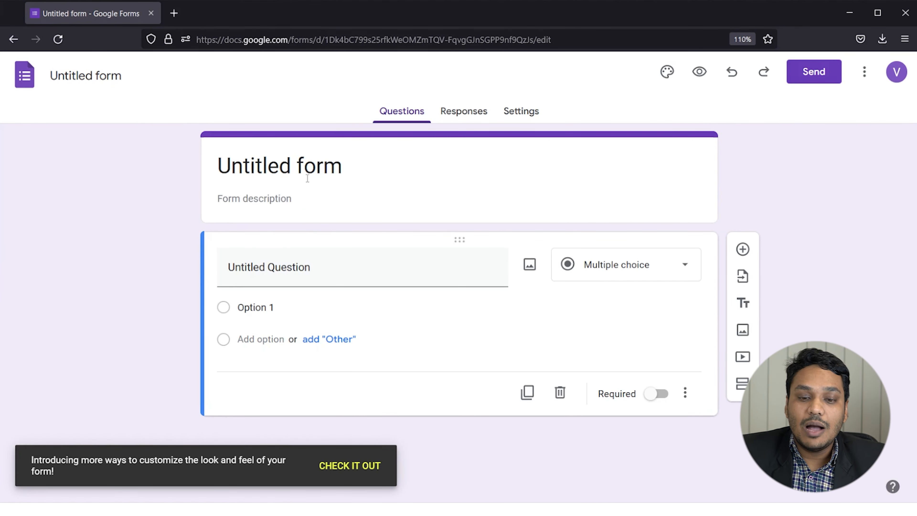
Replace the 'Untitled form' title with 'Course Form'.
click(290, 167)
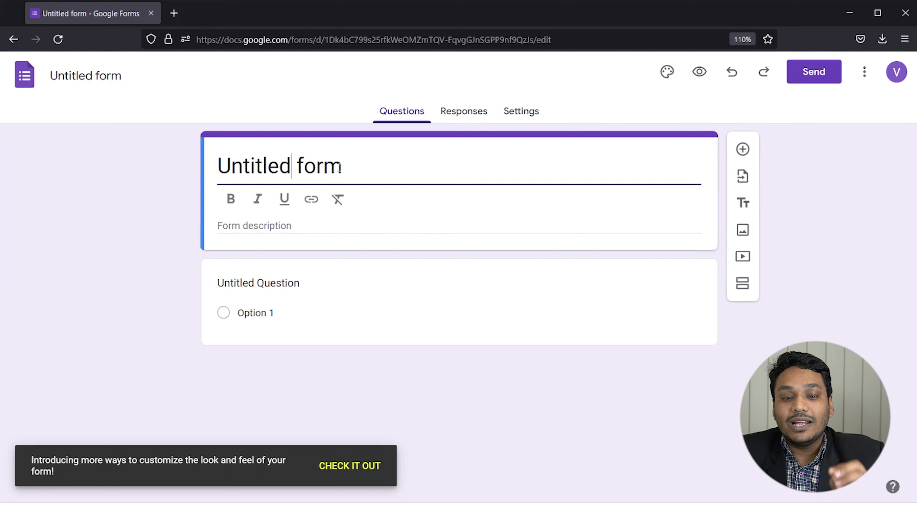
drag(354, 163, 193, 173)
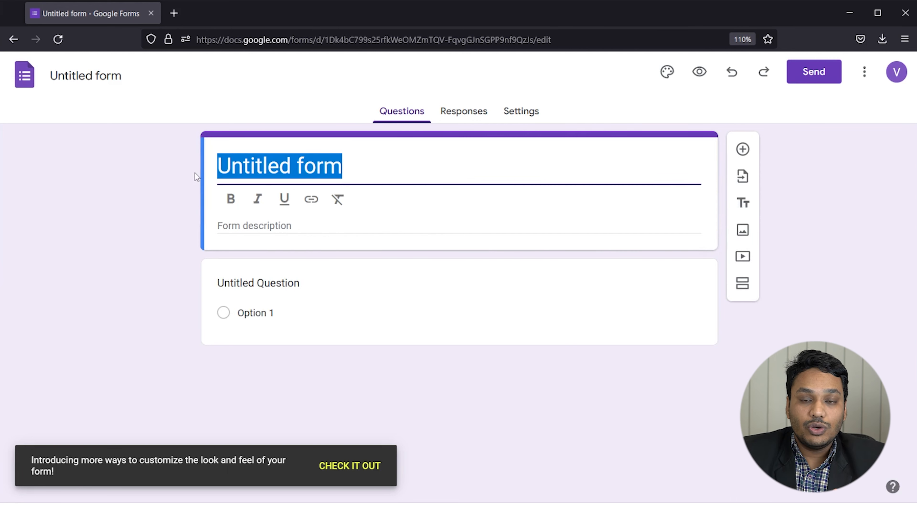
text(cou)
key(BackSpace)
key(BackSpace)
key(BackSpace)
text(Course For)
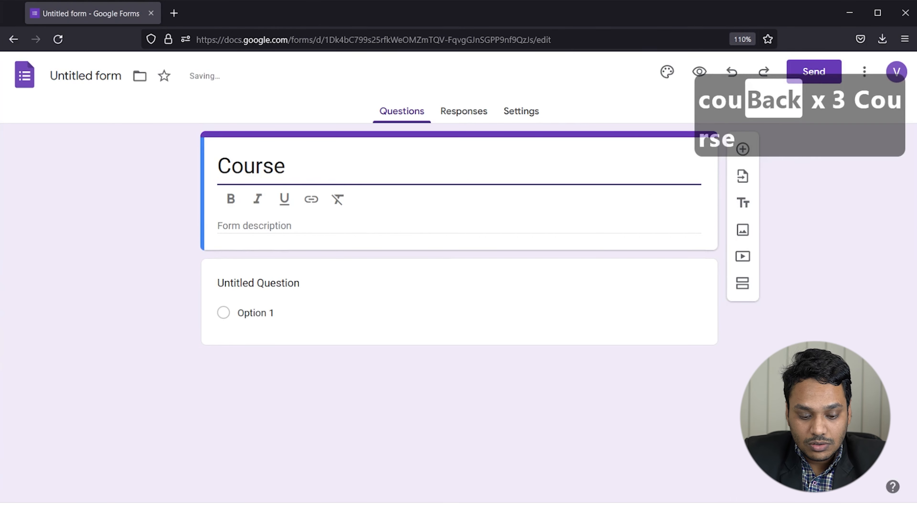
text(m)
click(18, 262)
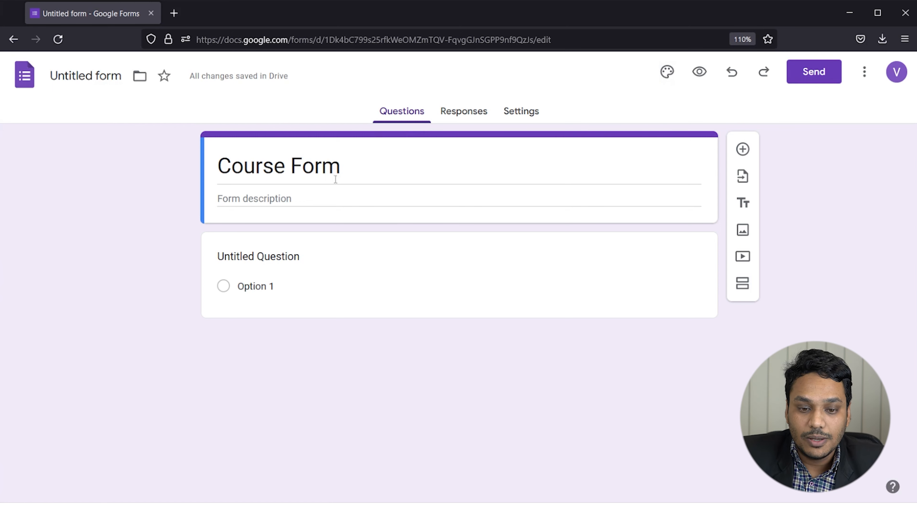
Make the whole Course Form title bold, italic and underlined.
click(271, 171)
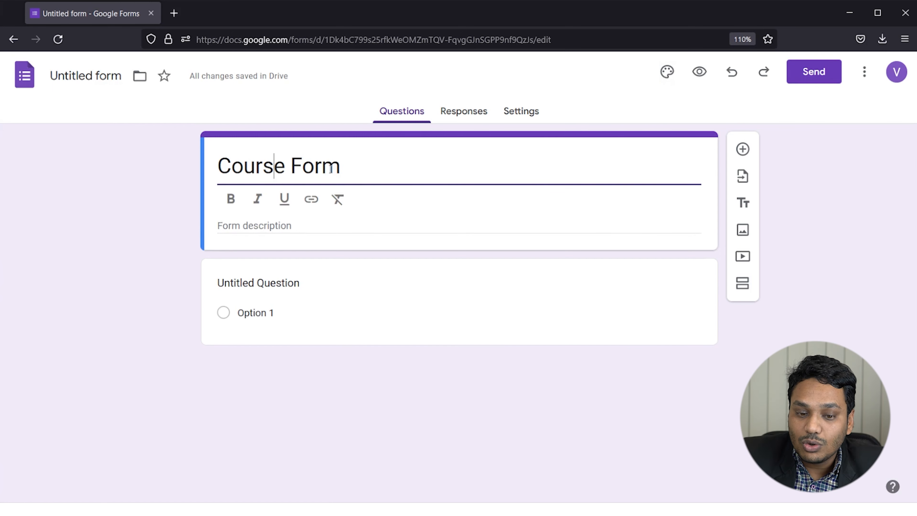
click(230, 199)
click(256, 199)
click(284, 199)
click(307, 202)
key(Escape)
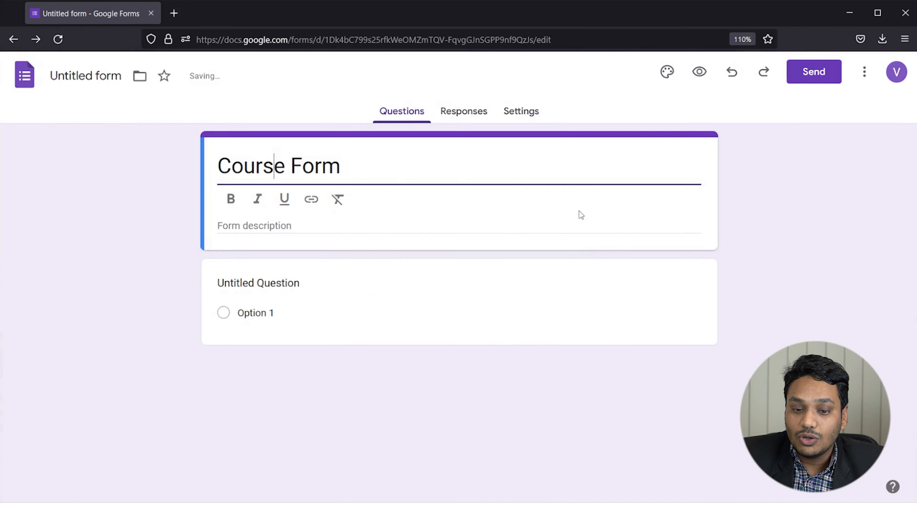
drag(358, 165, 211, 165)
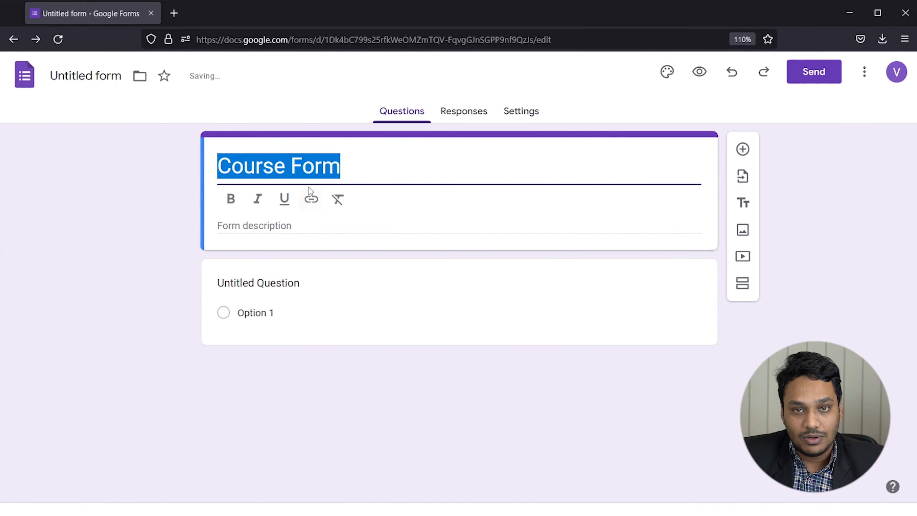
click(231, 200)
click(257, 199)
click(284, 200)
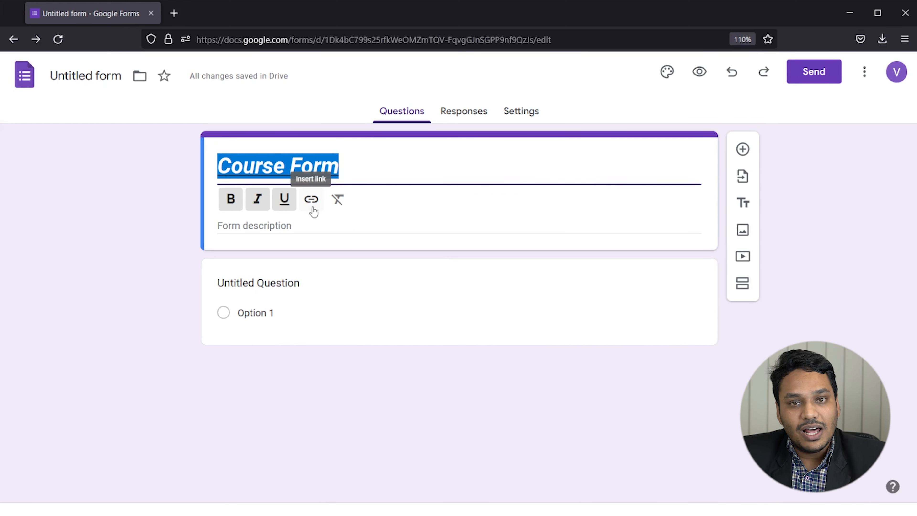
Link the Course Form title to google.com.
click(311, 199)
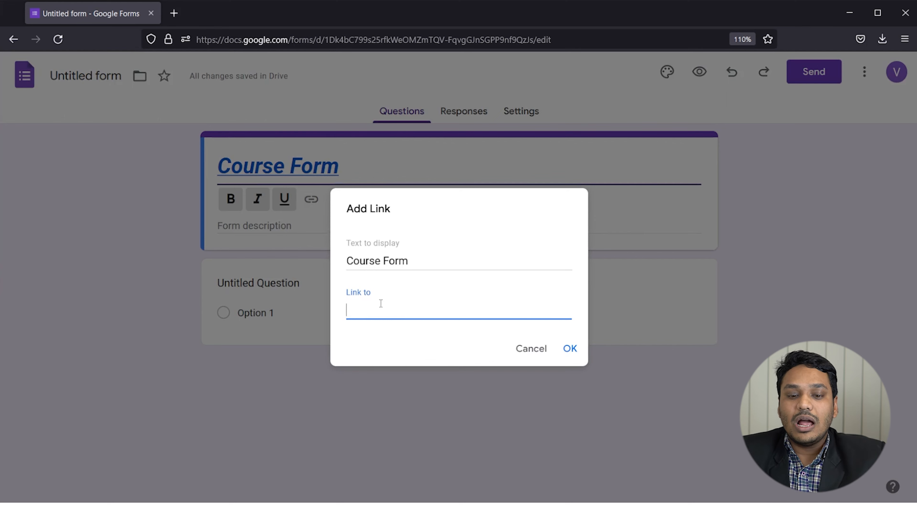
text(google.com)
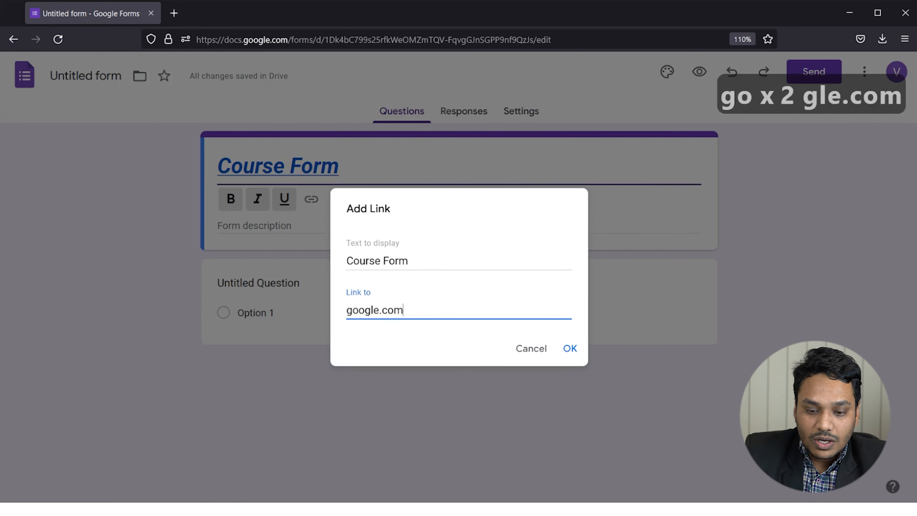
click(569, 348)
key(Return)
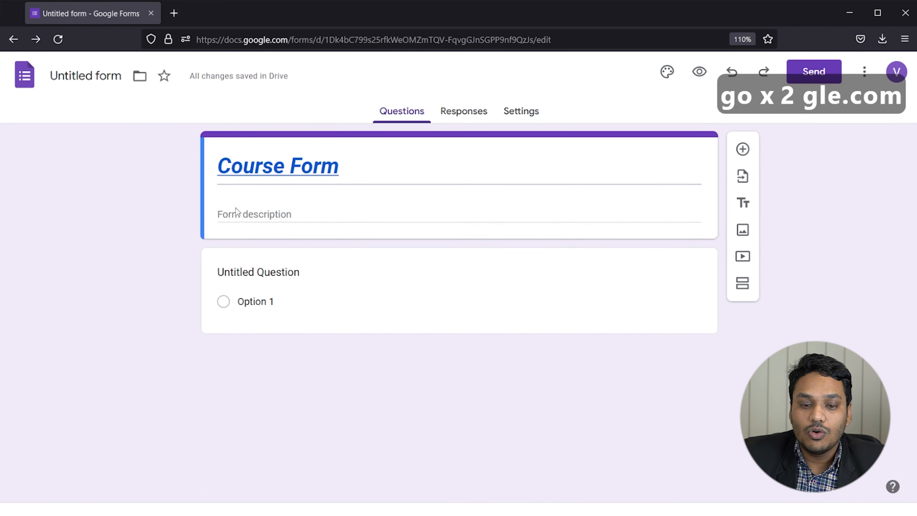
click(301, 166)
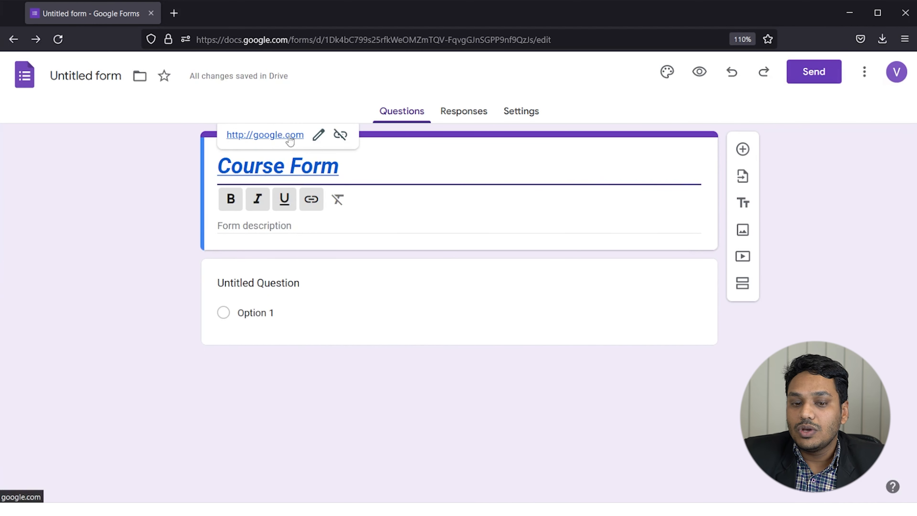
Clear the bold and italic styling from the Course Form title.
click(349, 210)
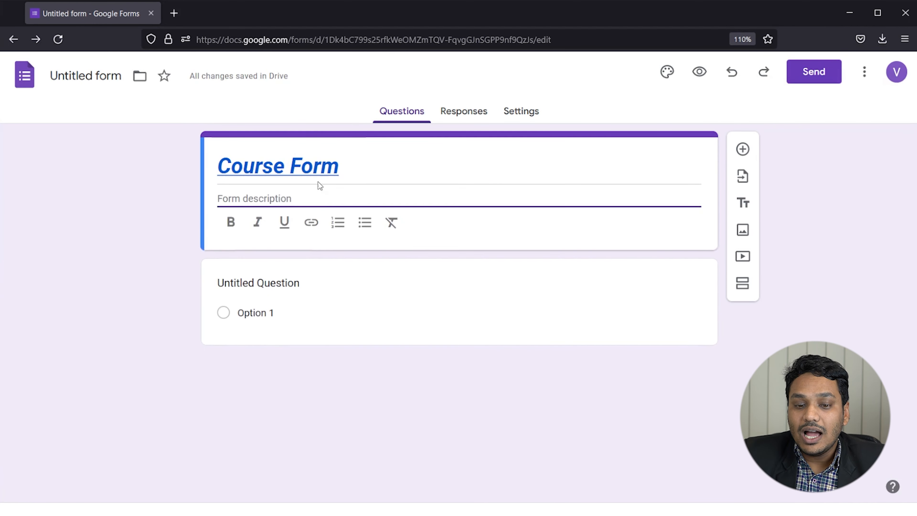
click(318, 177)
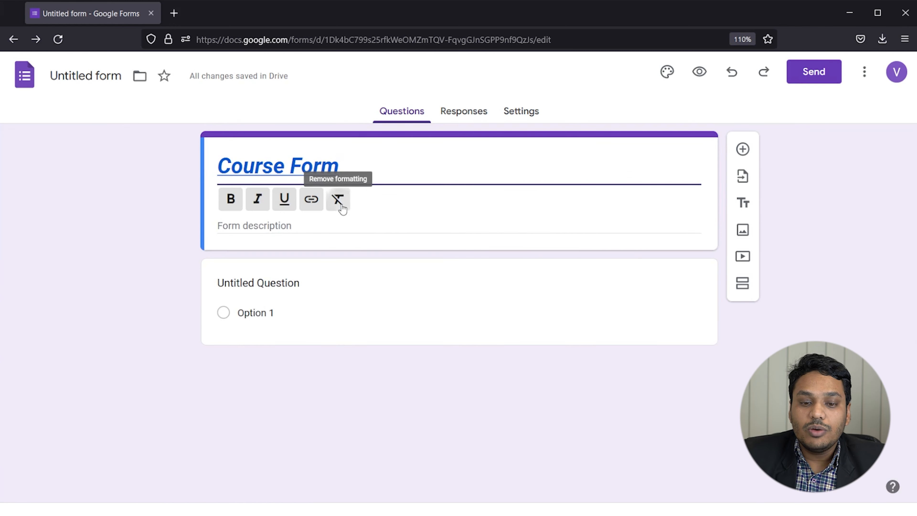
drag(340, 172, 217, 167)
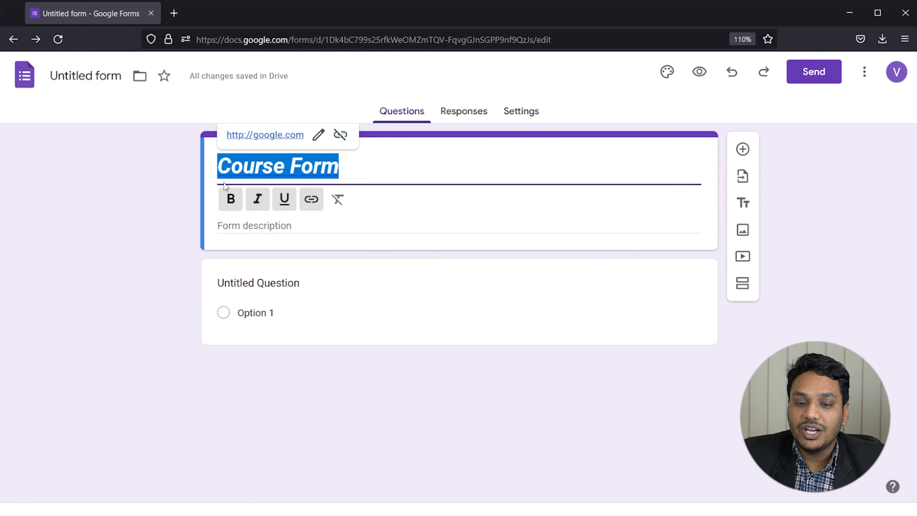
click(338, 199)
click(145, 226)
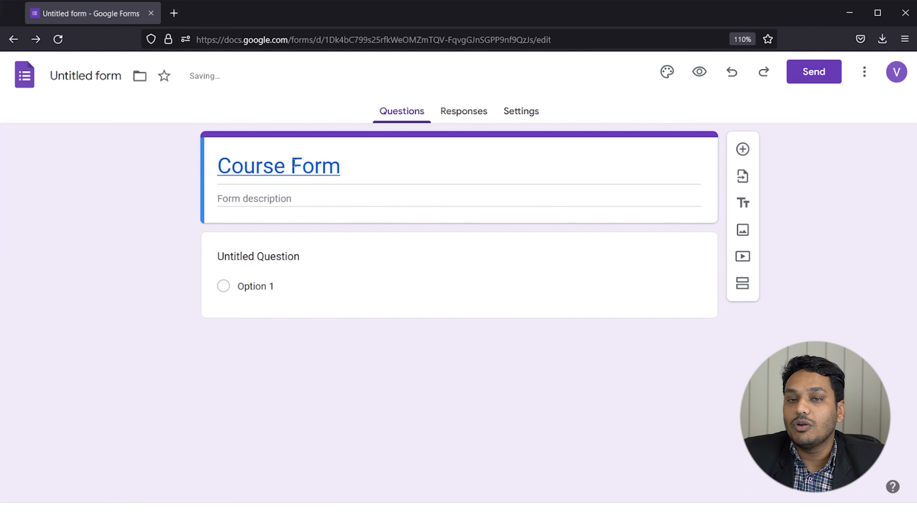
click(299, 195)
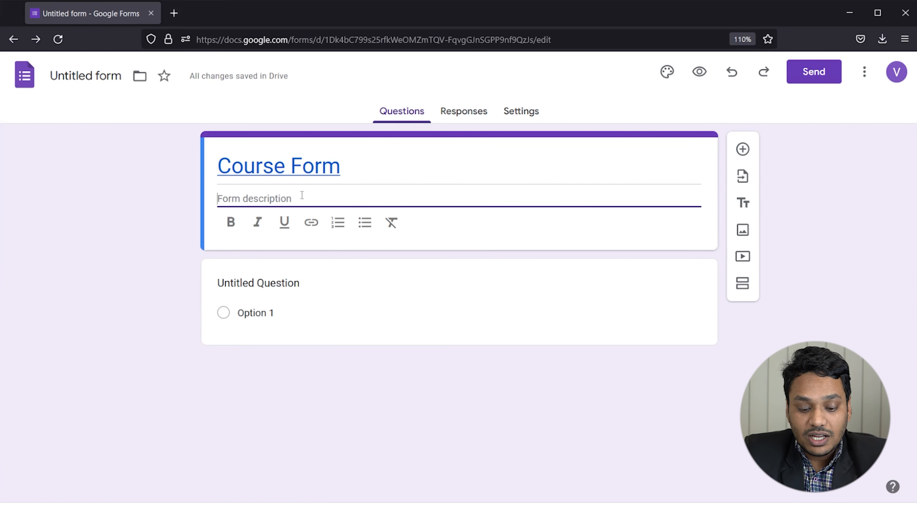
Enter 'for on-boarding' as the form description, with the bulleted list toggled on and back off.
text(To)
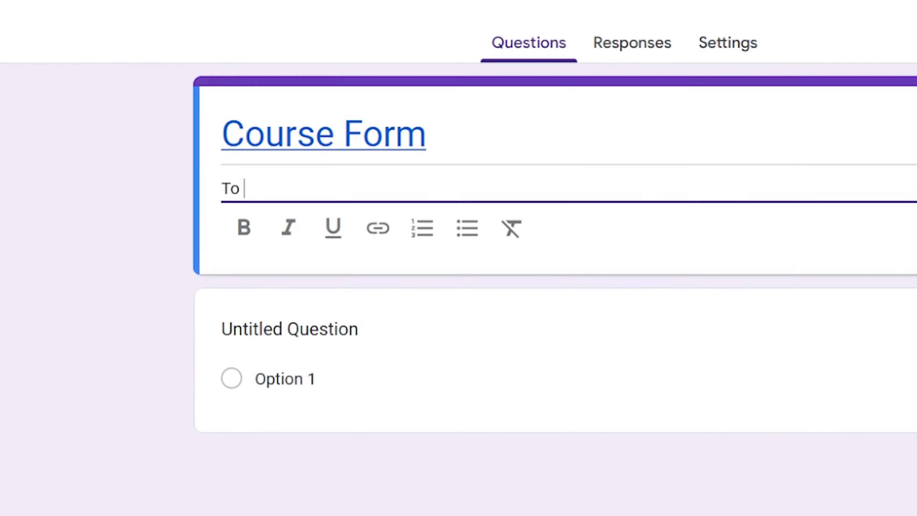
key(BackSpace)
key(BackSpace)
text(for onboarding)
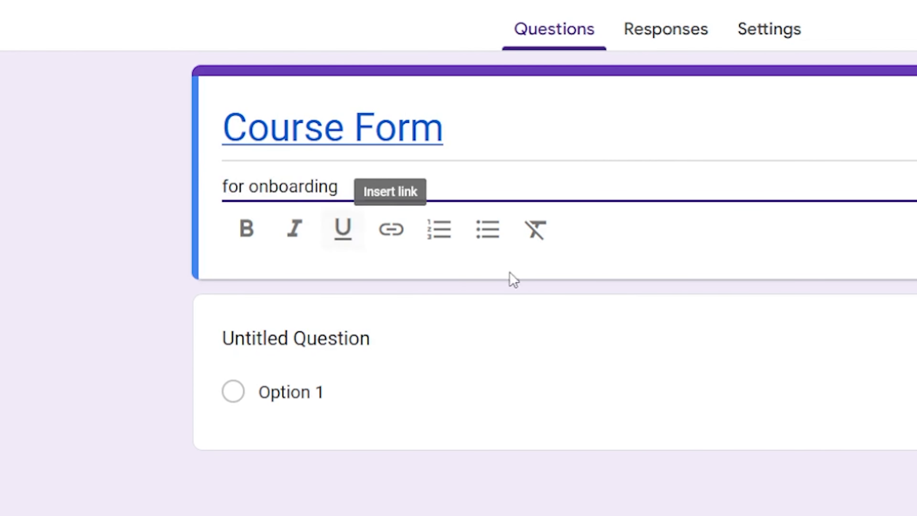
click(488, 229)
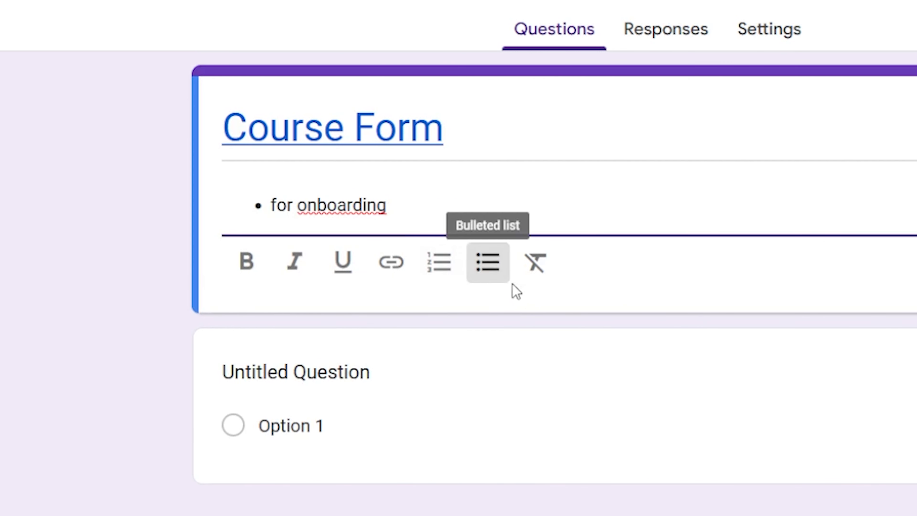
click(493, 274)
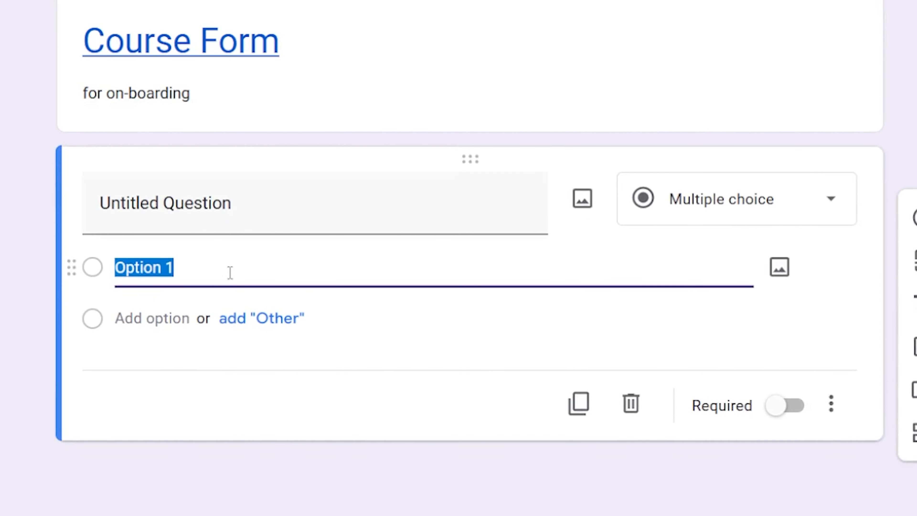
click(253, 259)
click(352, 155)
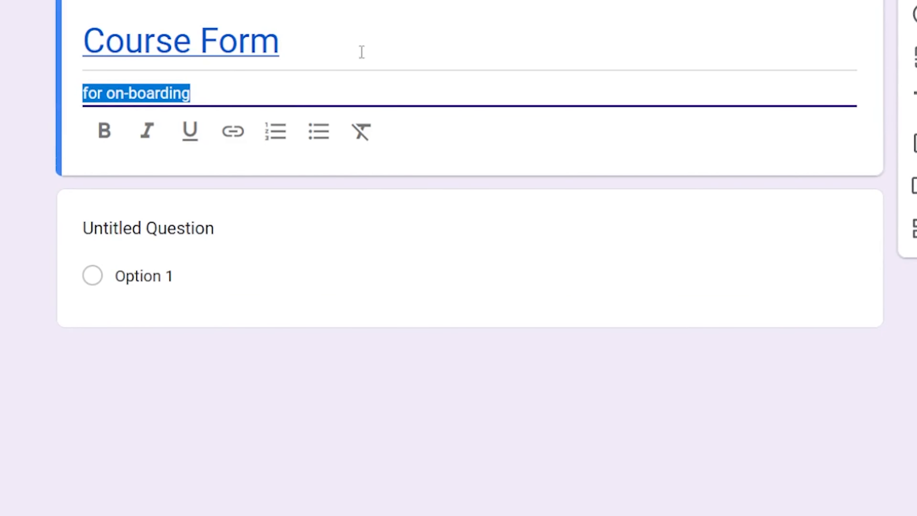
click(127, 151)
click(389, 58)
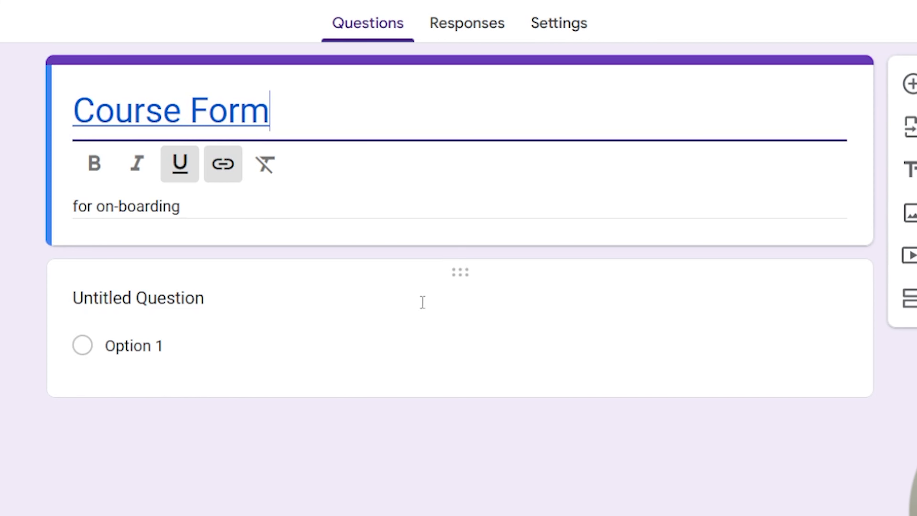
Rename the first question 'Write your name here' and keep it as Short answer.
click(476, 275)
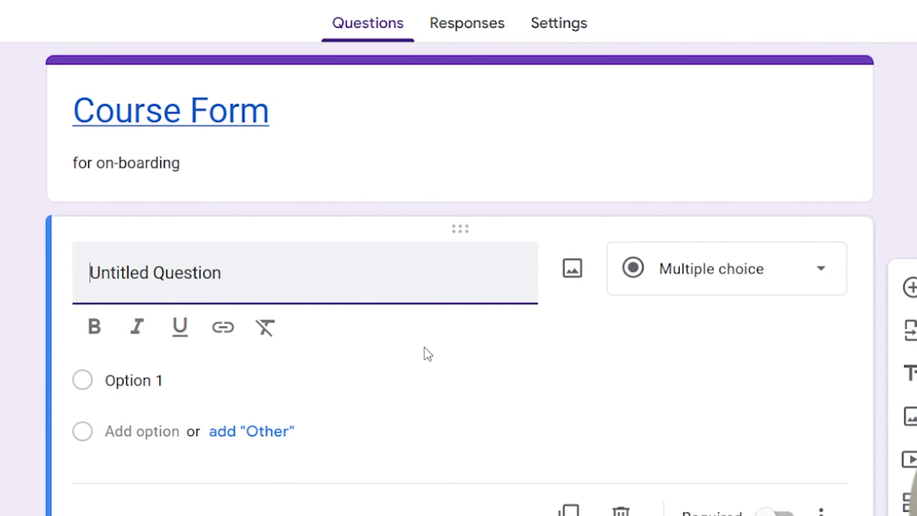
scroll(419, 352, down, 3)
click(281, 175)
drag(280, 175, 84, 176)
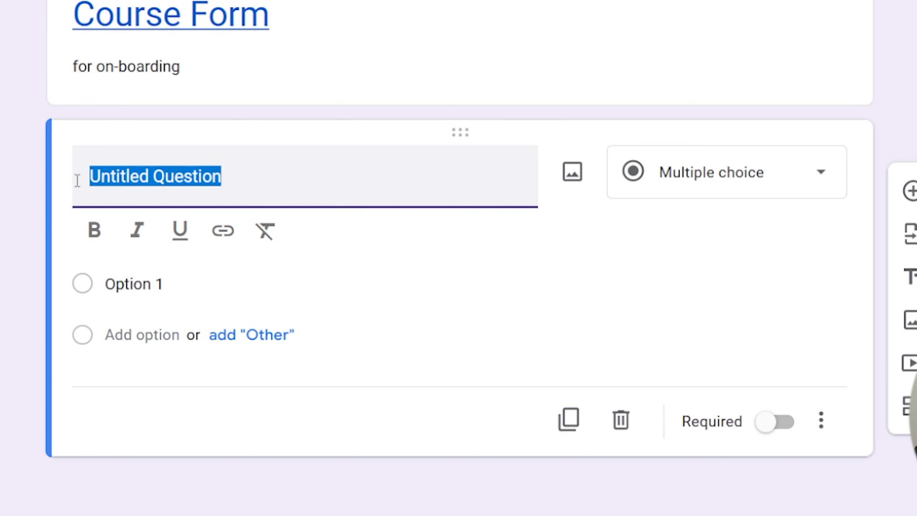
text(Write your name here)
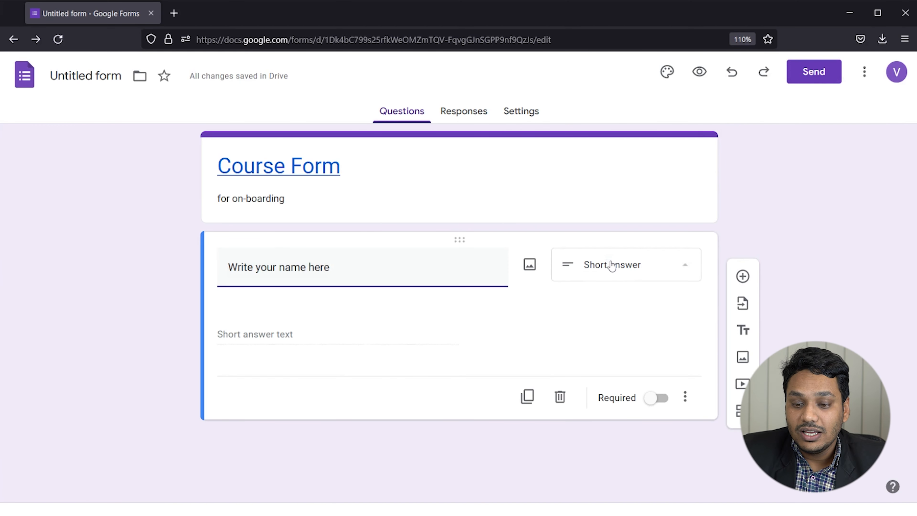
click(611, 265)
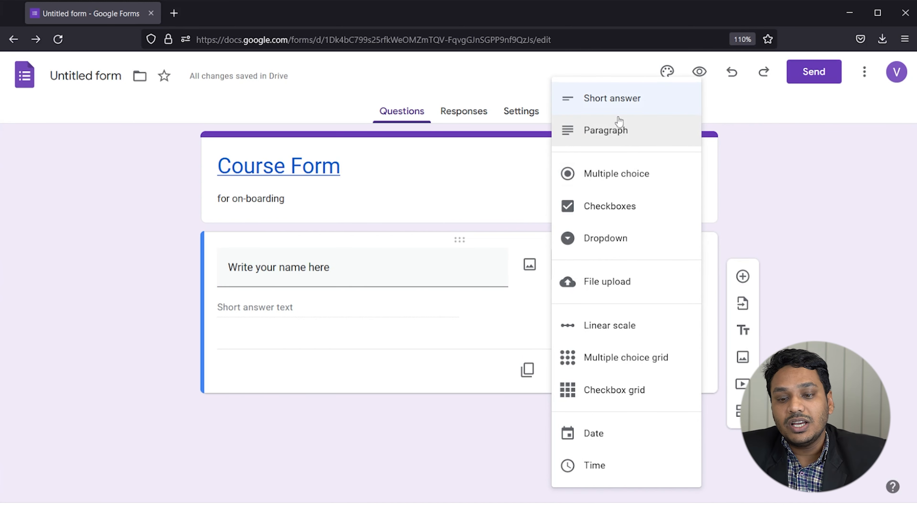
click(613, 97)
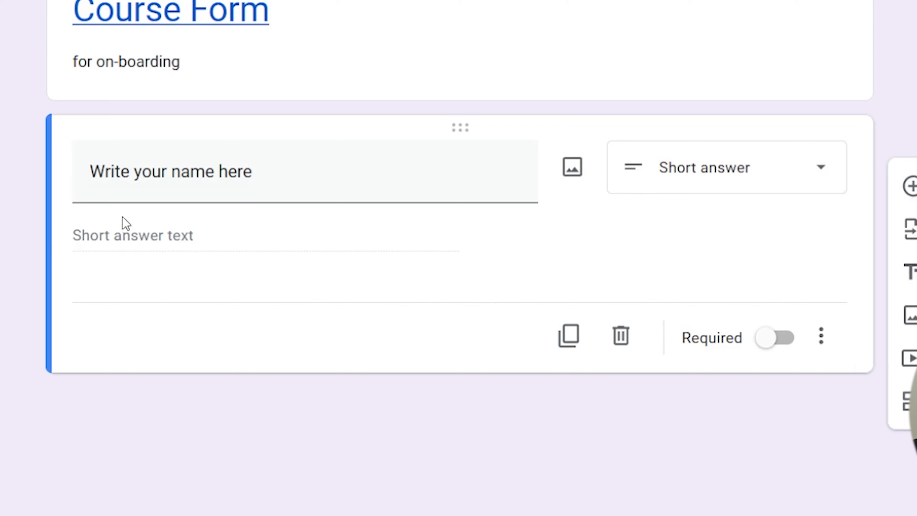
Try adding an image to the name question, then duplicate it and delete the copy.
click(572, 168)
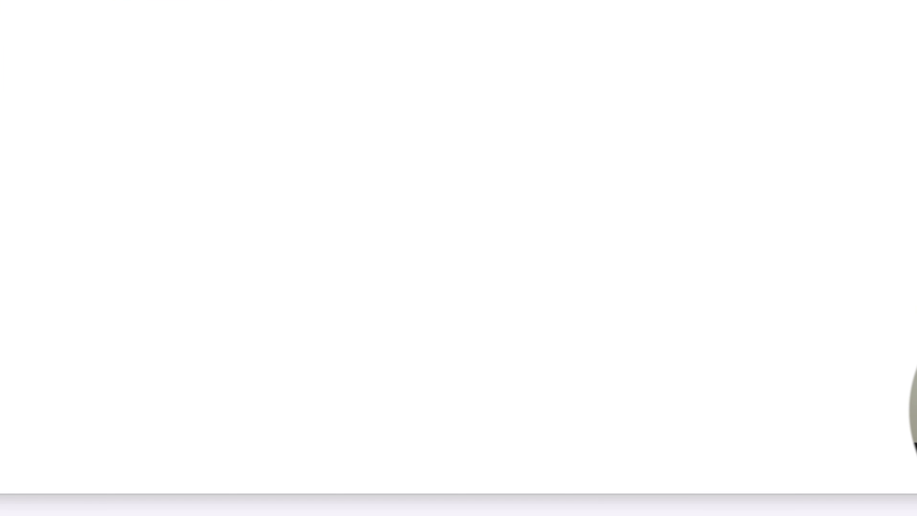
key(Escape)
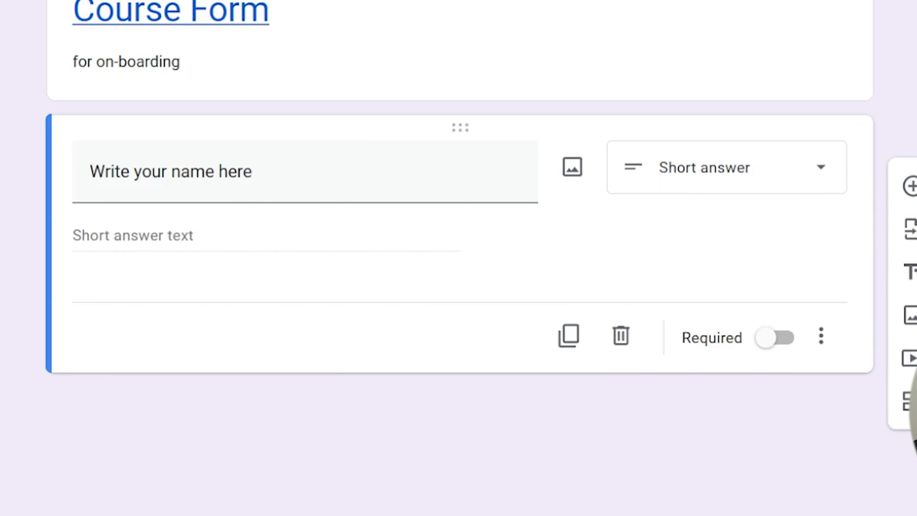
click(565, 344)
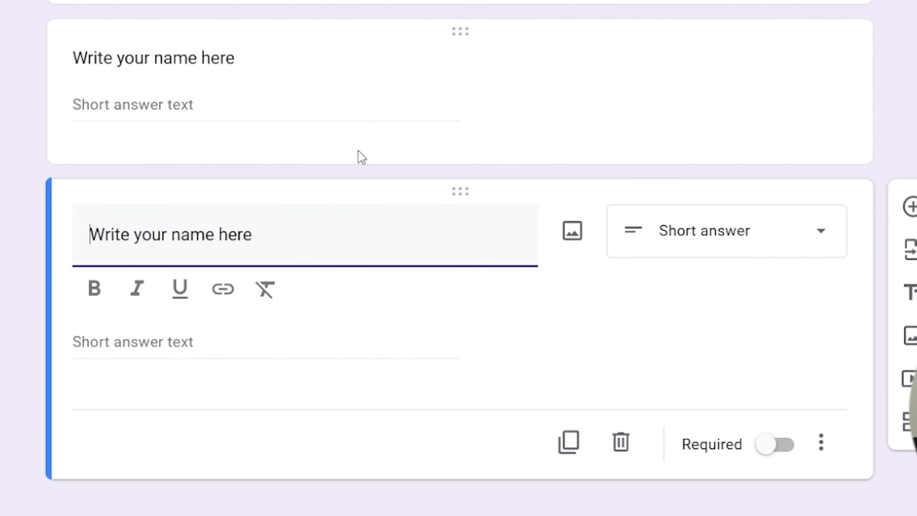
click(621, 442)
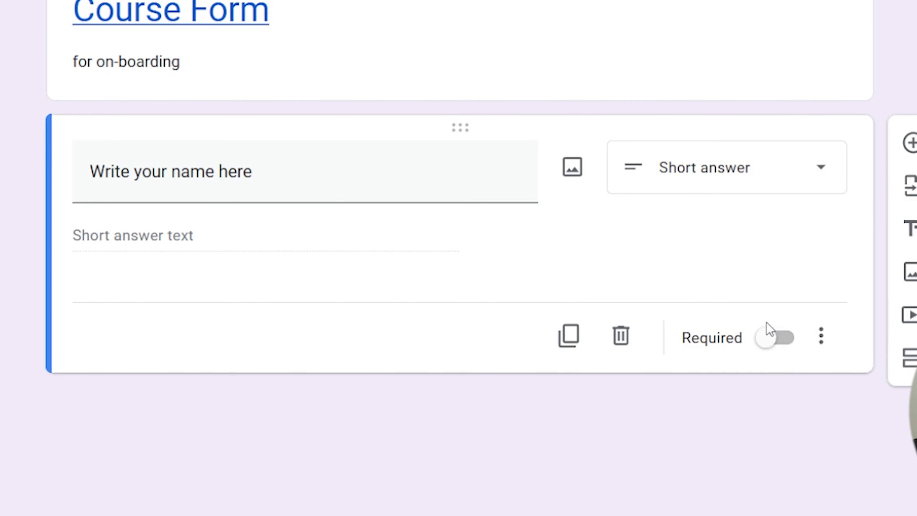
Turn on Required for the name question and check its extra options menu.
click(777, 341)
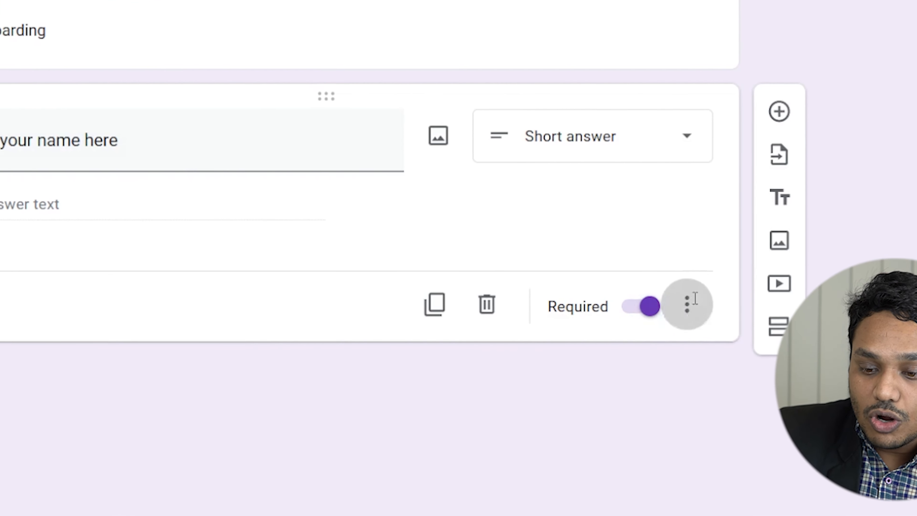
click(692, 306)
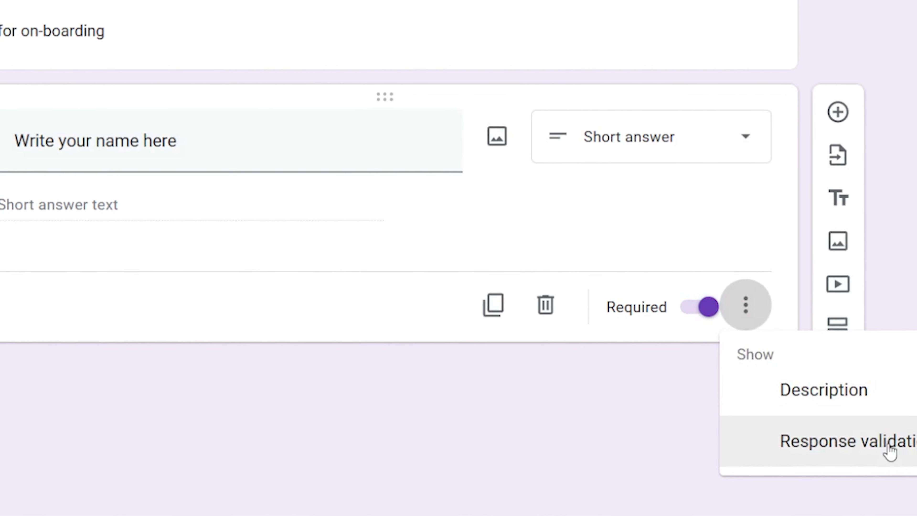
click(418, 263)
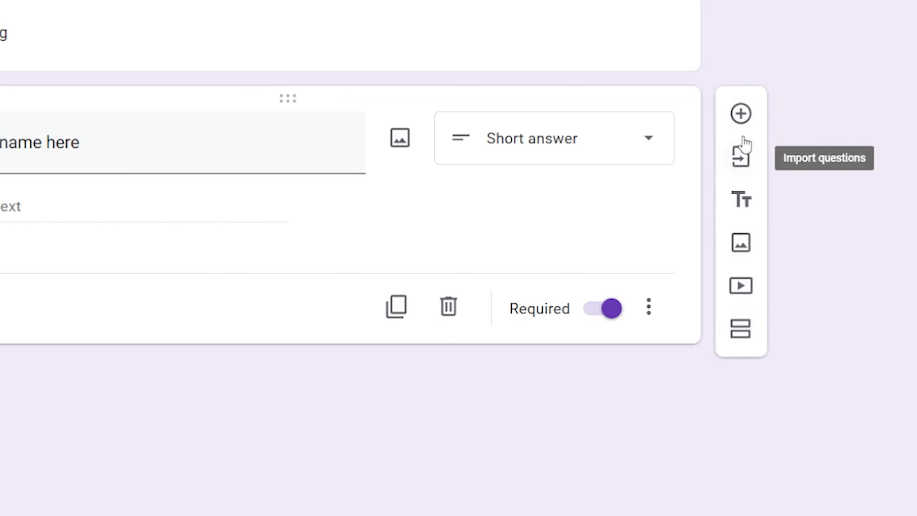
click(739, 161)
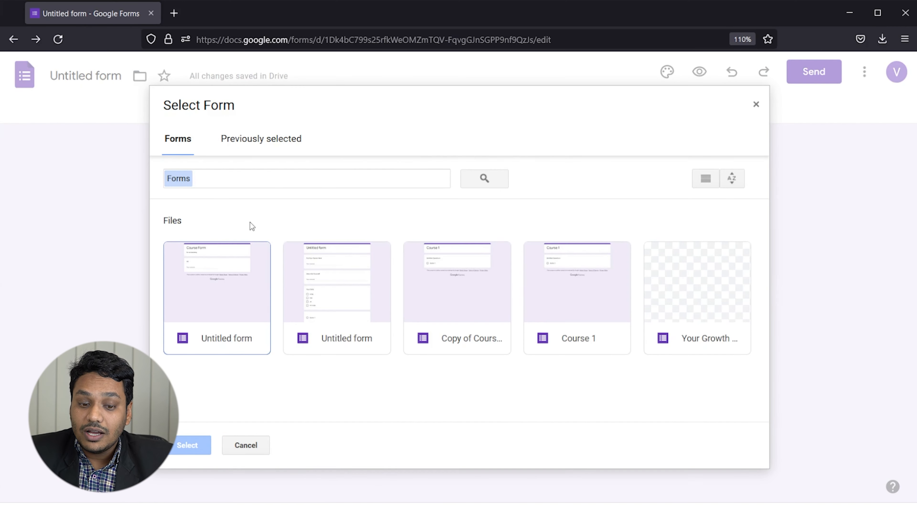
click(756, 104)
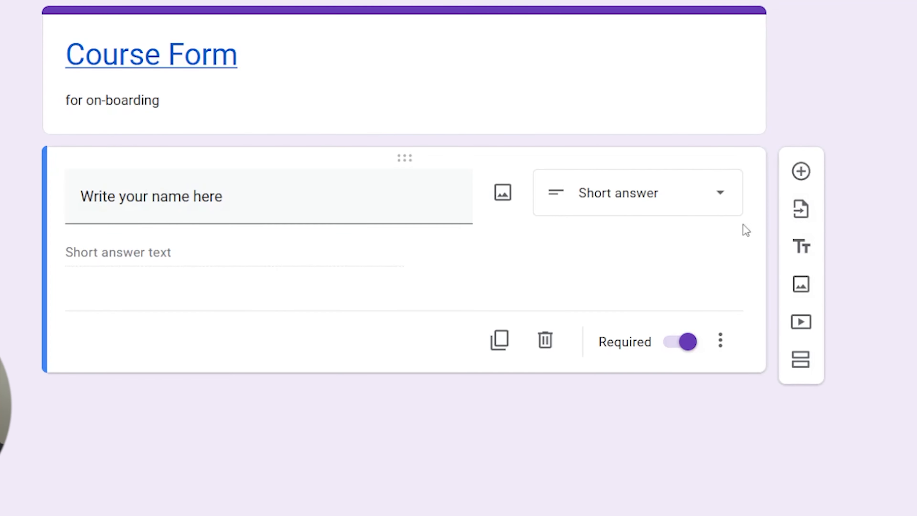
click(801, 247)
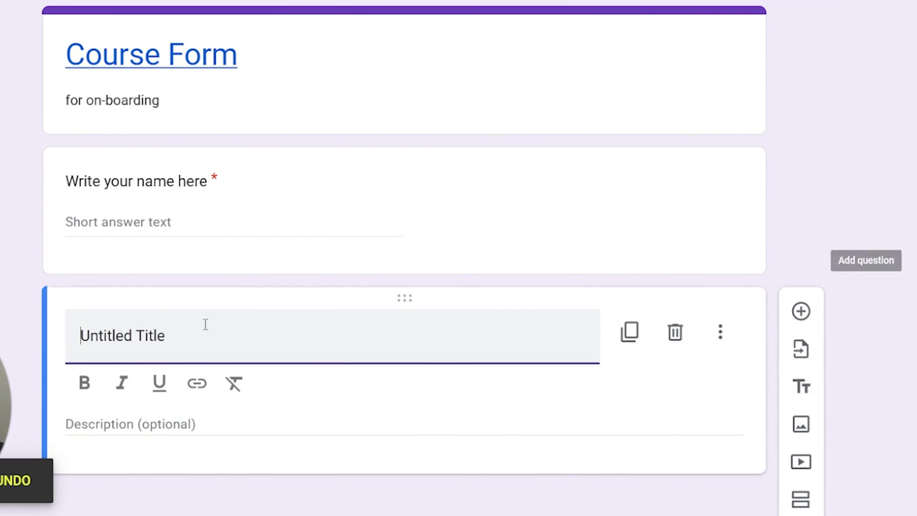
drag(233, 334, 68, 343)
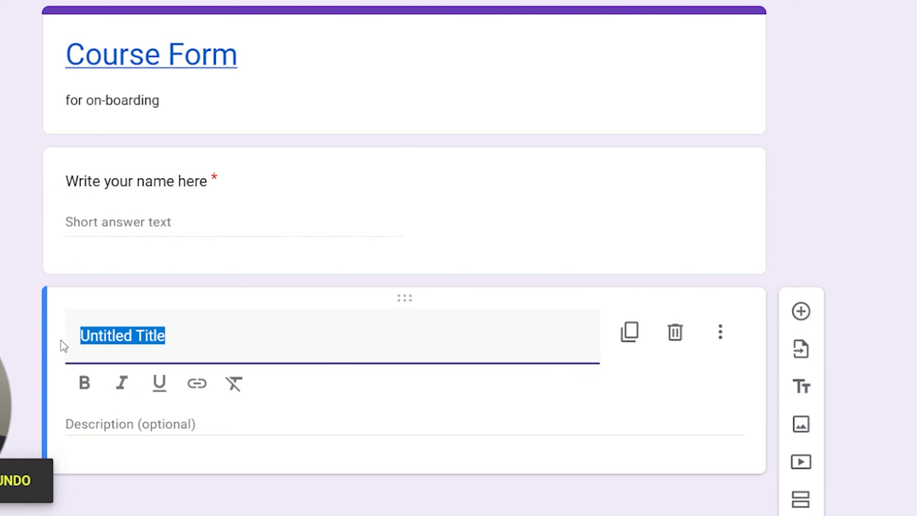
text(namw)
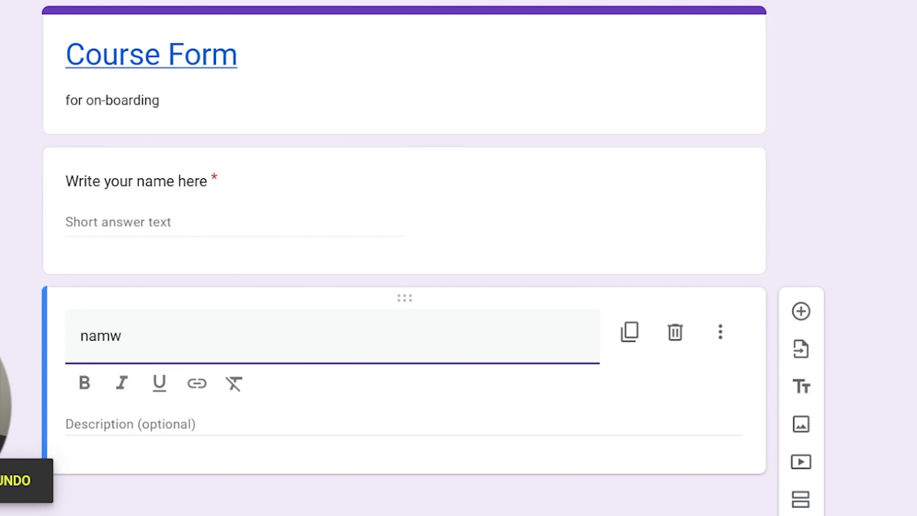
key(BackSpace)
text(e)
click(119, 424)
text(write your nam ehere)
key(BackSpace)
key(BackSpace)
key(BackSpace)
key(BackSpace)
key(BackSpace)
key(BackSpace)
text(e in tital)
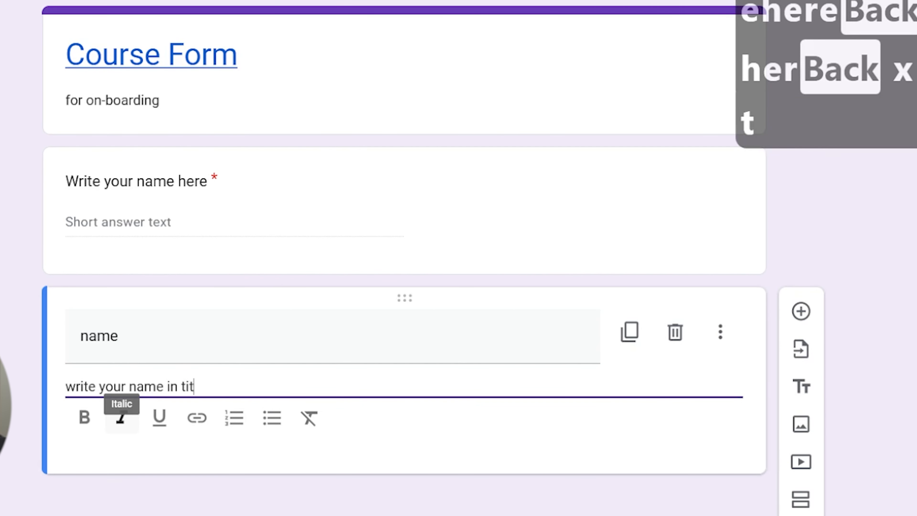
key(BackSpace)
key(BackSpace)
key(BackSpace)
text(le case)
click(894, 491)
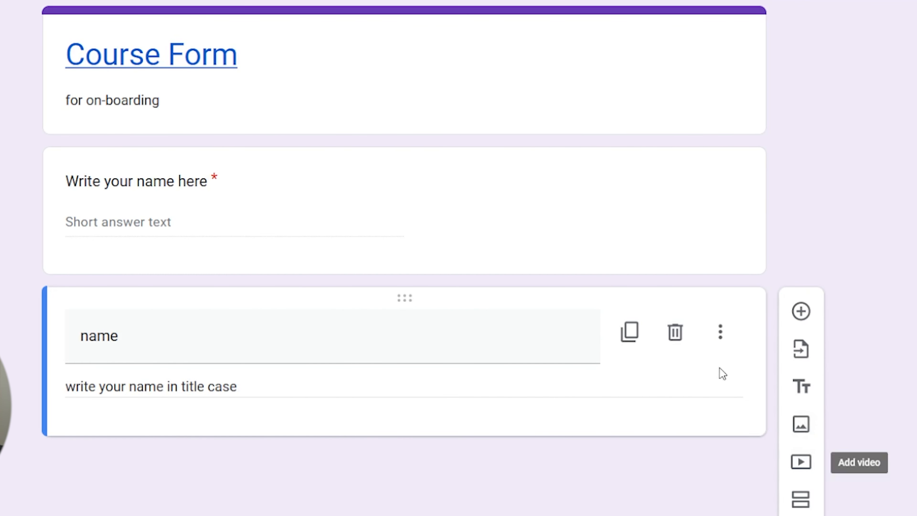
click(675, 334)
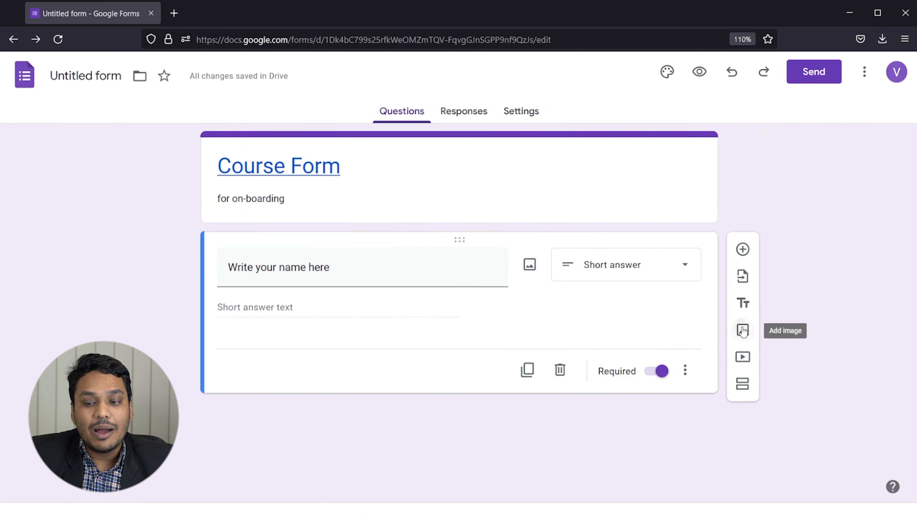
Add an image item, browsing the Camera, URL, Photos and Drive sources before choosing web search.
click(800, 284)
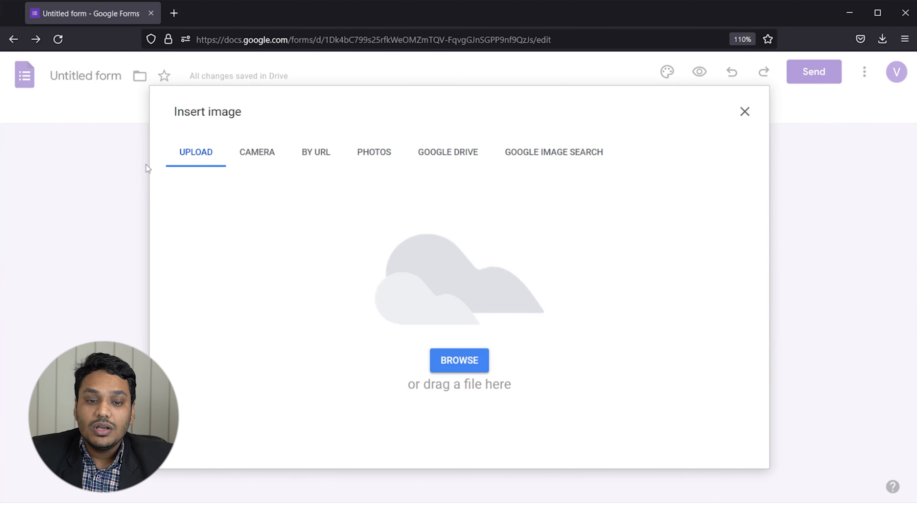
click(255, 156)
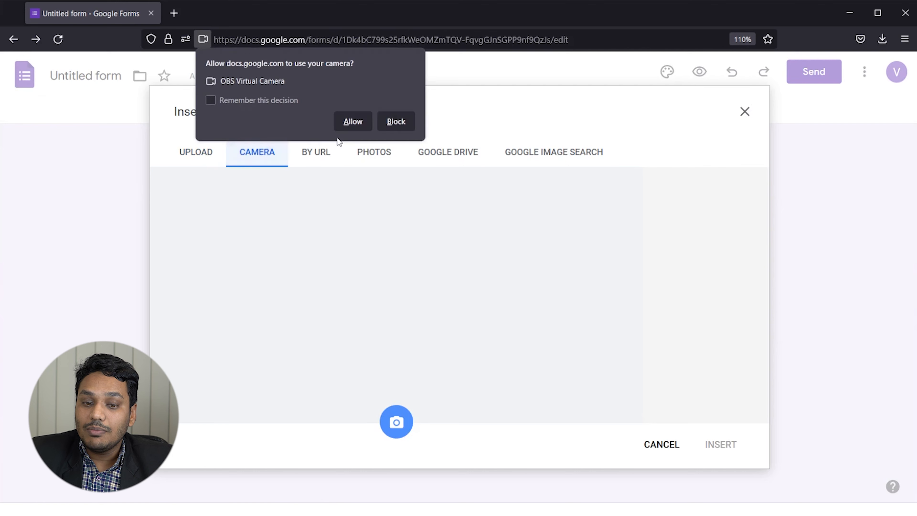
click(316, 153)
click(375, 152)
click(446, 151)
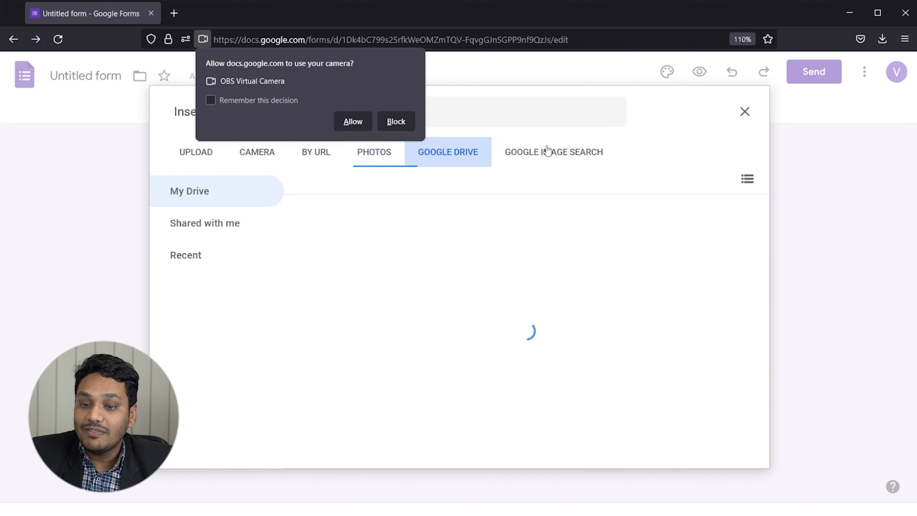
click(548, 151)
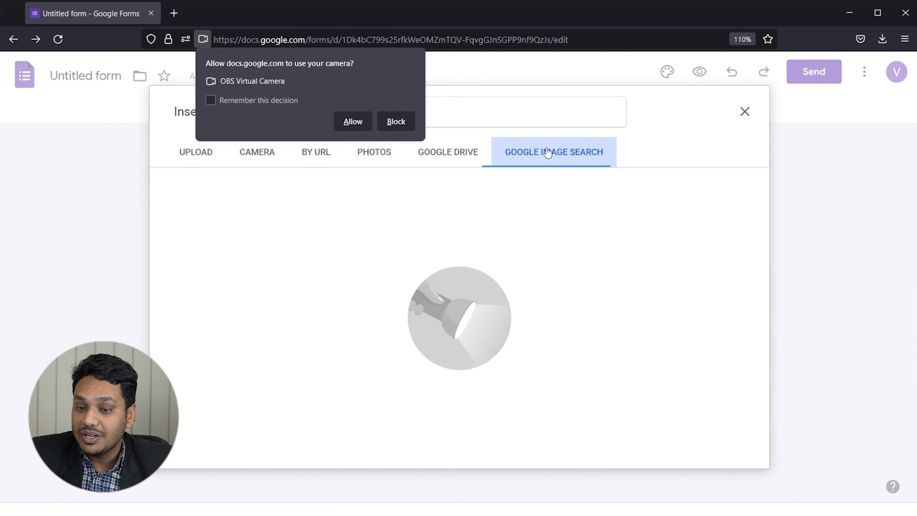
click(396, 121)
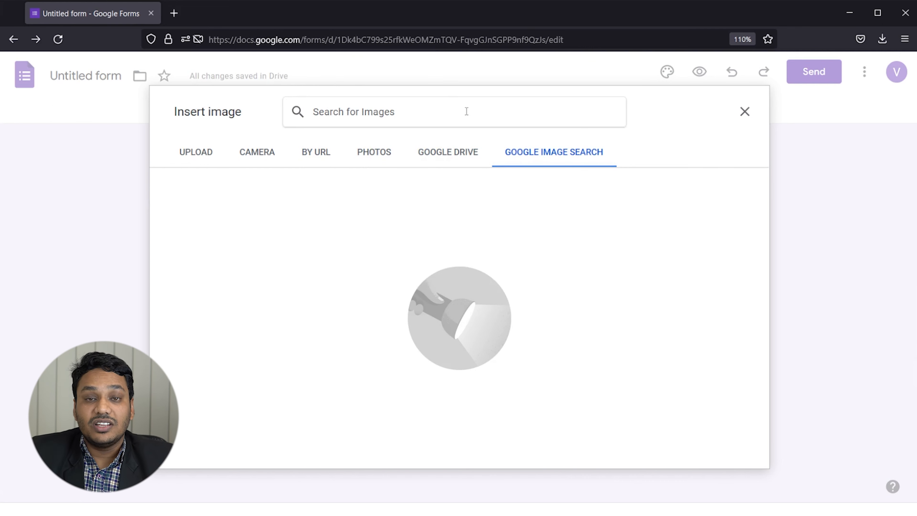
Search images for 'name' and insert the coloured-stick NAME picture.
text(car)
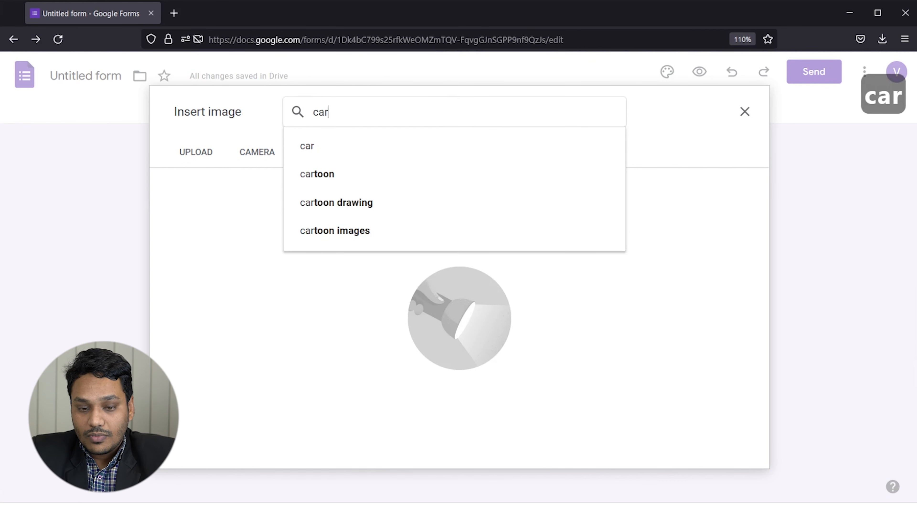
key(BackSpace)
key(BackSpace)
key(BackSpace)
key(BackSpace)
text(name)
key(Return)
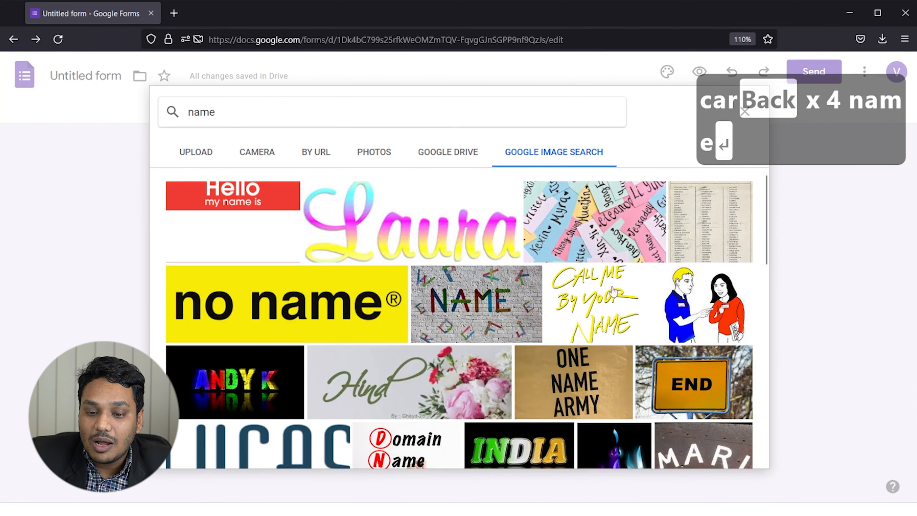
click(483, 299)
click(733, 452)
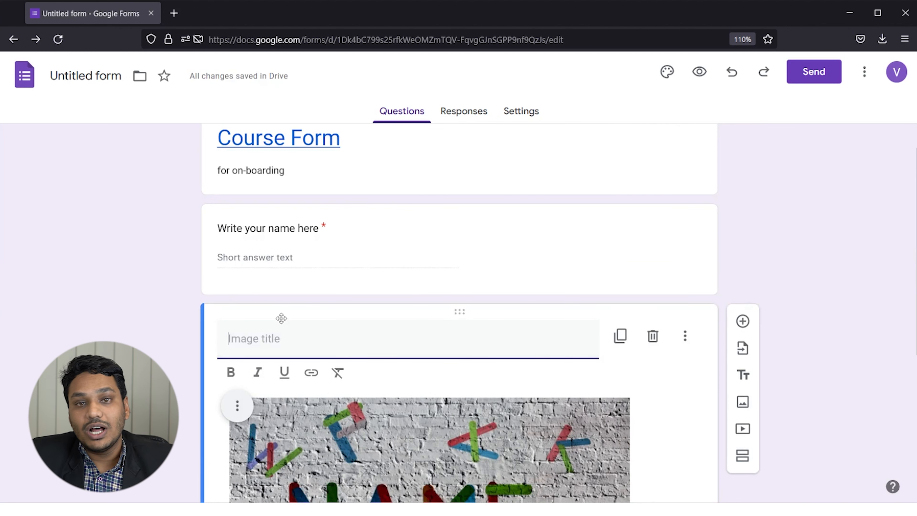
Delete the coloured-stick NAME image item below the name question.
scroll(322, 317, down, 2)
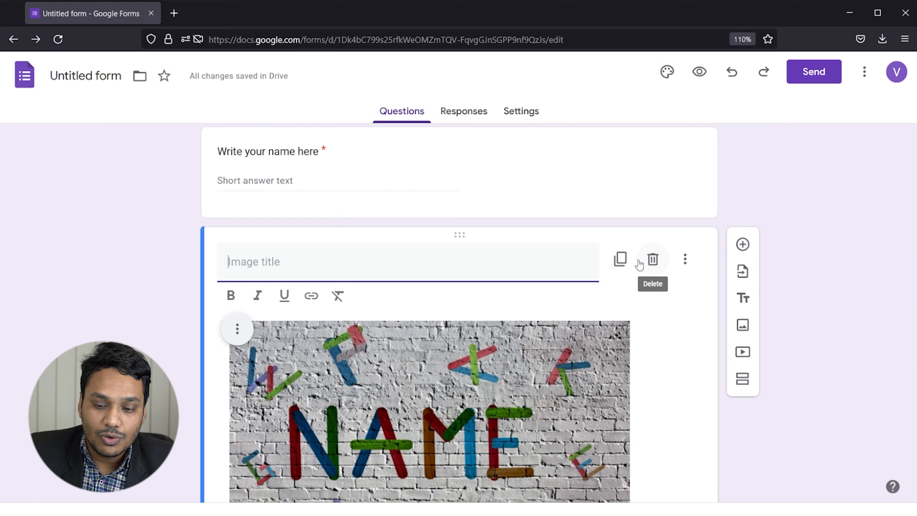
scroll(643, 275, up, 3)
scroll(665, 303, down, 2)
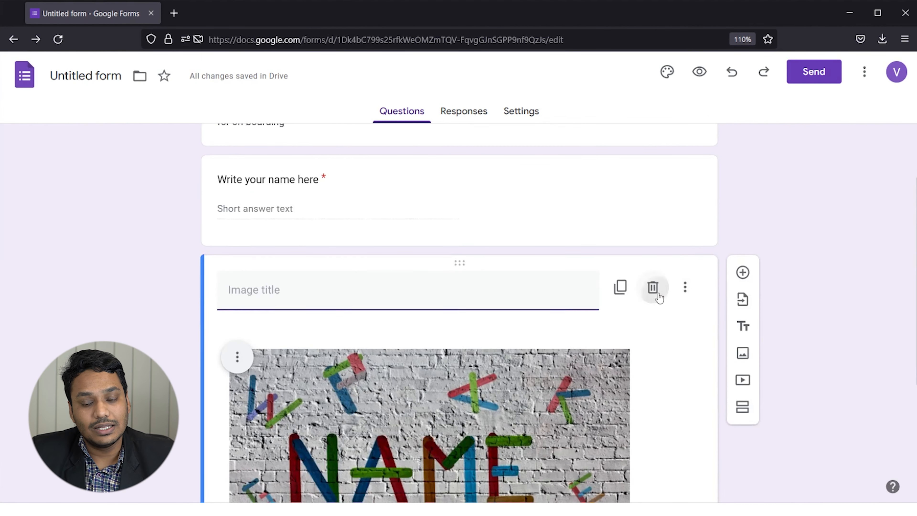
click(657, 294)
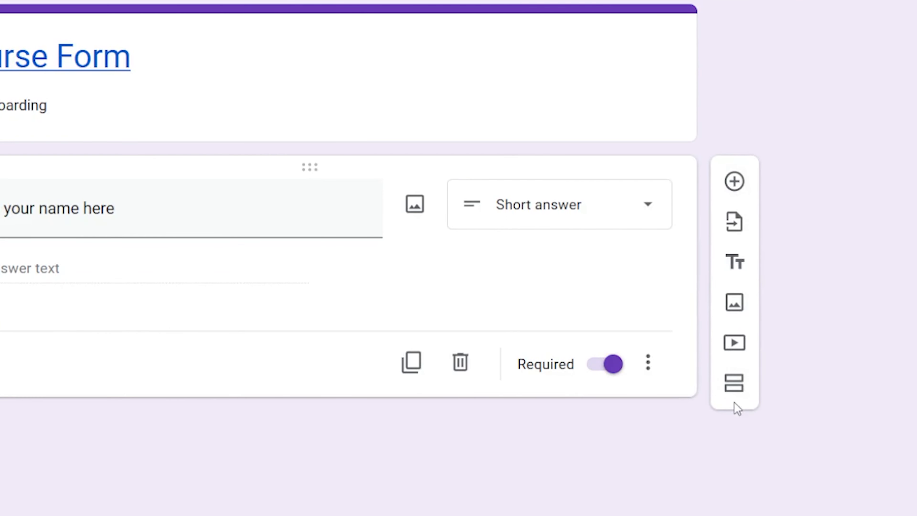
Add a second section, then delete that empty Untitled Section from its menu.
click(734, 384)
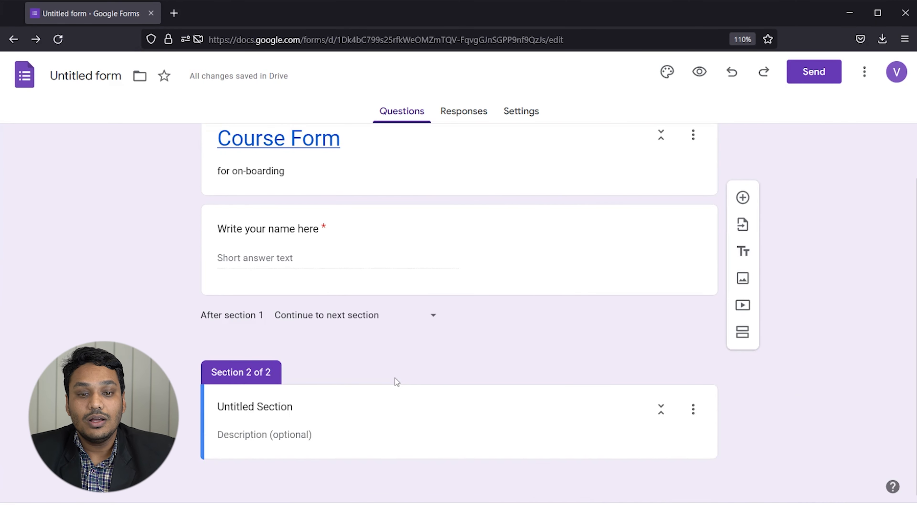
scroll(391, 361, up, 2)
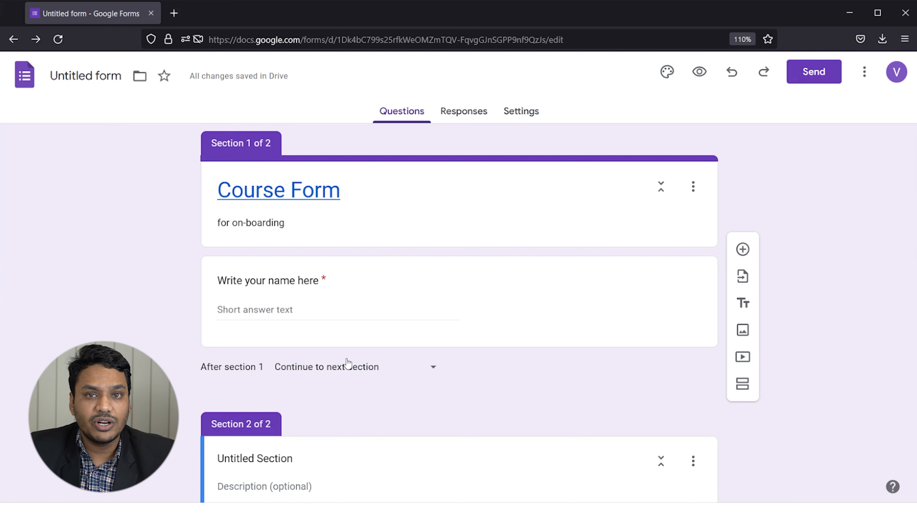
scroll(650, 372, down, 2)
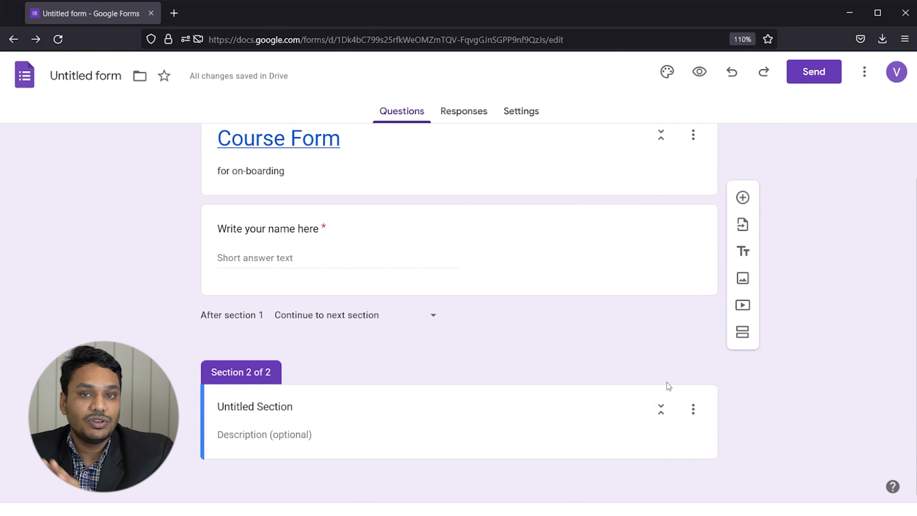
click(692, 408)
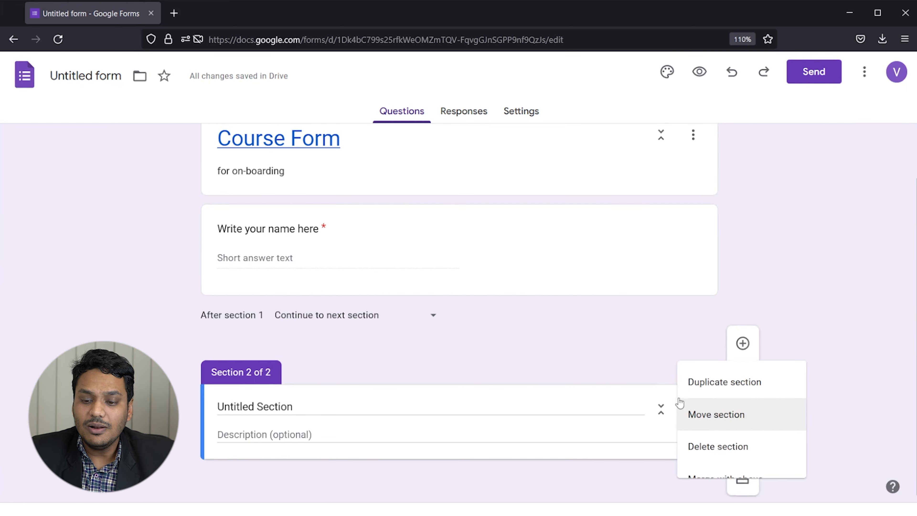
click(717, 438)
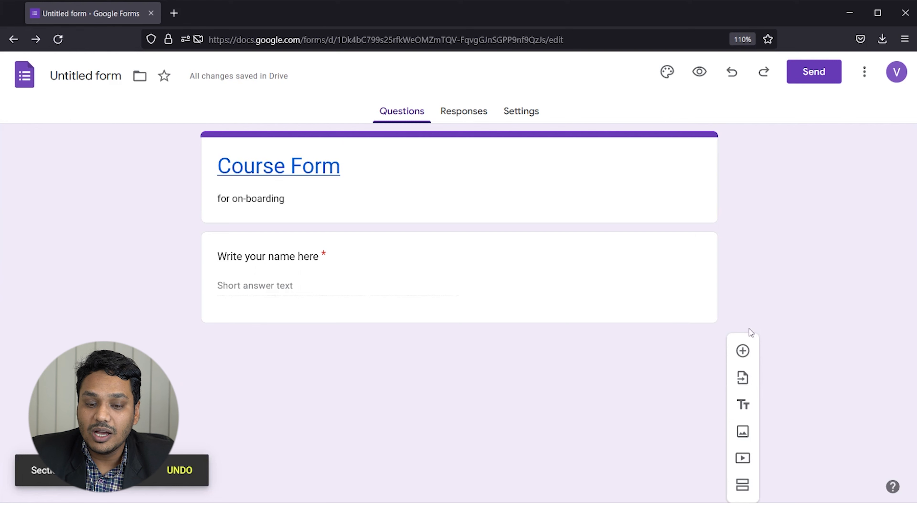
Add a blank multiple-choice question and drag the name question above it.
click(741, 352)
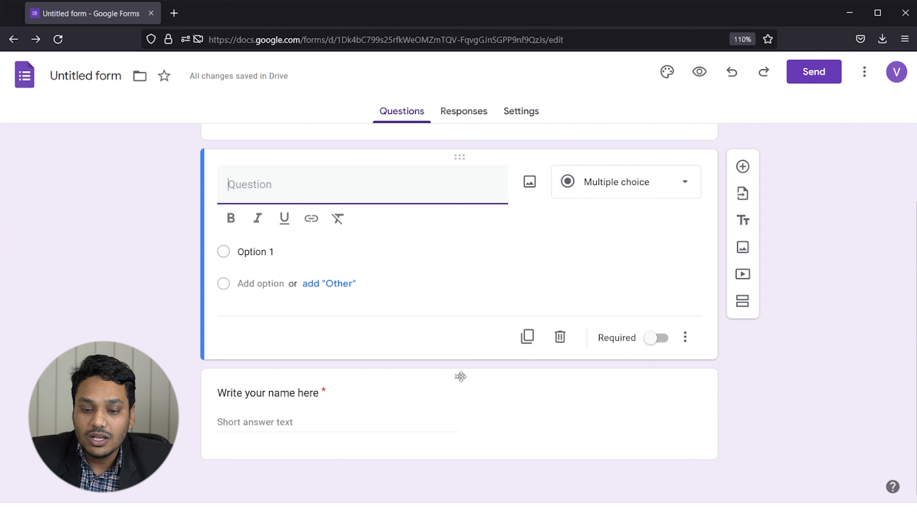
drag(458, 371, 469, 231)
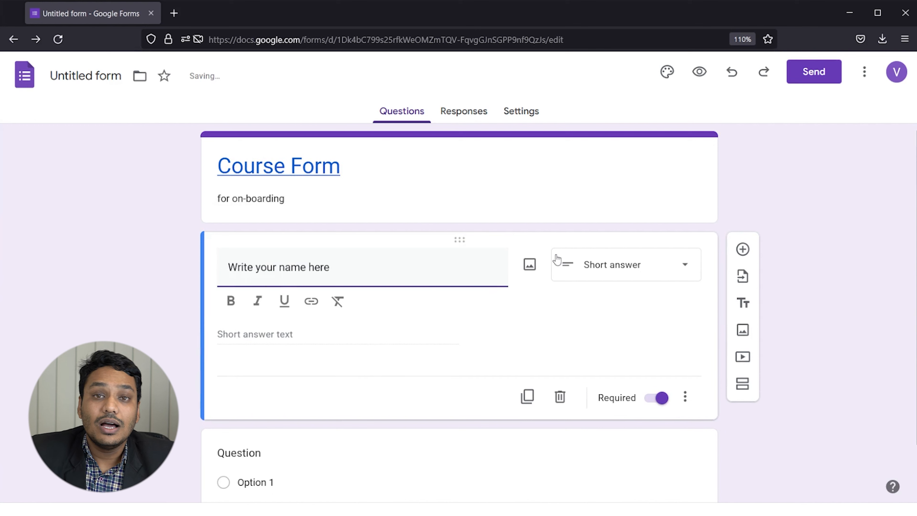
scroll(350, 404, down, 2)
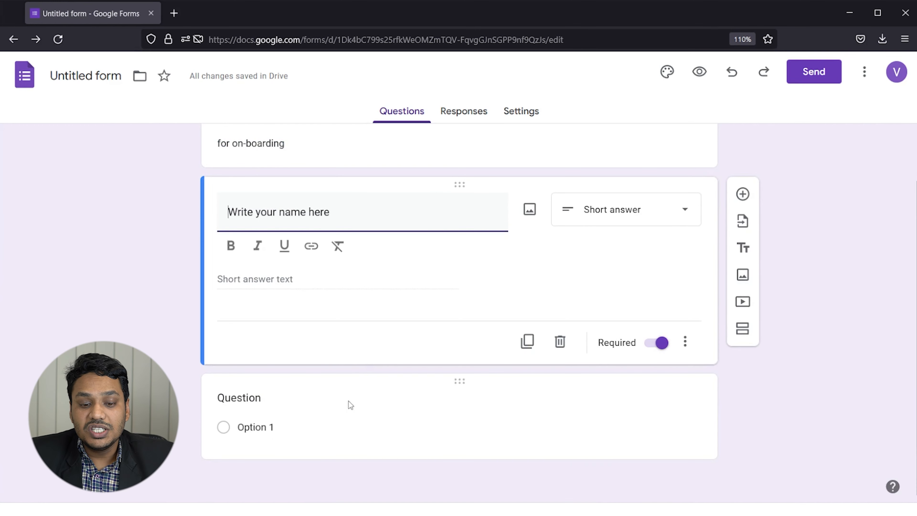
click(361, 390)
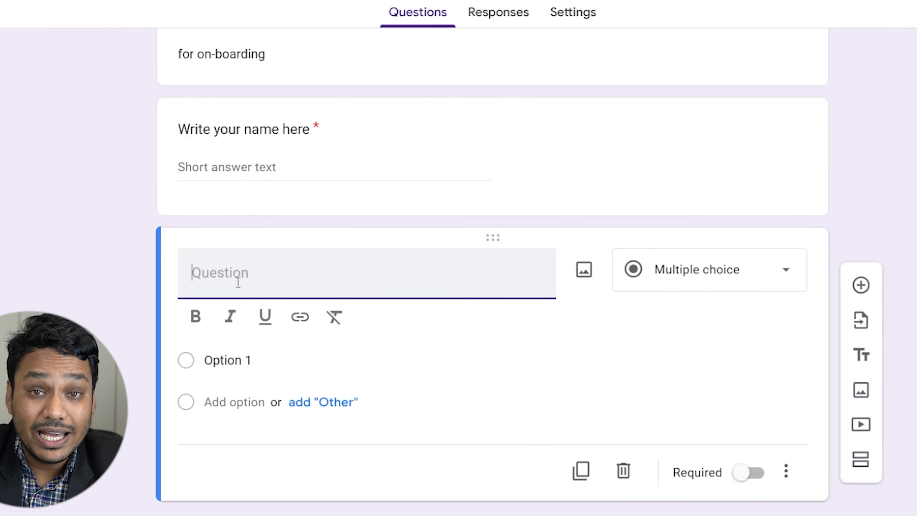
Title the question 'Your Highest Degree' and make the first option '12th Grade'.
text(YOur degree)
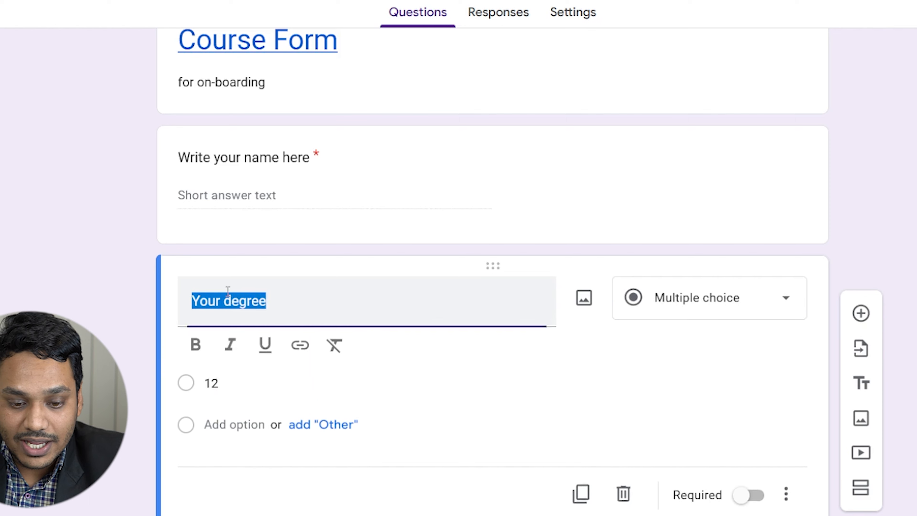
click(227, 304)
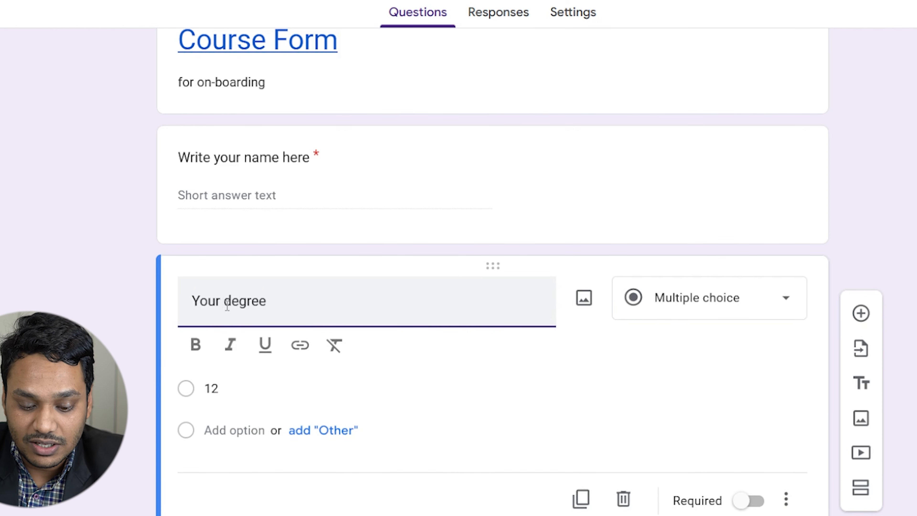
text(Highest)
key(Delete)
text(D)
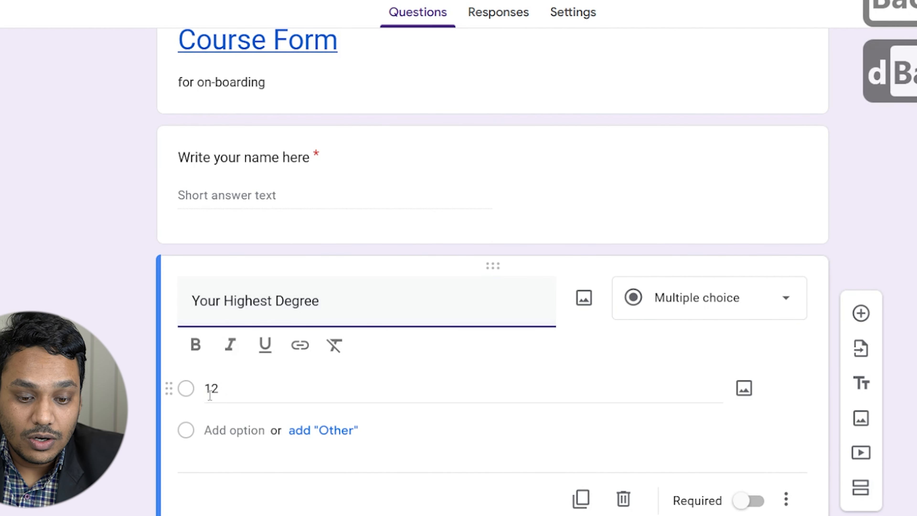
click(216, 387)
key(Right)
text(th Grade)
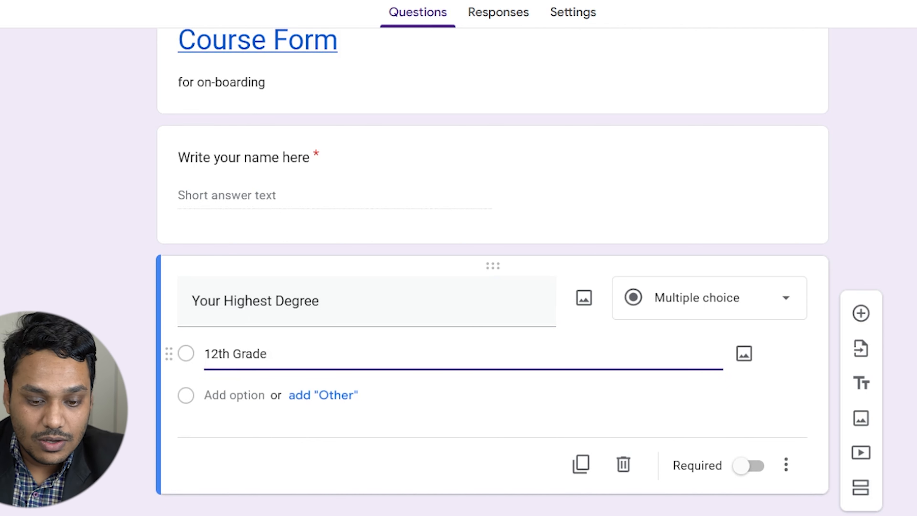
Add the answer options UG, PG and Diploma.
click(329, 410)
click(249, 437)
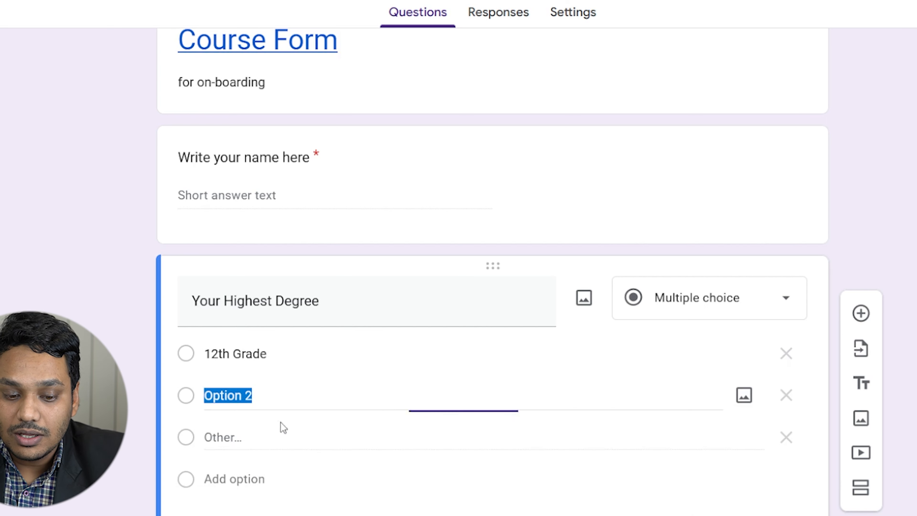
text(UG)
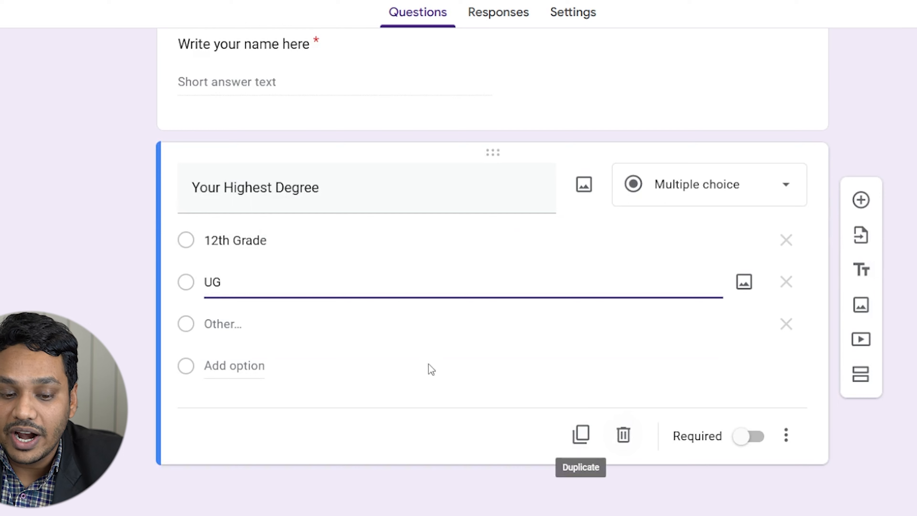
click(225, 365)
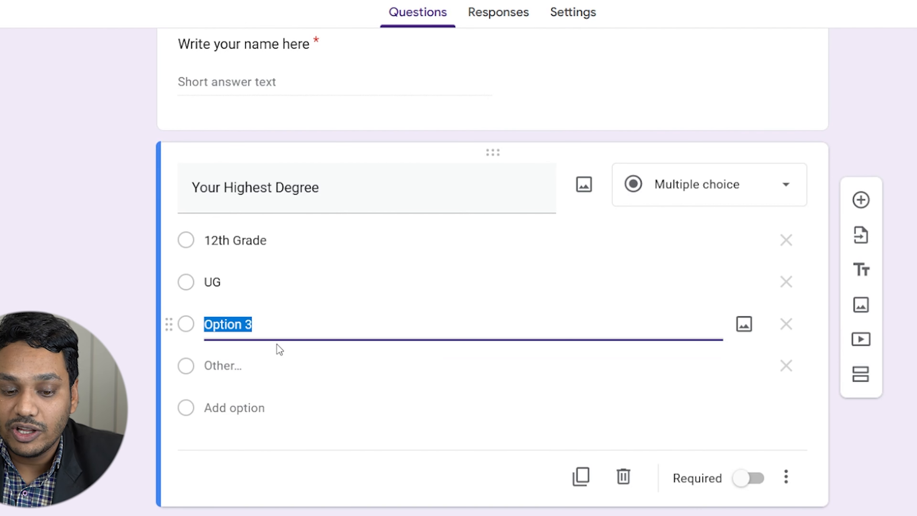
text(PG)
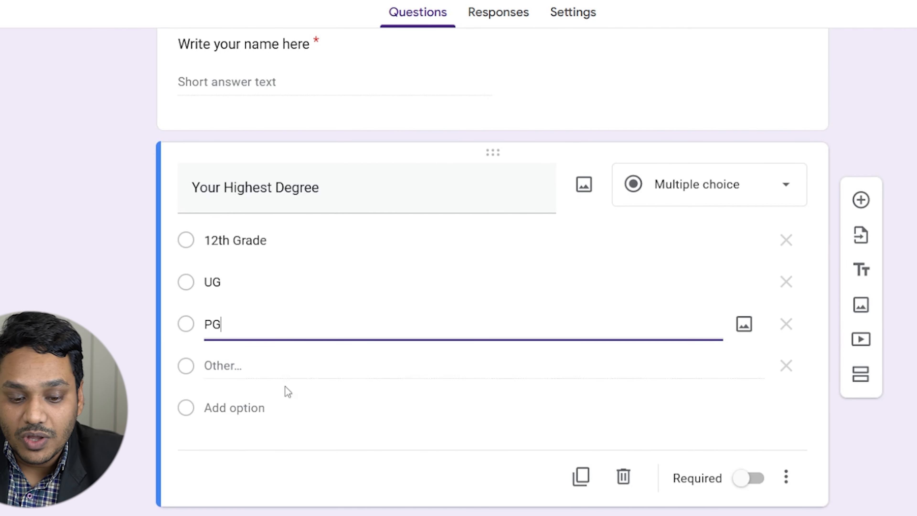
click(243, 407)
text(D)
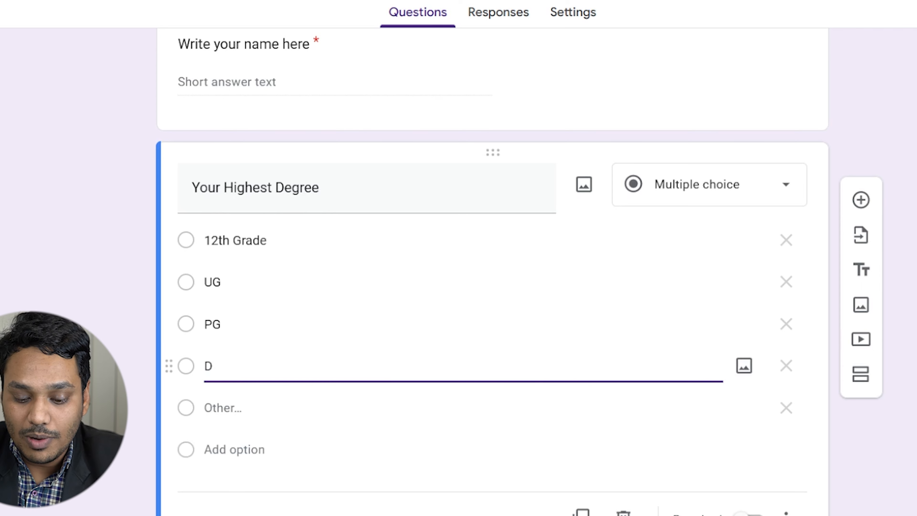
text(iploma)
Remove the Other choice from the degree question and add another blank question.
key(ctrl+a)
scroll(505, 404, down, 3)
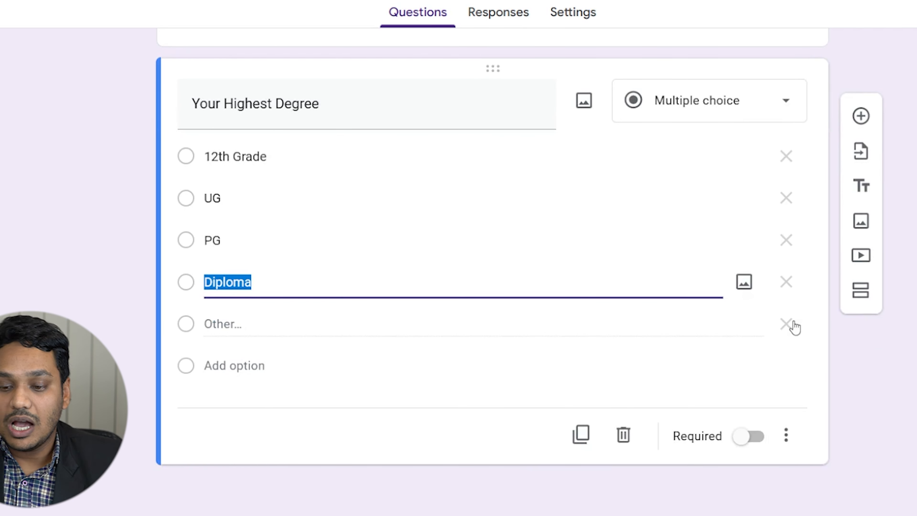
click(794, 327)
scroll(615, 393, up, 3)
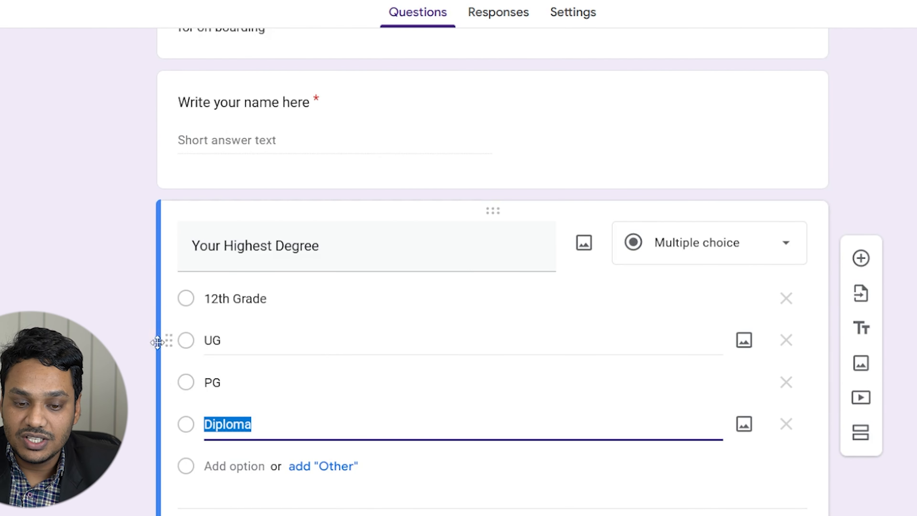
scroll(597, 266, down, 3)
click(826, 403)
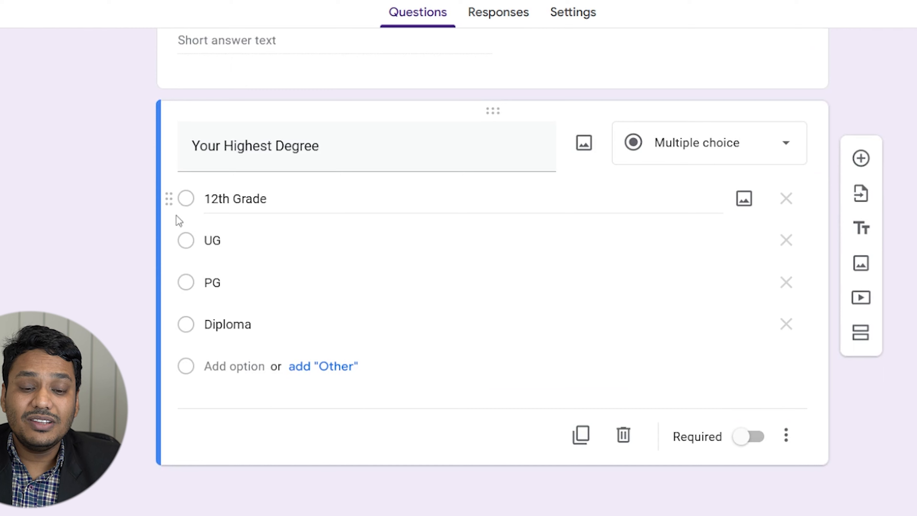
click(187, 203)
click(186, 239)
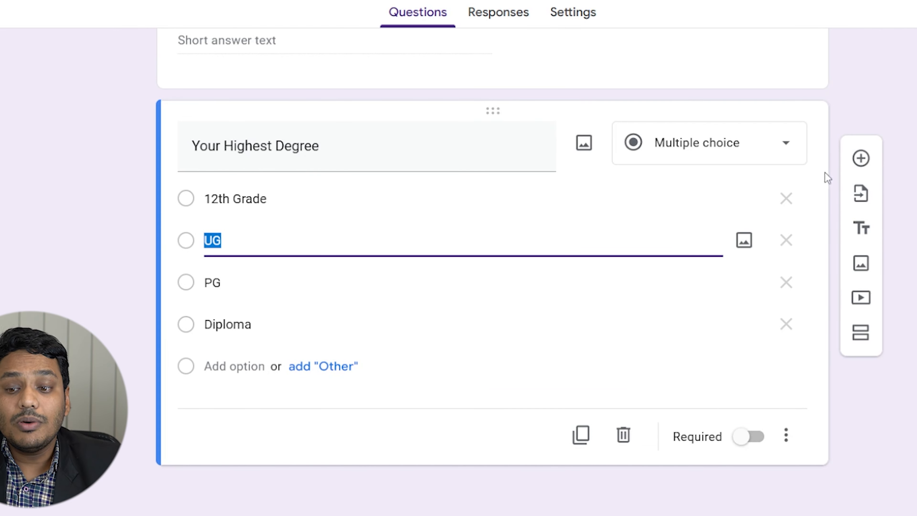
click(916, 148)
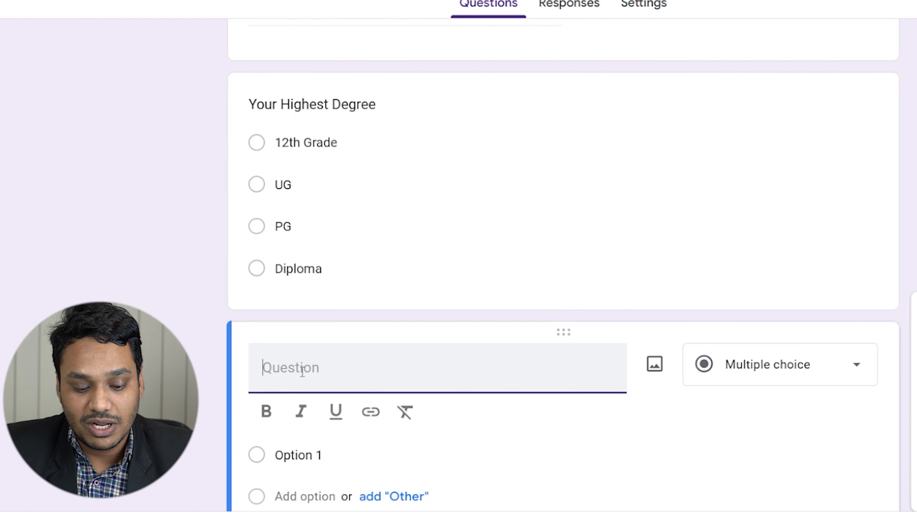
Title the question 'Your Skills', make it Checkboxes, and set the first option to HTML.
text(Your Skills)
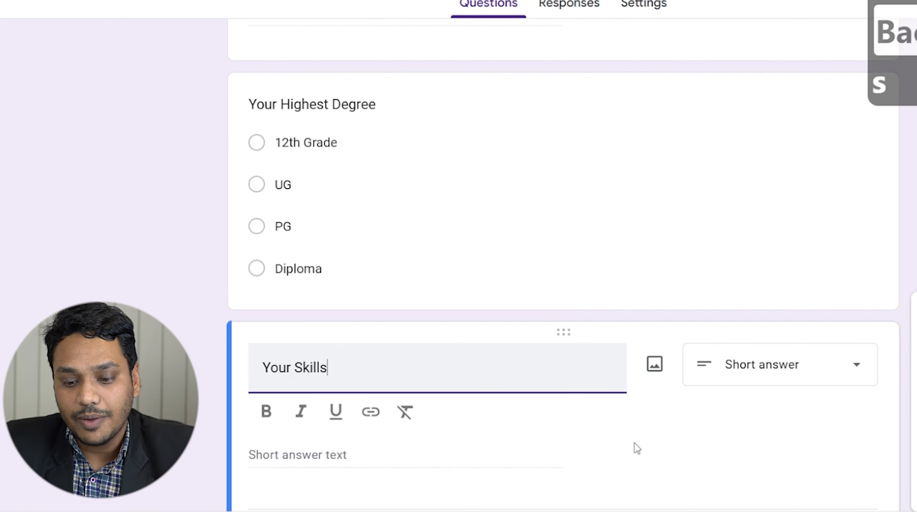
click(737, 381)
click(773, 142)
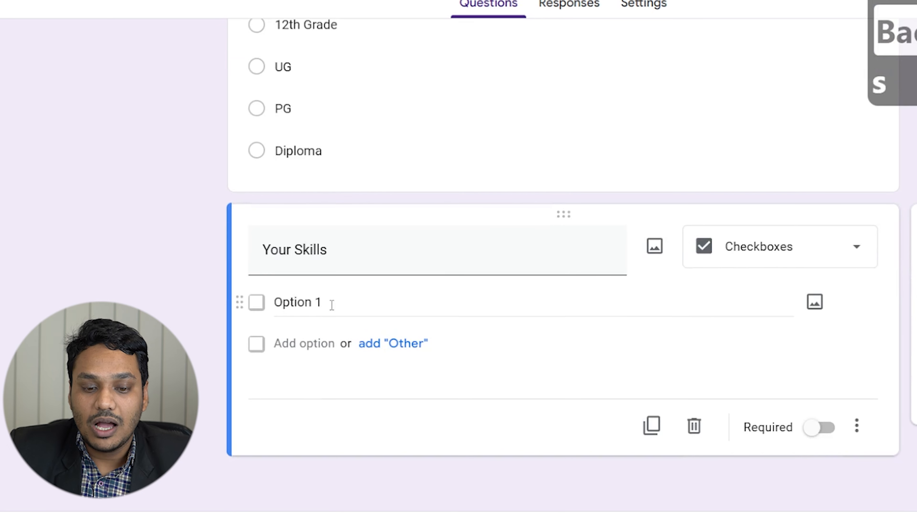
click(331, 304)
text(HTML)
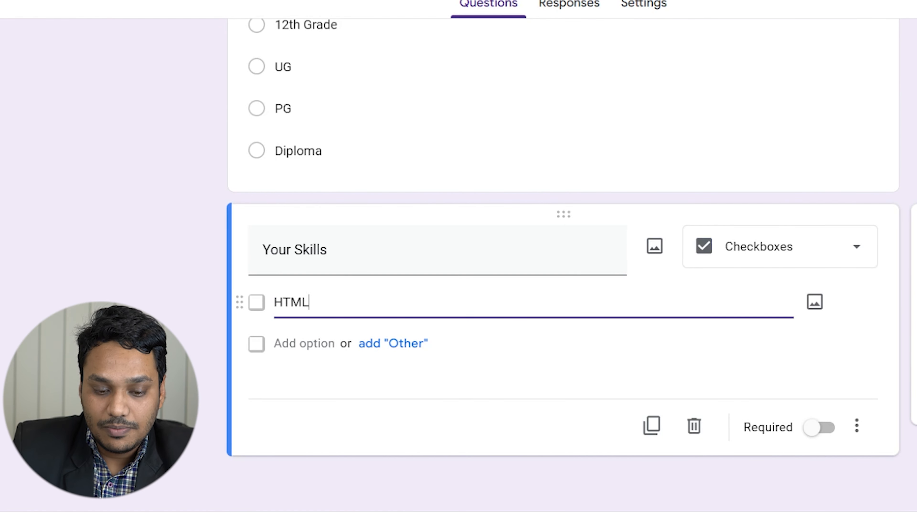
Add the skill options CSS, JS and Python and remove the Other choice.
click(394, 356)
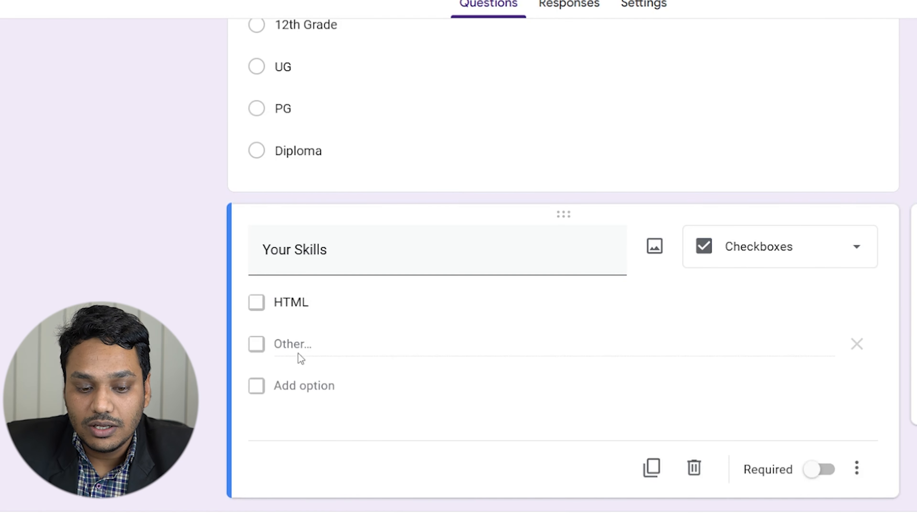
click(299, 388)
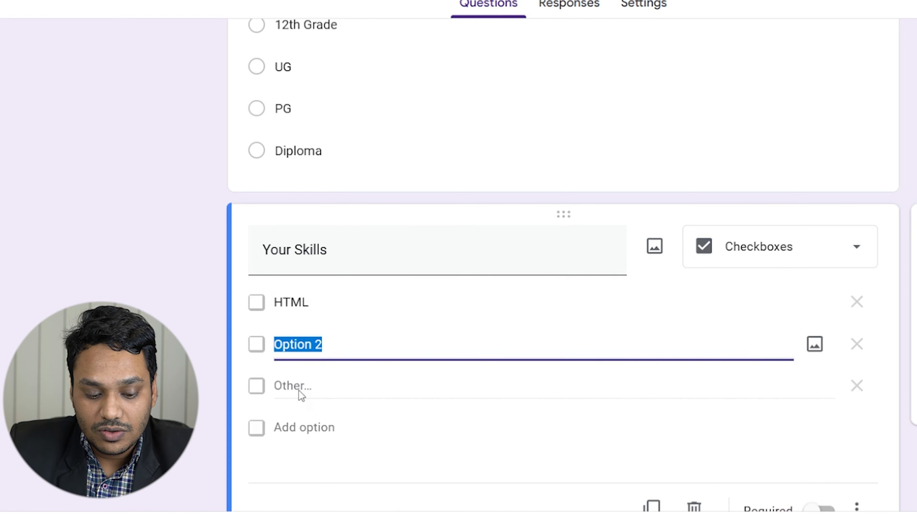
text(CSS)
click(319, 429)
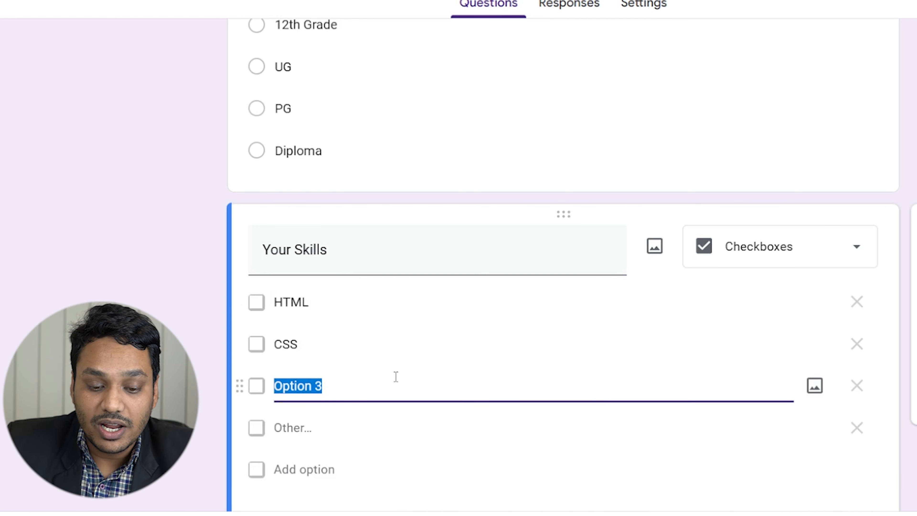
text(JS)
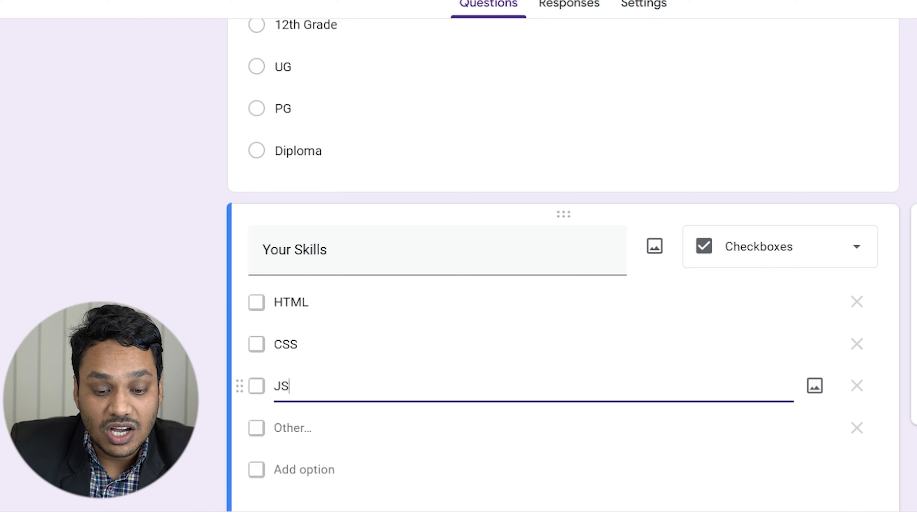
click(320, 468)
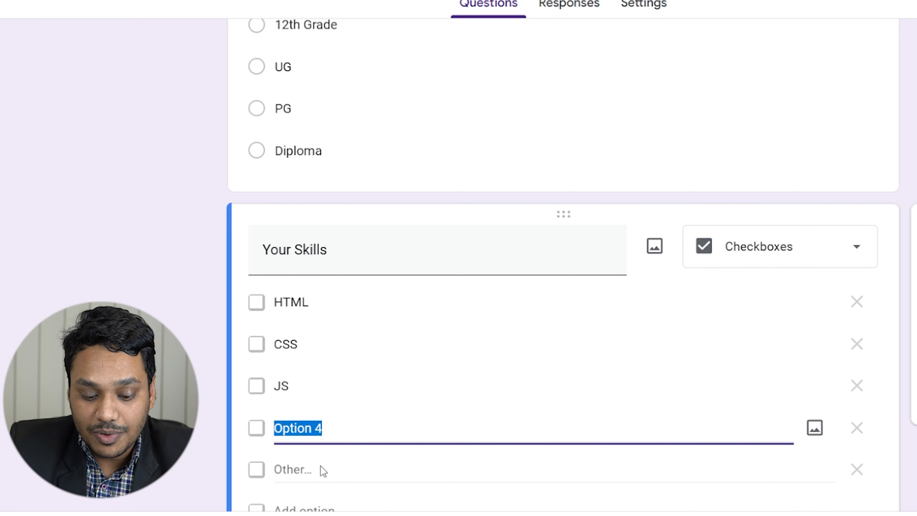
text(Python)
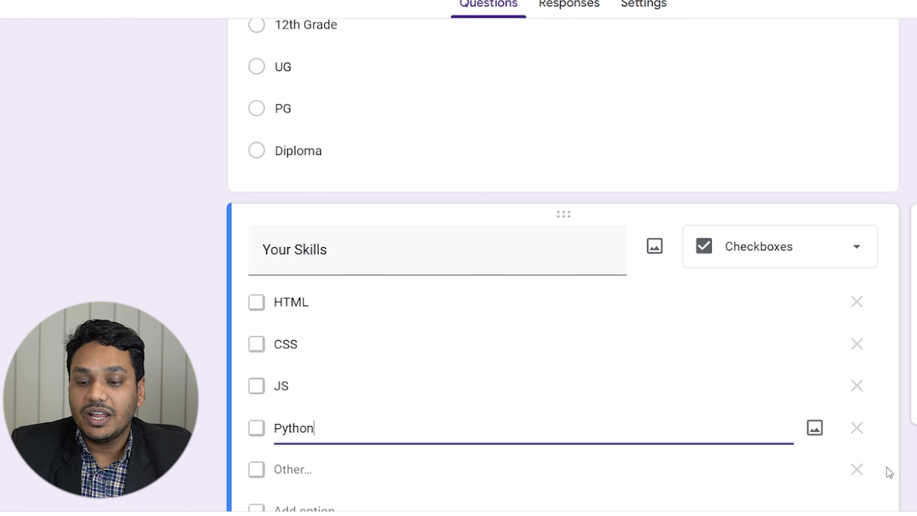
click(857, 469)
scroll(900, 474, down, 3)
scroll(906, 415, up, 2)
click(871, 430)
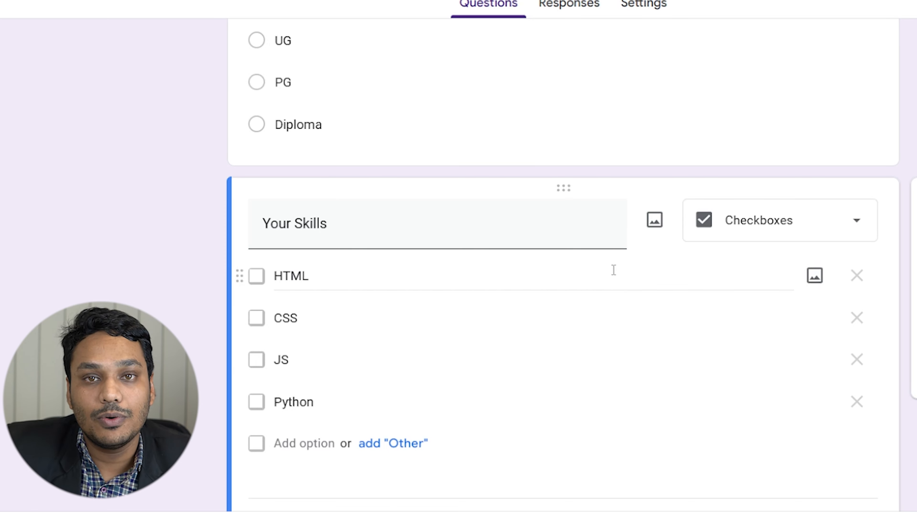
scroll(617, 268, down, 3)
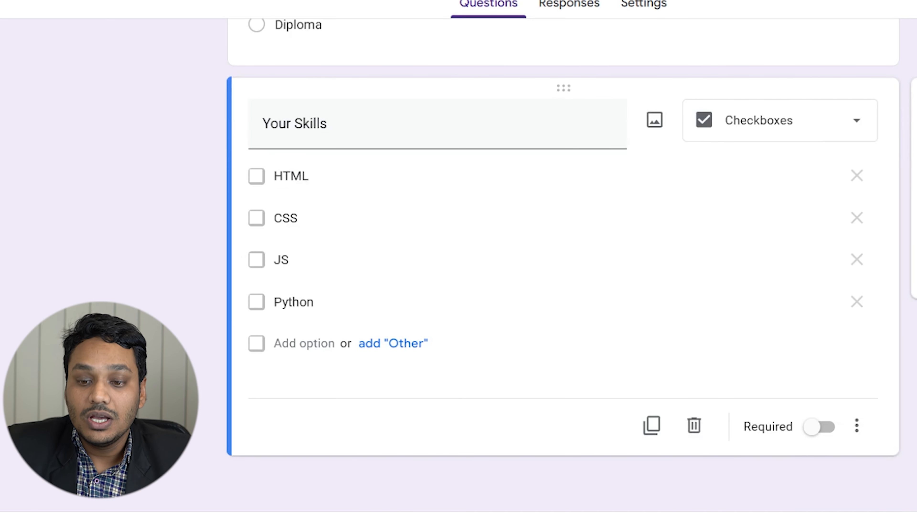
Add a new question below Your Skills and set its type to Dropdown.
click(915, 98)
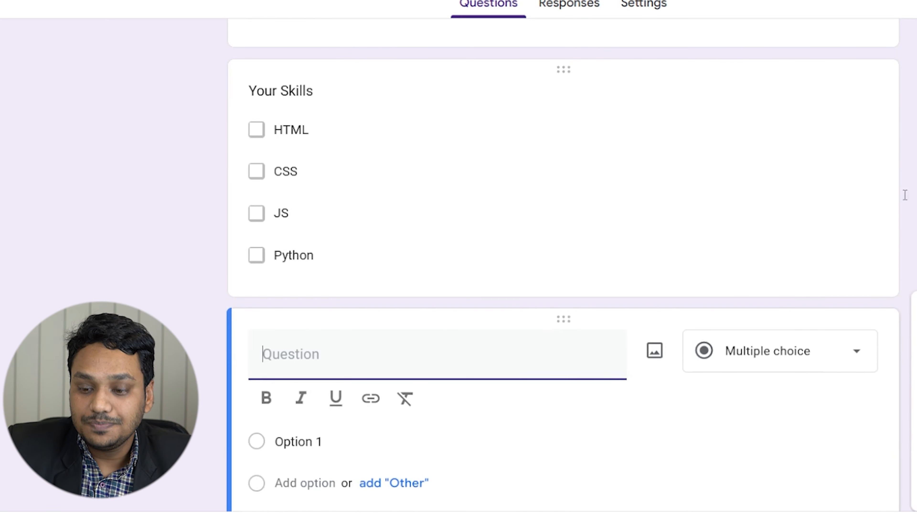
click(730, 260)
click(721, 281)
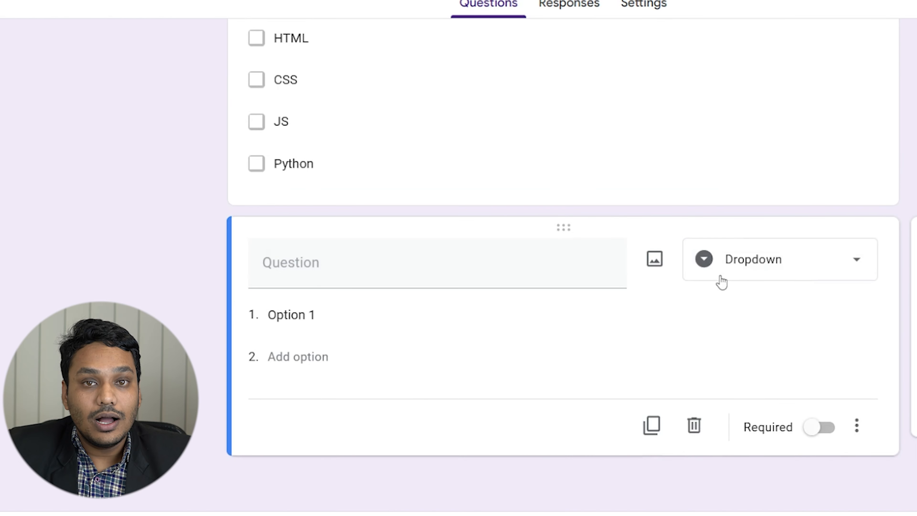
click(742, 269)
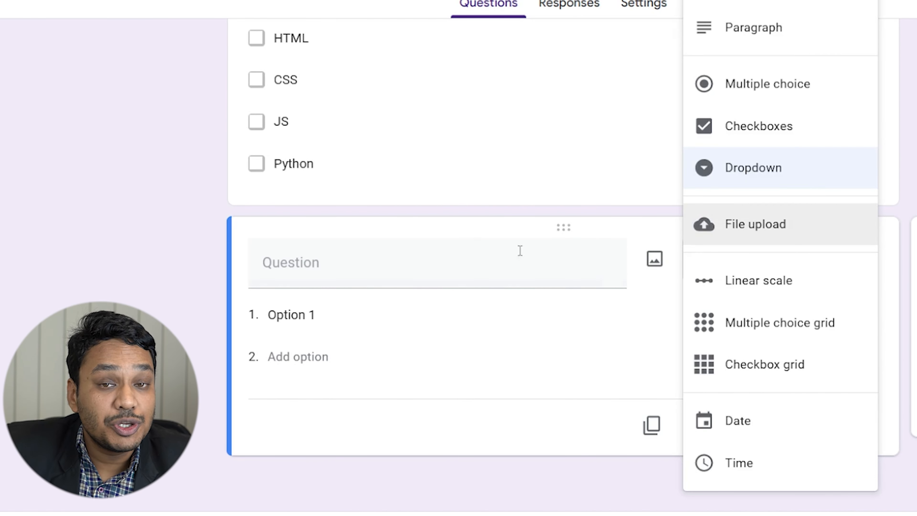
Title the dropdown 'your last job' with Options 1–3, then add another question.
click(398, 263)
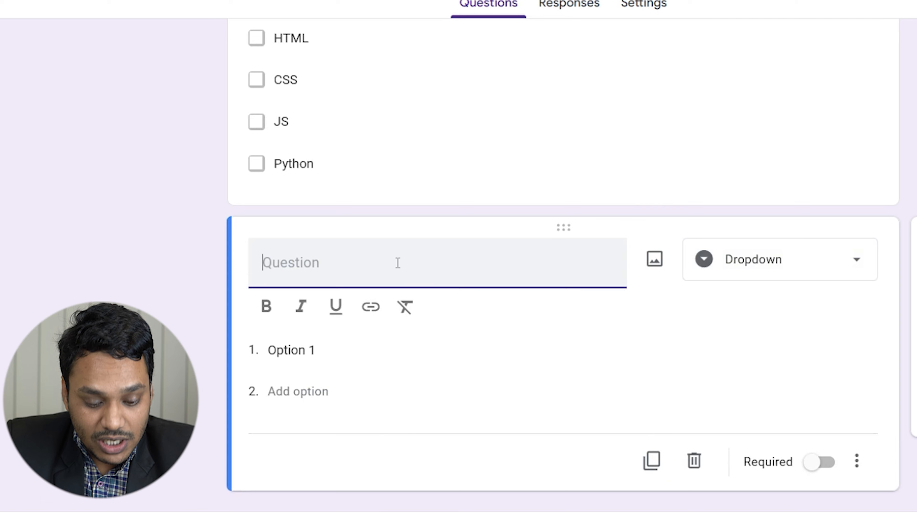
text(your last job)
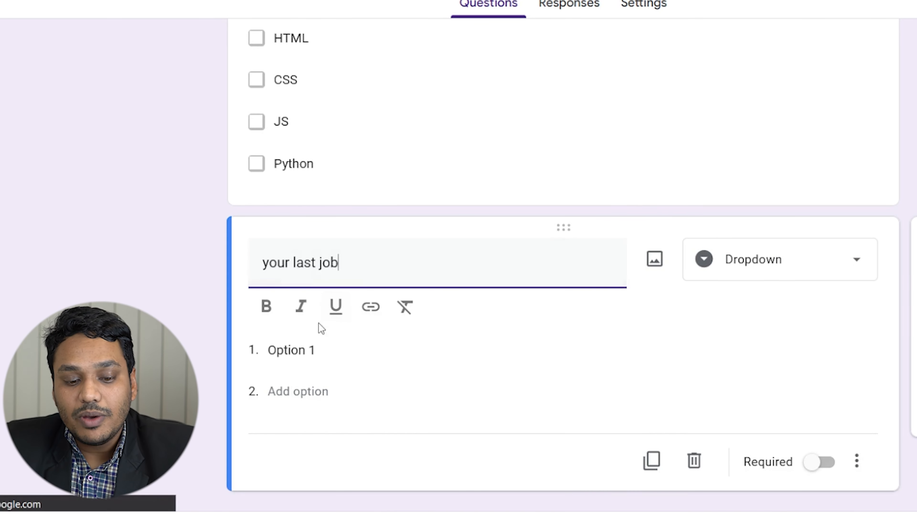
click(311, 349)
click(321, 356)
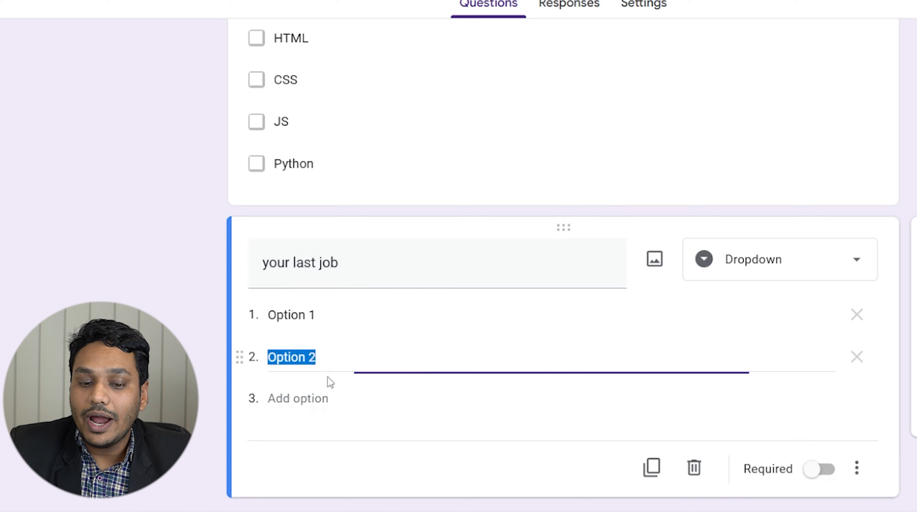
click(328, 397)
scroll(565, 489, down, 2)
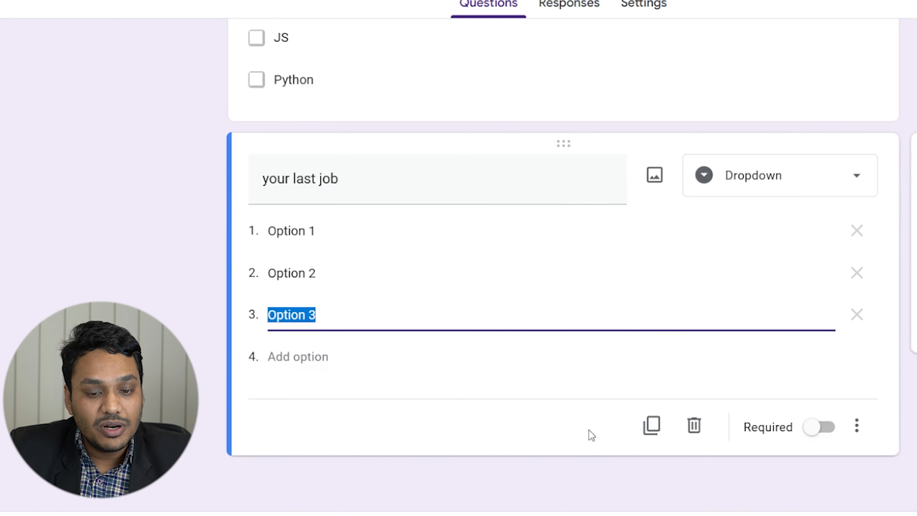
click(914, 159)
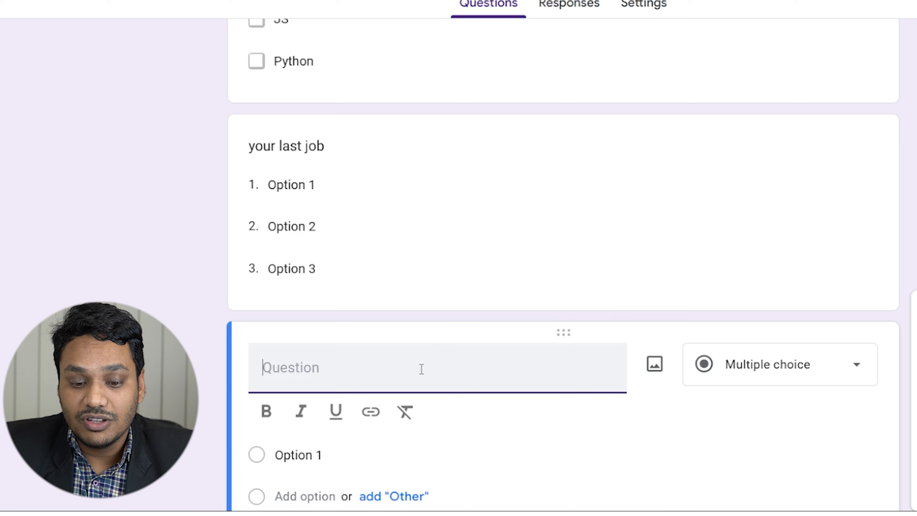
Make a Paragraph question titled 'Describe yourself'.
text(Descri)
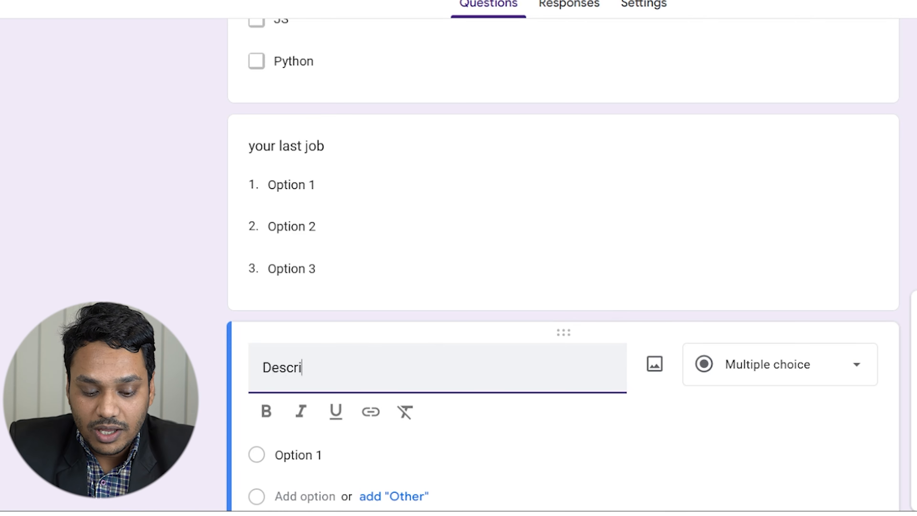
text(be yourself)
click(613, 431)
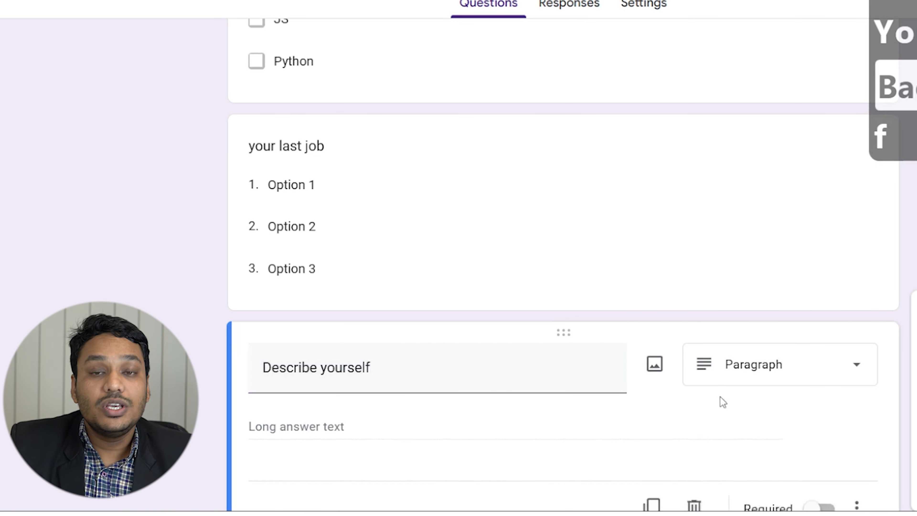
click(776, 363)
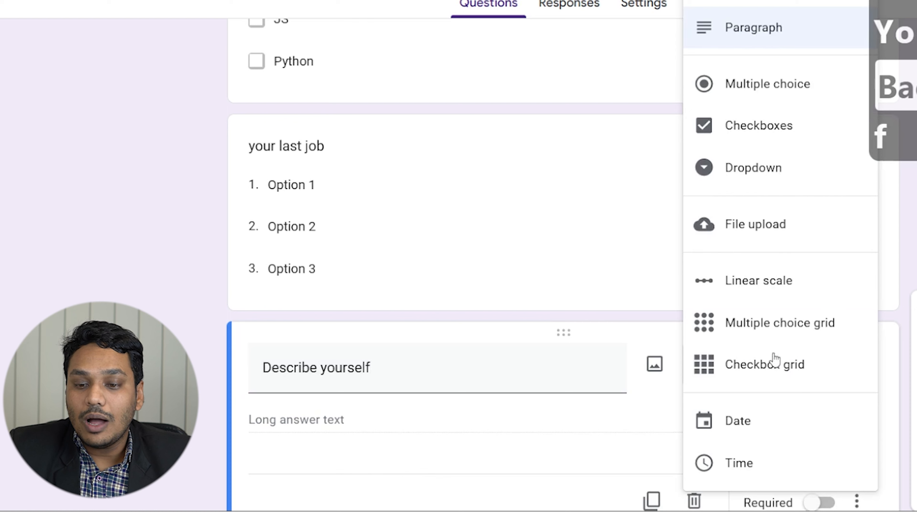
click(739, 48)
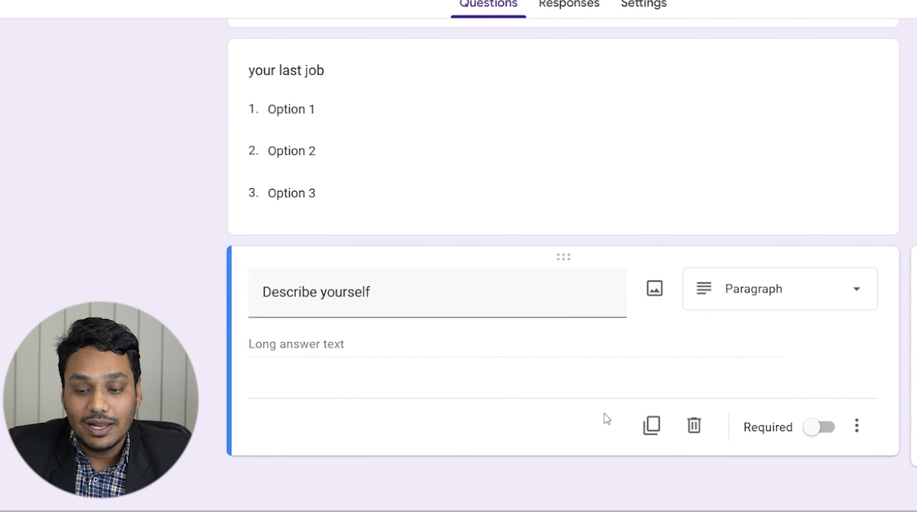
Mark Describe yourself, your last job and Your Highest Degree as required.
click(824, 437)
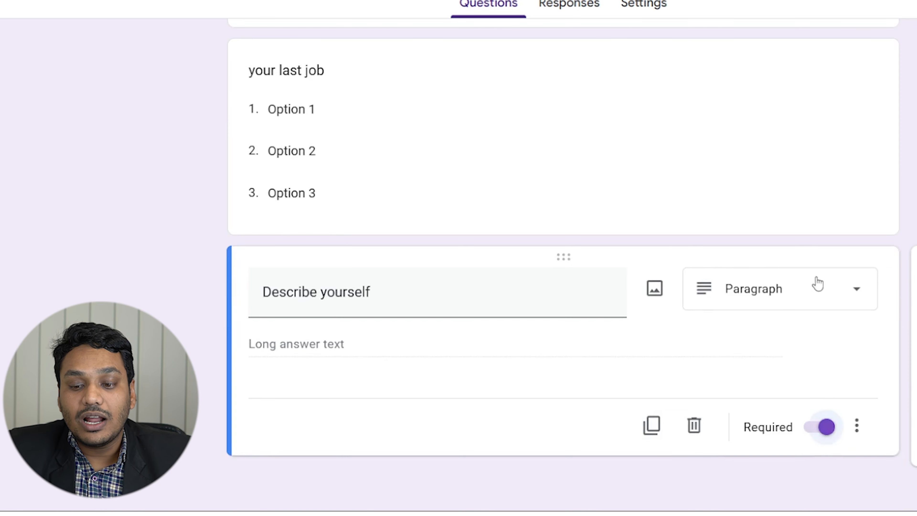
click(790, 215)
click(816, 370)
scroll(731, 256, up, 6)
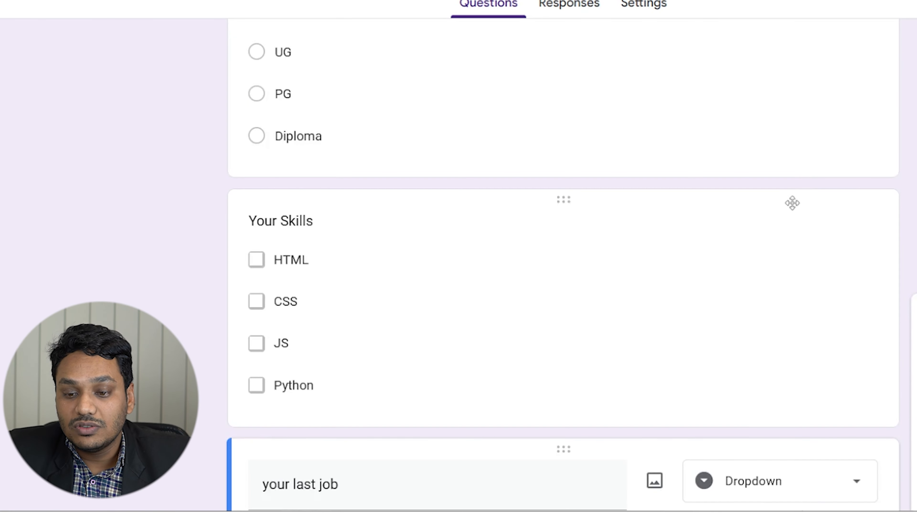
click(797, 138)
click(818, 278)
Change the blank question below the name question to the File upload type.
scroll(762, 298, up, 7)
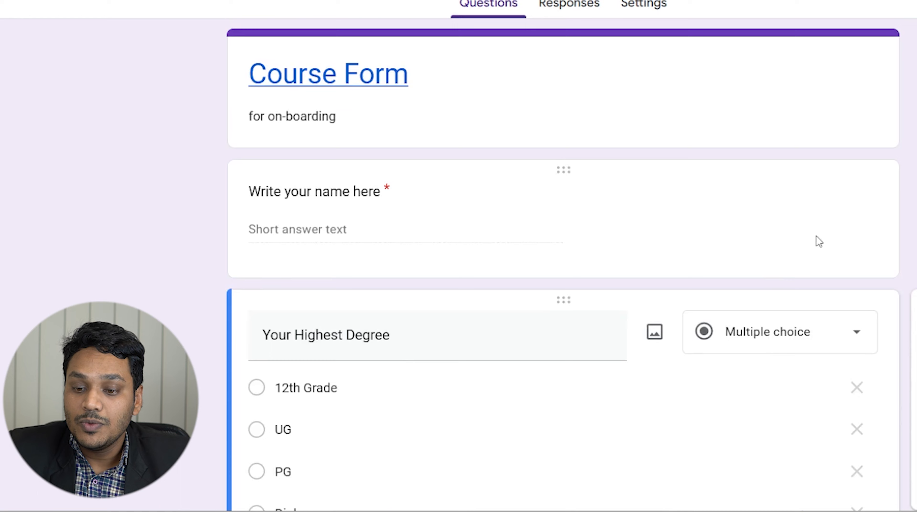
click(817, 230)
scroll(794, 379, down, 12)
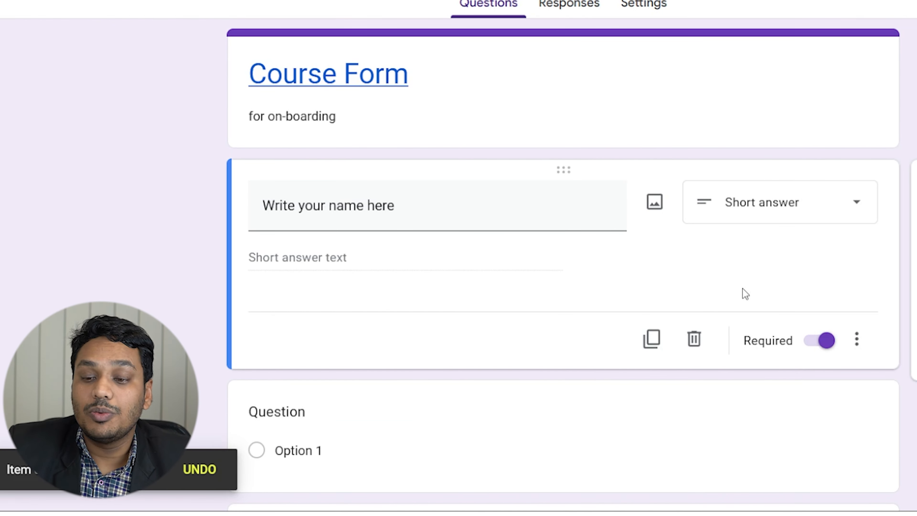
scroll(777, 348, down, 5)
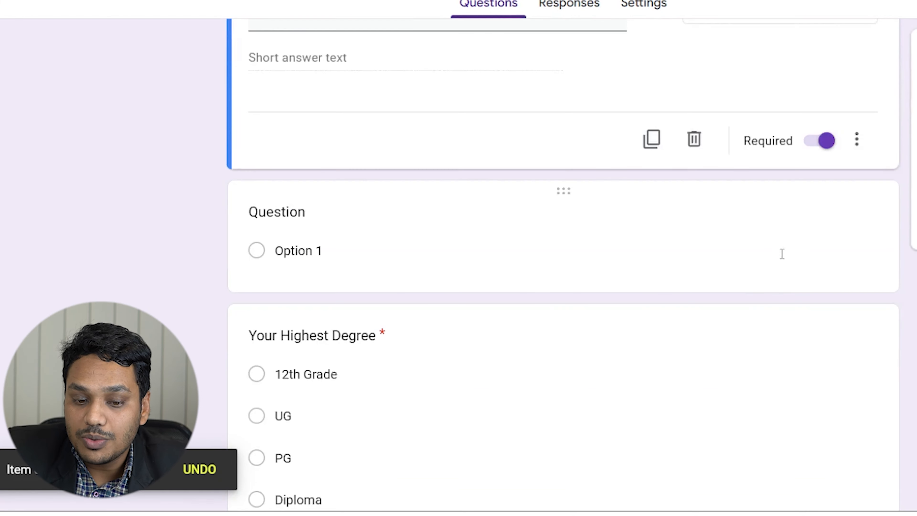
click(781, 254)
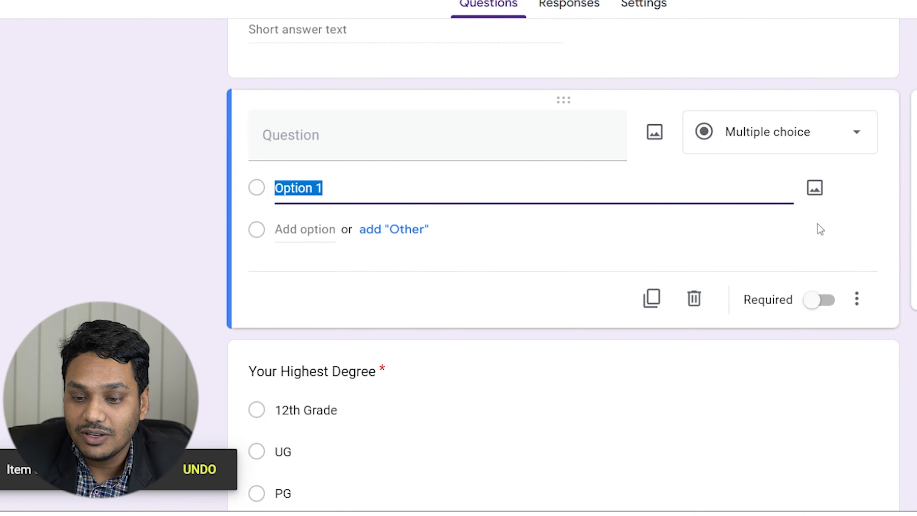
click(800, 143)
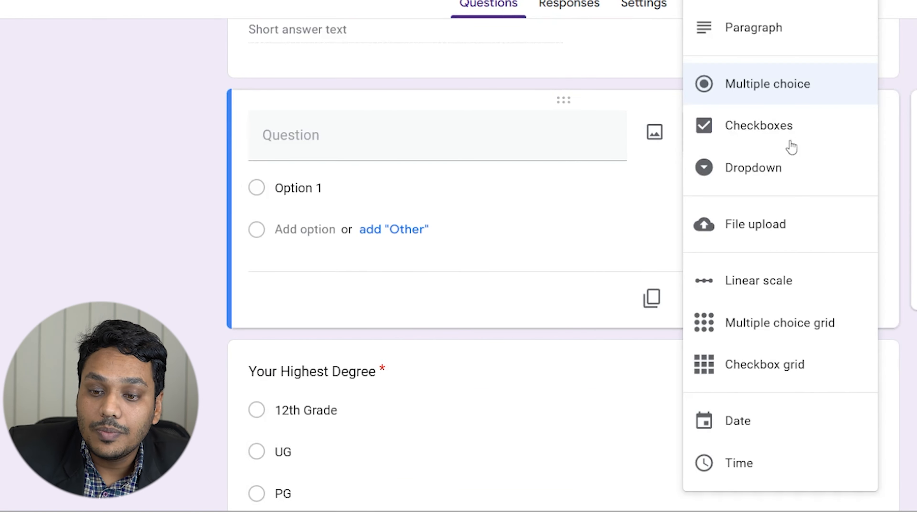
click(753, 228)
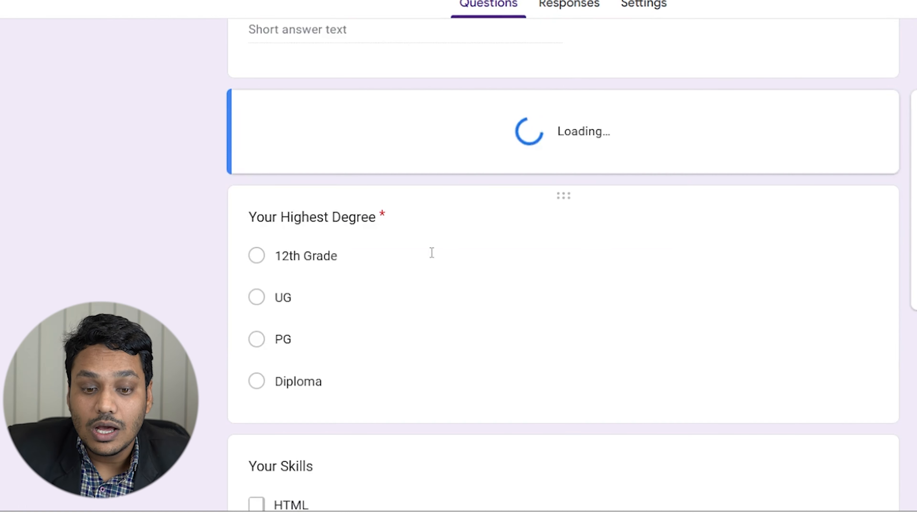
Title the upload question 'your resume here' and allow only PDF files.
click(395, 130)
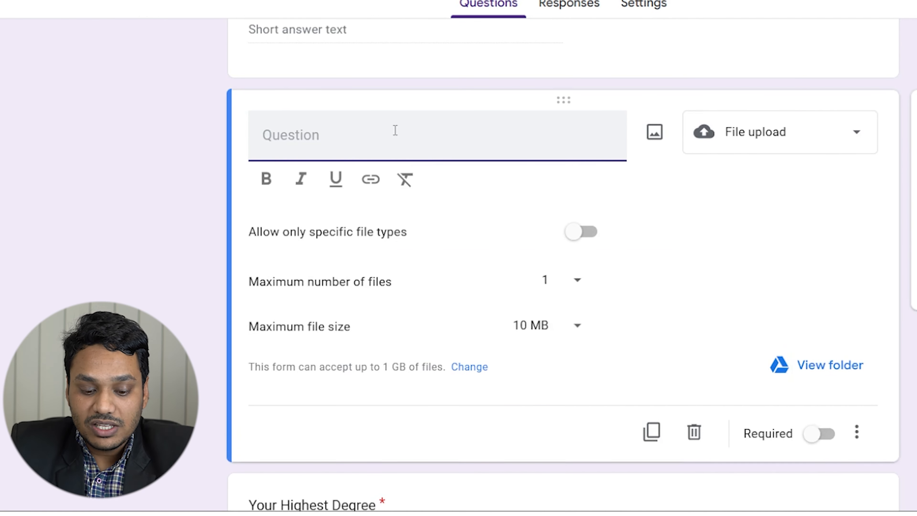
text(y)
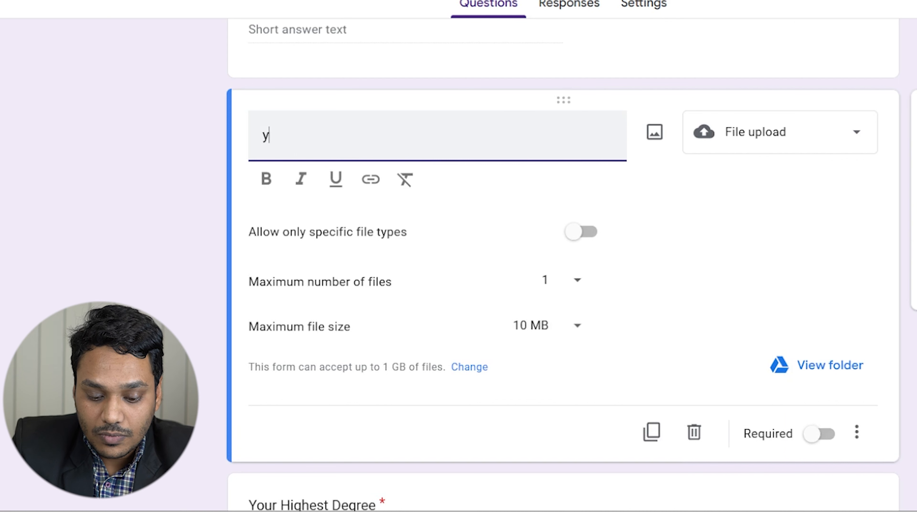
text(ou  re)
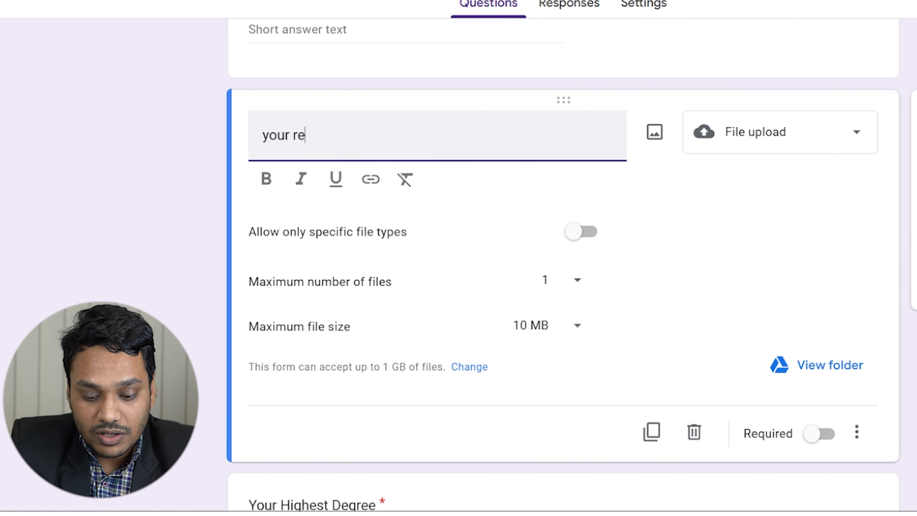
text(sume here)
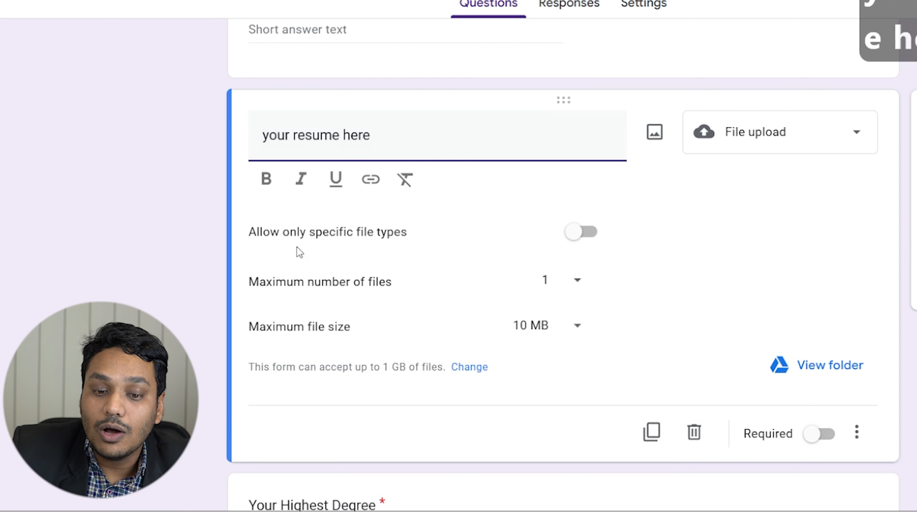
click(572, 233)
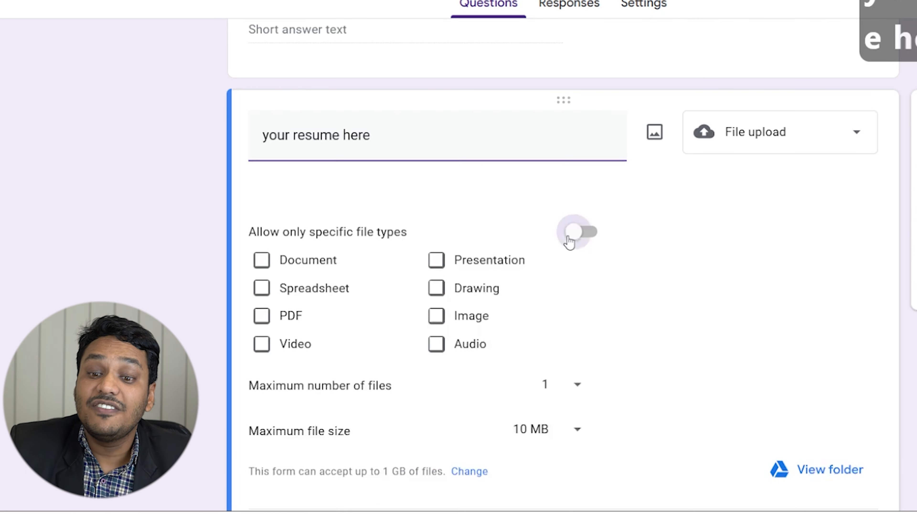
click(261, 280)
Keep the upload limits at 1 file and 10 MB maximum size.
scroll(331, 270, down, 3)
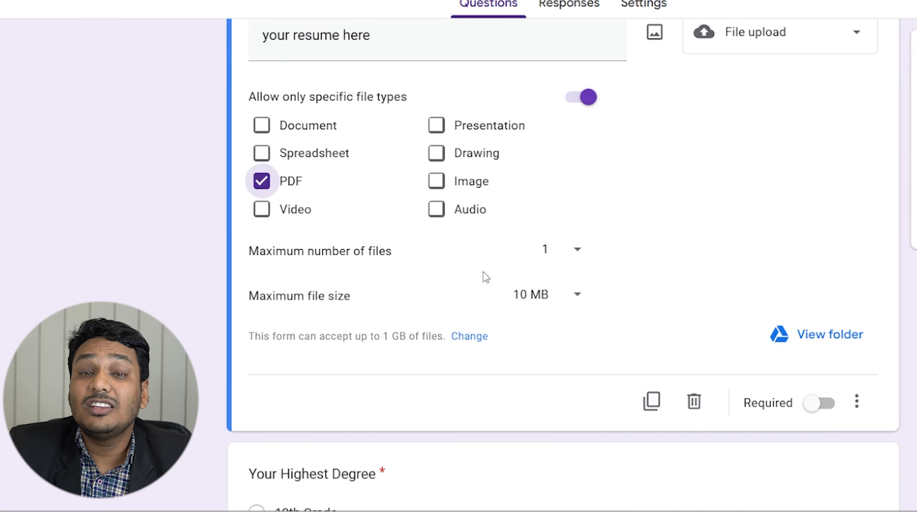
click(557, 259)
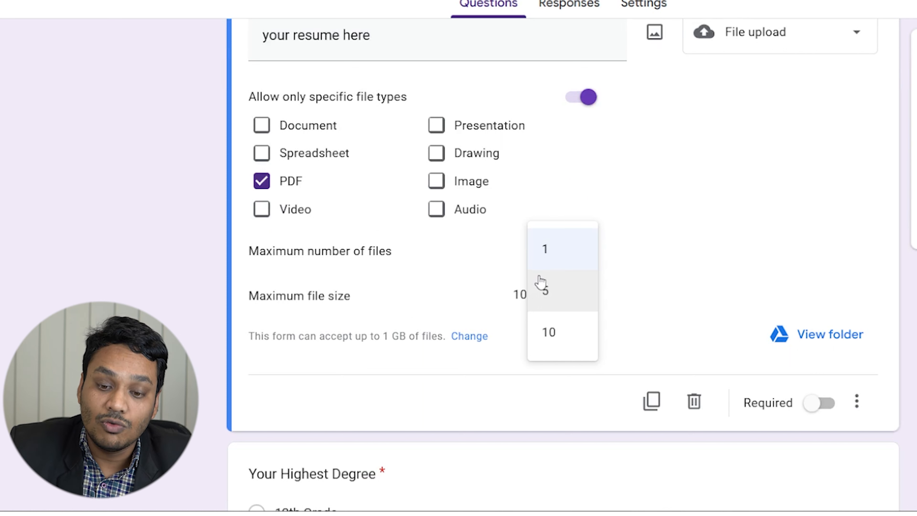
click(539, 253)
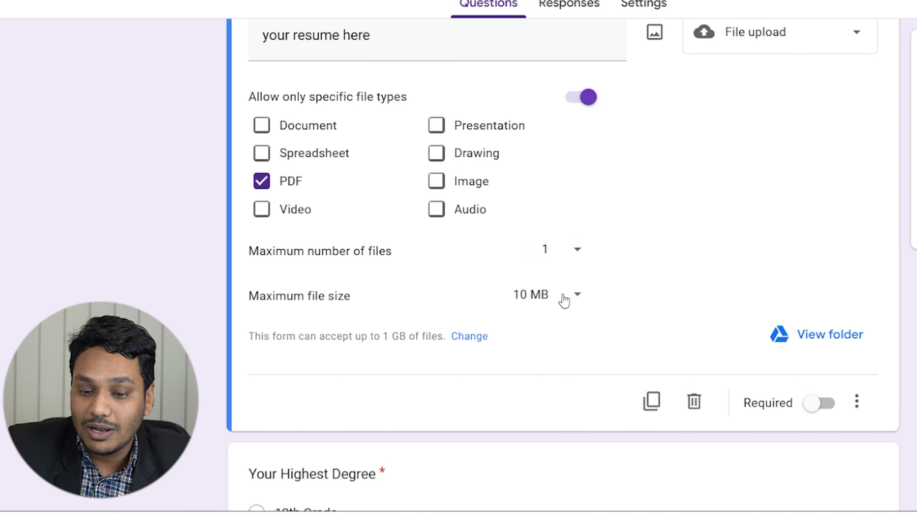
click(563, 302)
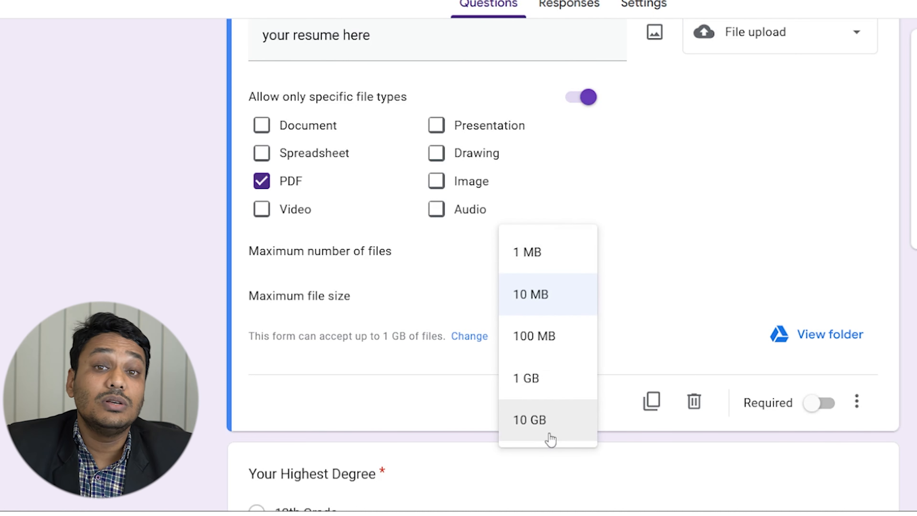
click(690, 259)
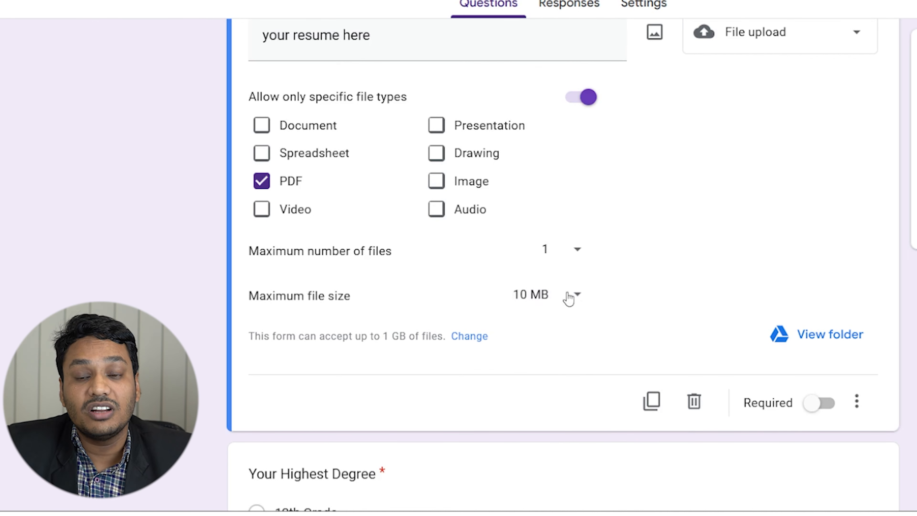
click(455, 338)
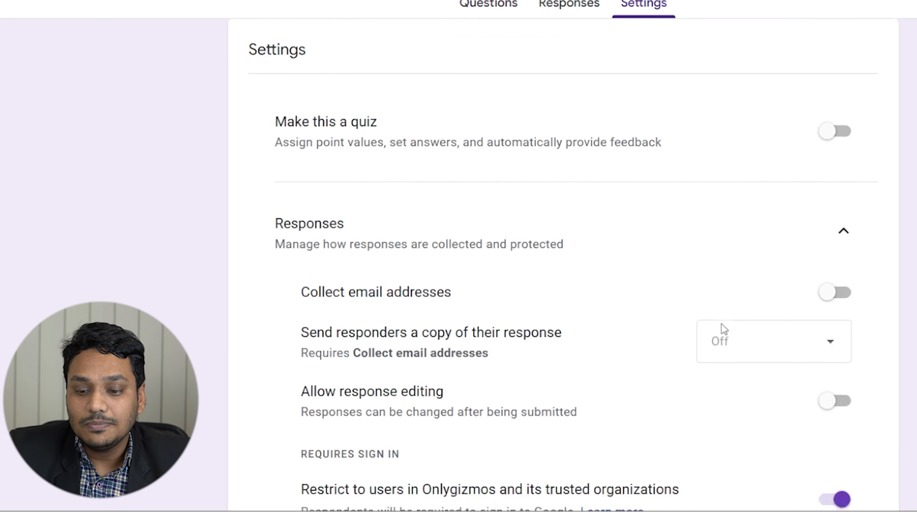
scroll(714, 328, down, 5)
click(753, 166)
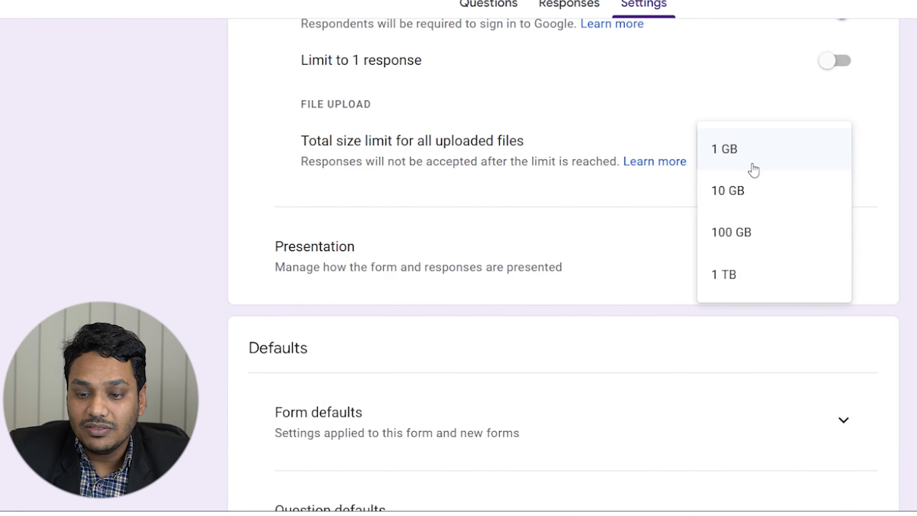
scroll(697, 117, up, 5)
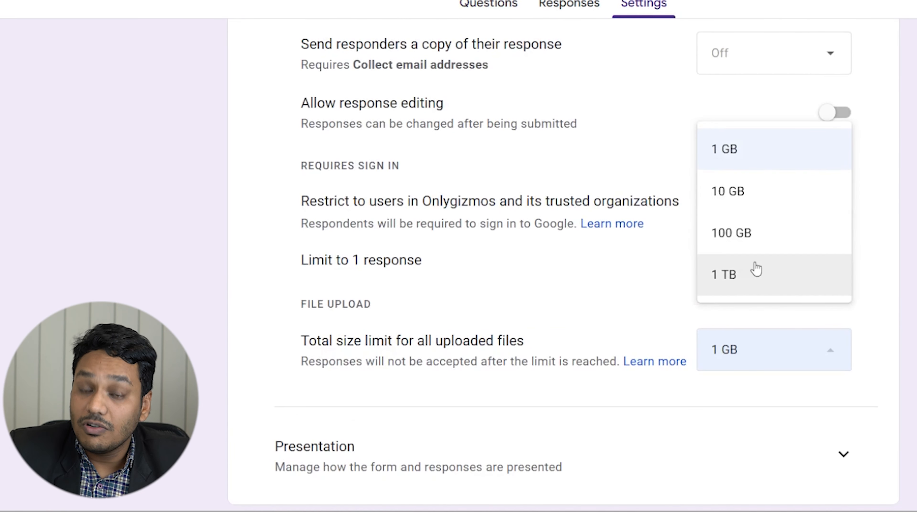
click(644, 288)
scroll(644, 289, up, 8)
click(513, 7)
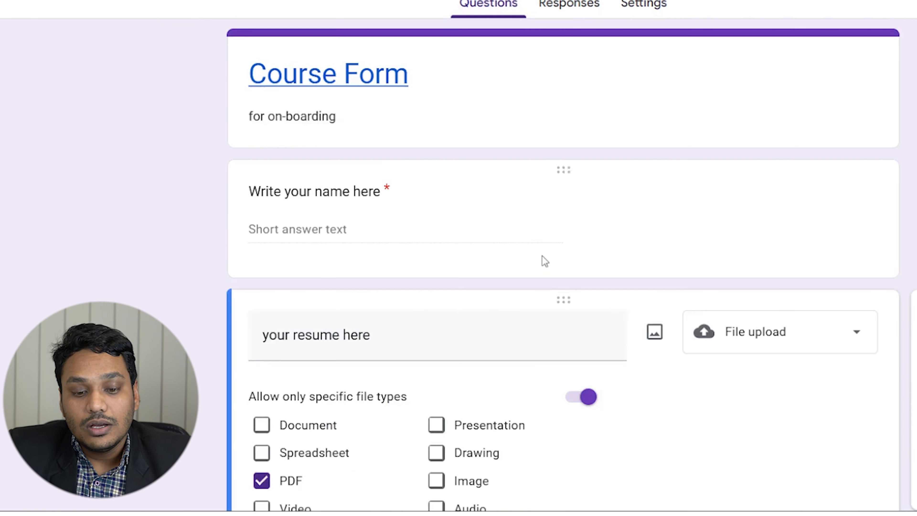
scroll(544, 257, down, 10)
Add a question below the resume question as a 0 to 10 linear scale.
scroll(545, 251, up, 5)
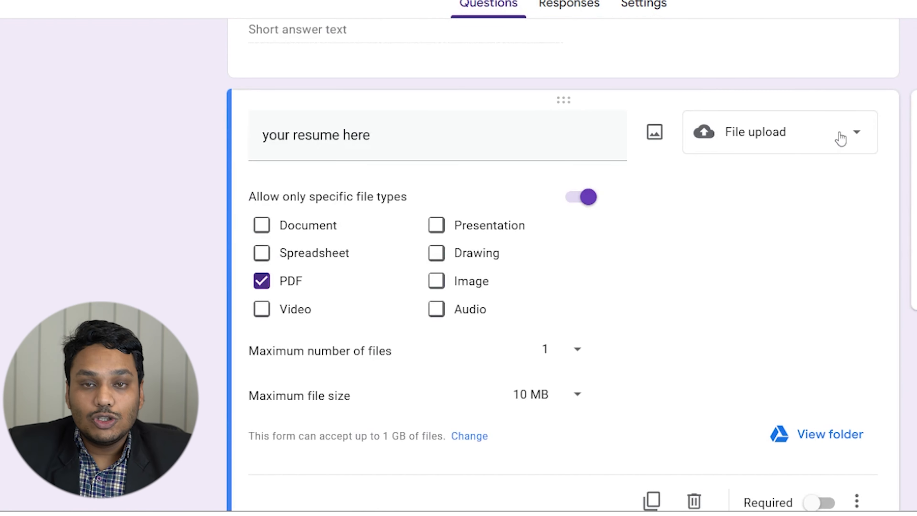
click(913, 109)
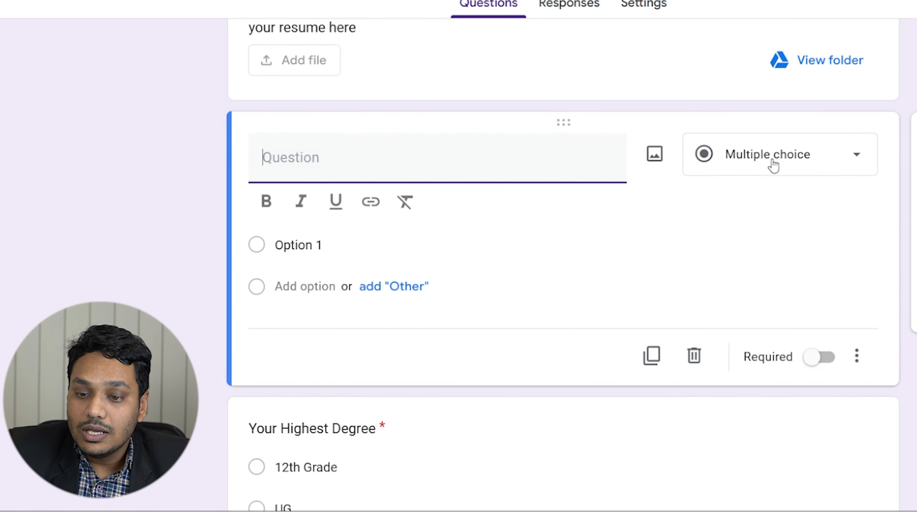
click(762, 170)
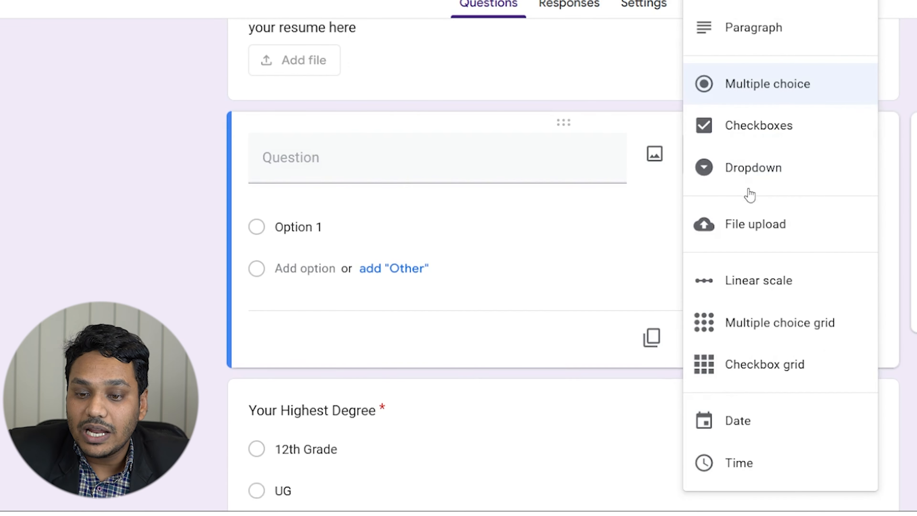
click(765, 297)
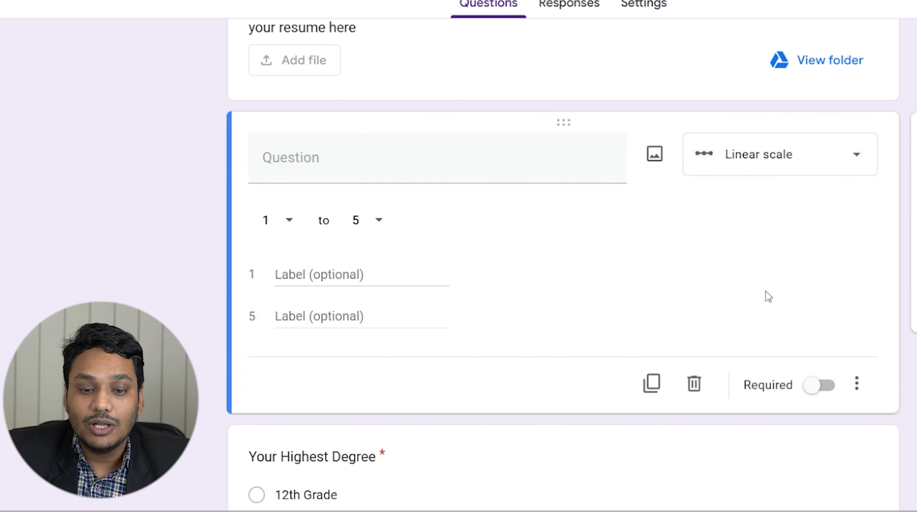
click(297, 218)
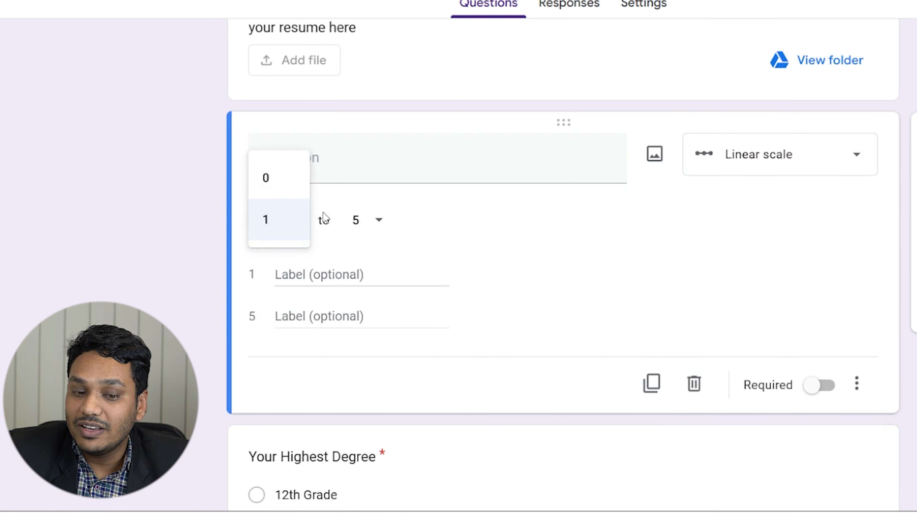
click(272, 198)
click(370, 229)
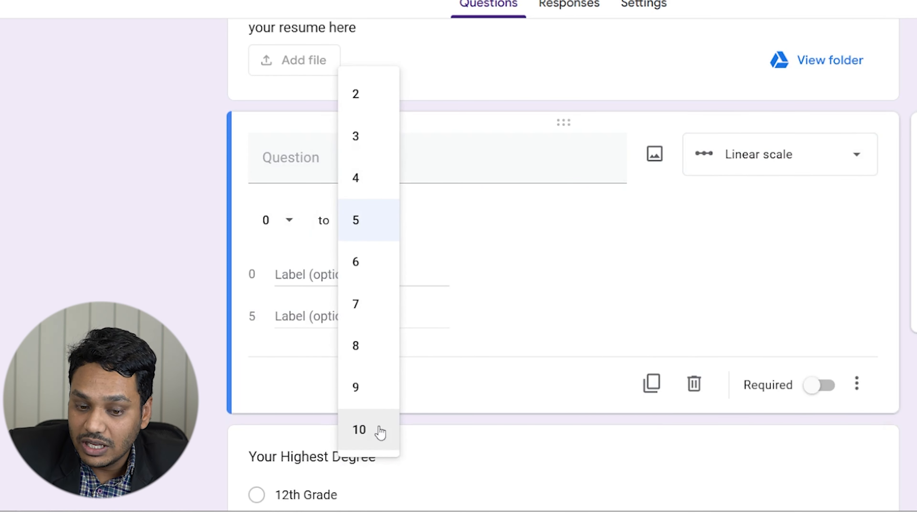
click(362, 436)
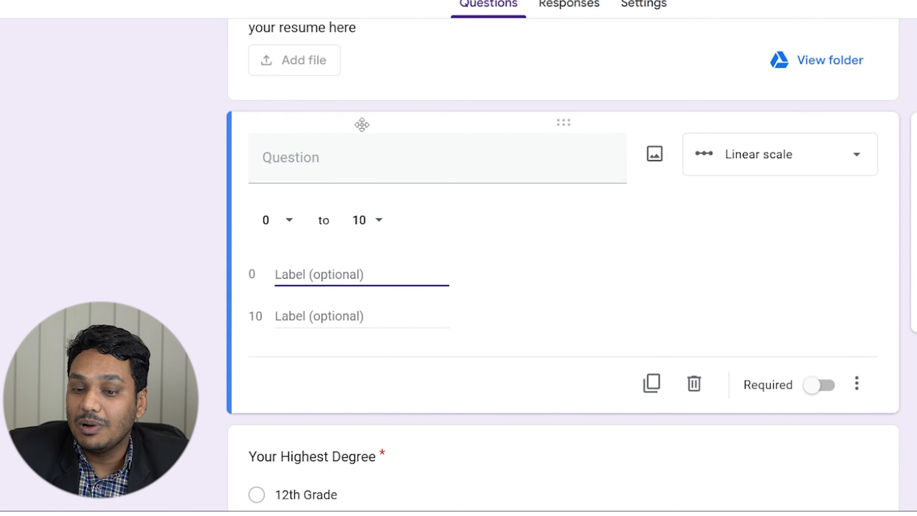
Change the question type to Multiple choice grid, then to Checkbox grid.
click(376, 155)
click(743, 175)
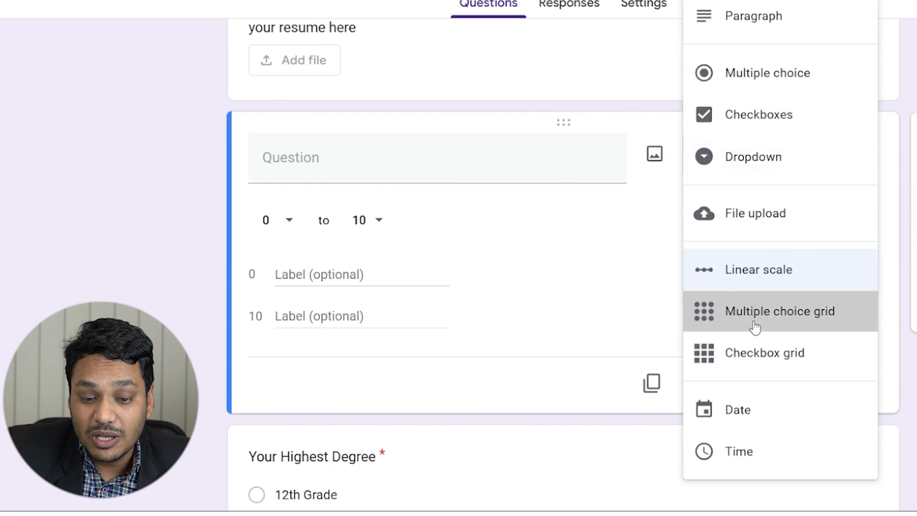
click(752, 327)
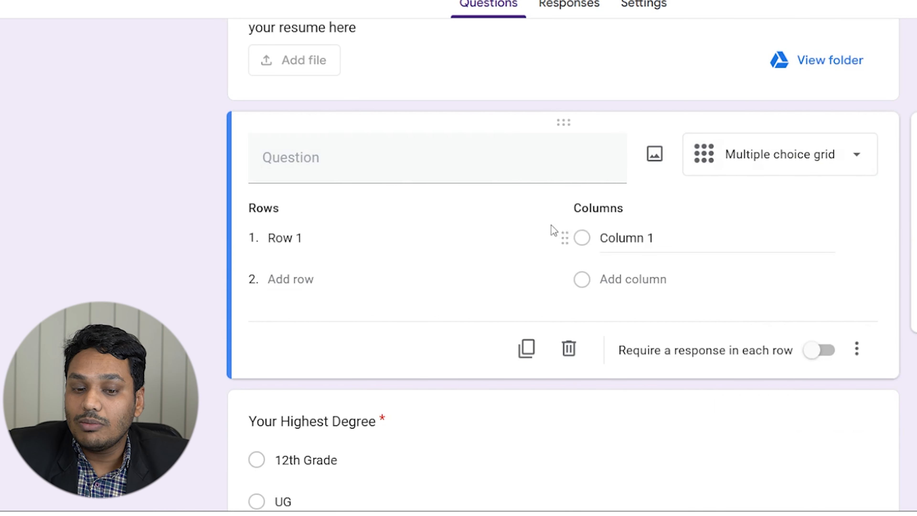
click(498, 155)
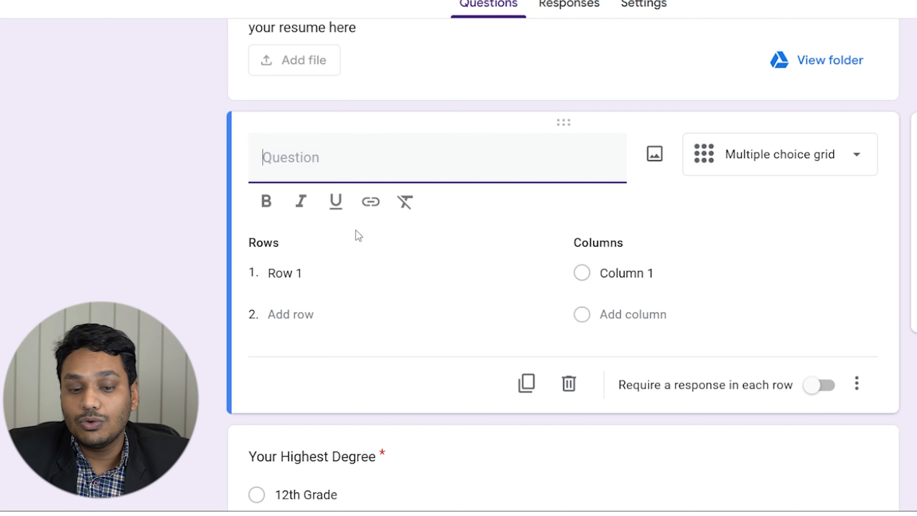
click(832, 170)
click(738, 365)
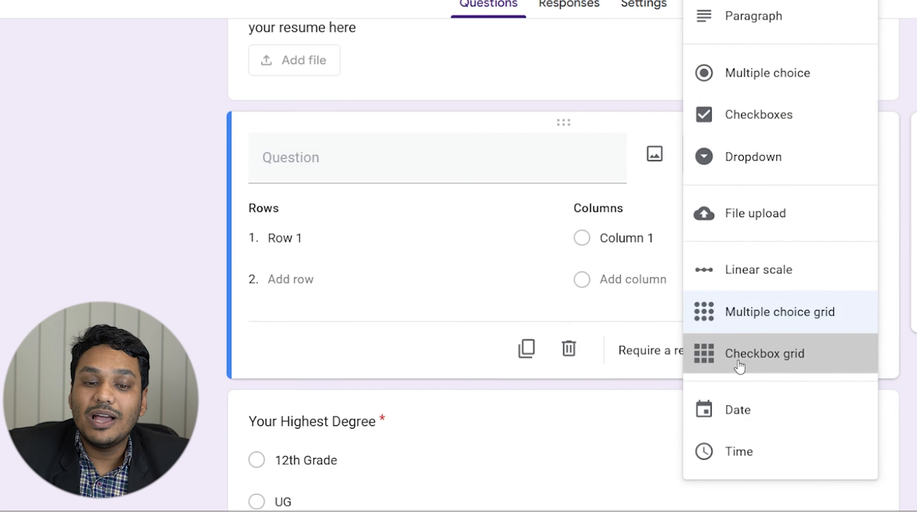
Give the checkbox grid three rows and three columns, then add another question.
scroll(468, 280, up, 3)
click(274, 394)
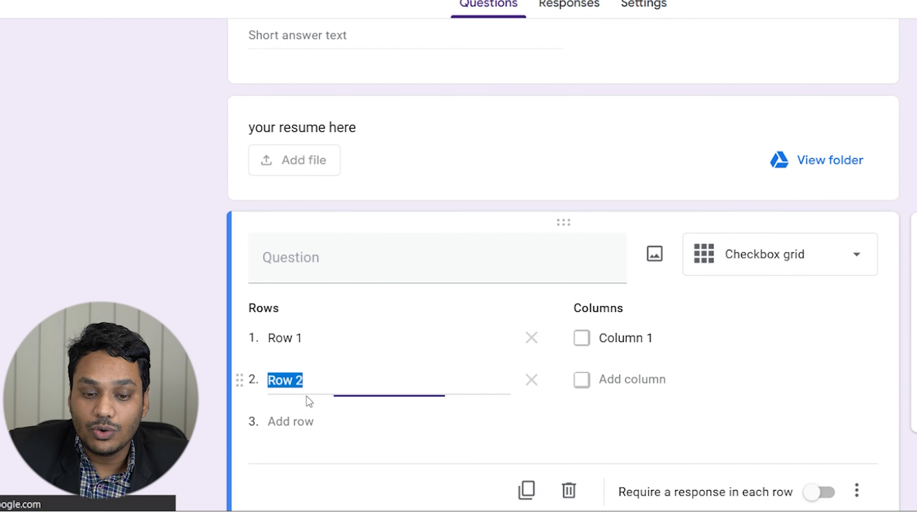
click(311, 429)
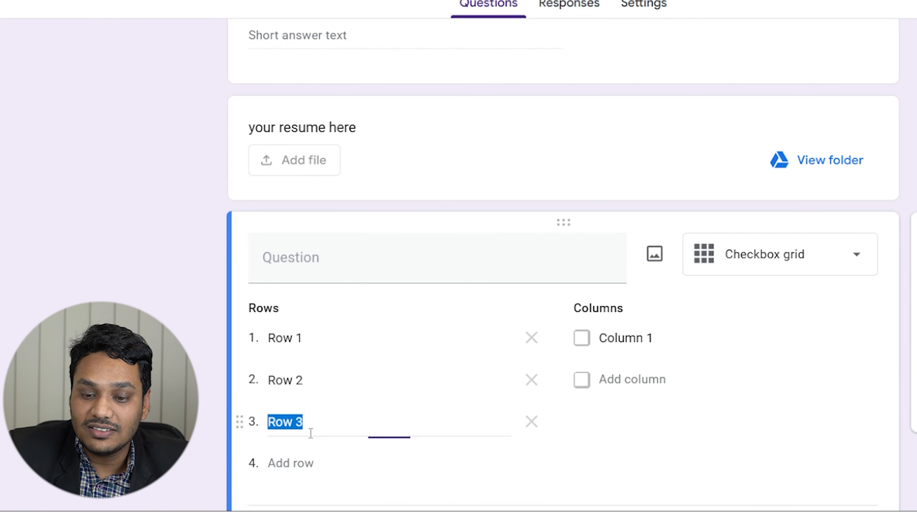
click(641, 379)
click(644, 428)
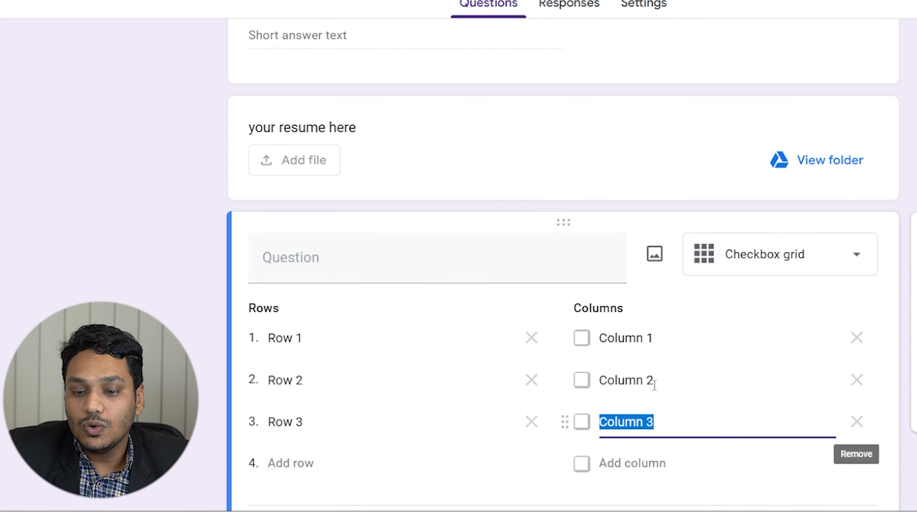
scroll(599, 286, down, 10)
scroll(509, 247, up, 6)
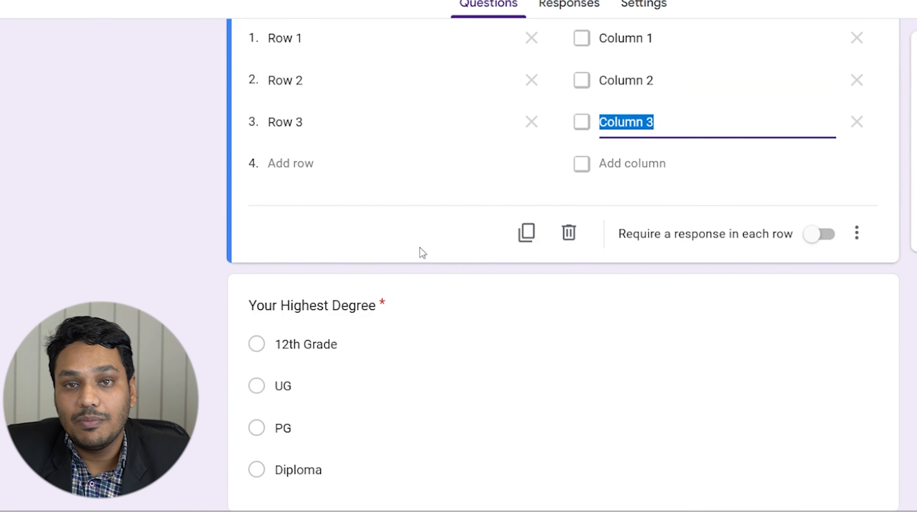
scroll(573, 176, up, 3)
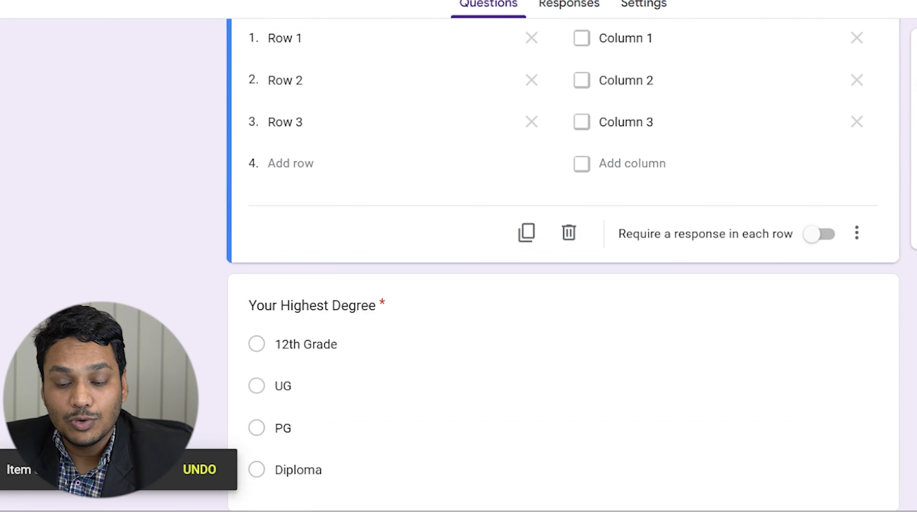
click(916, 51)
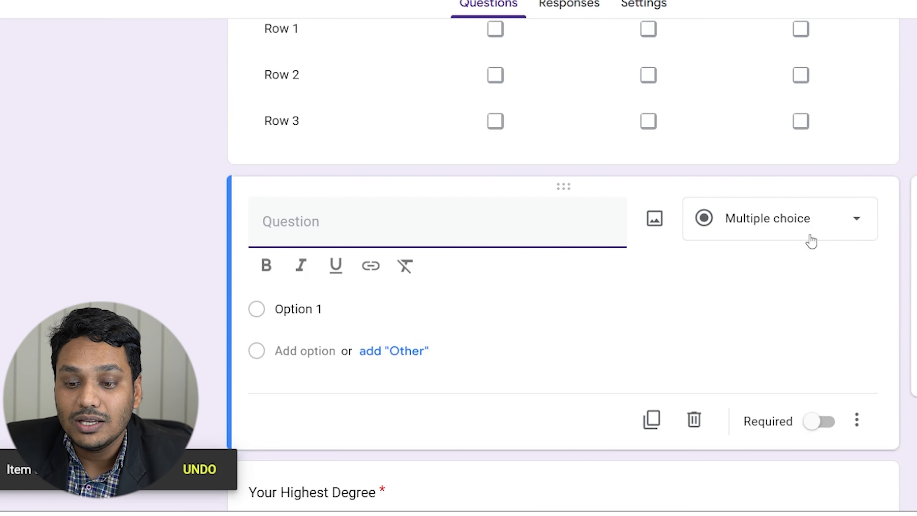
Make a required Date question titled 'your birth date' and add another question below.
click(720, 233)
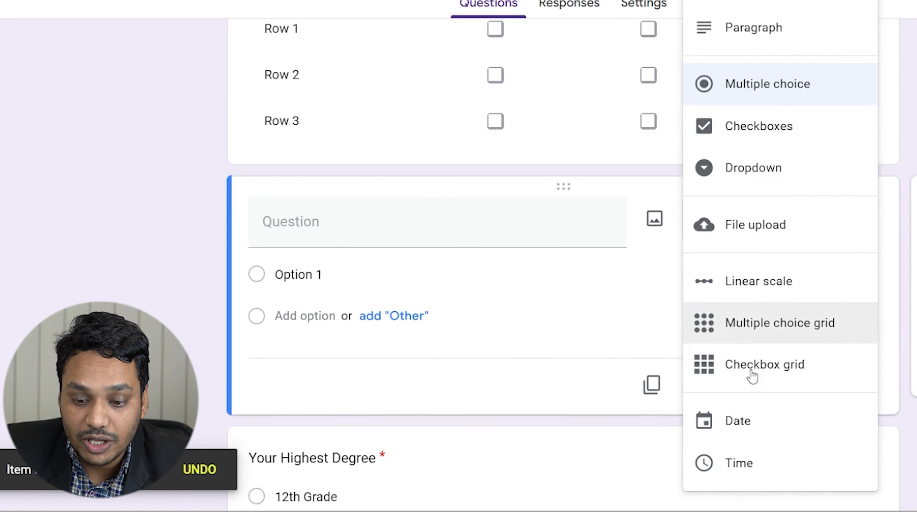
click(735, 422)
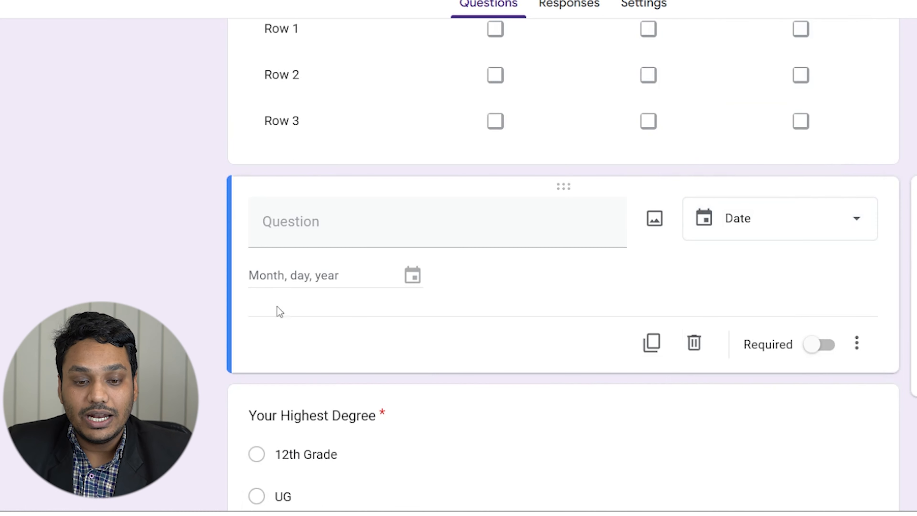
click(323, 233)
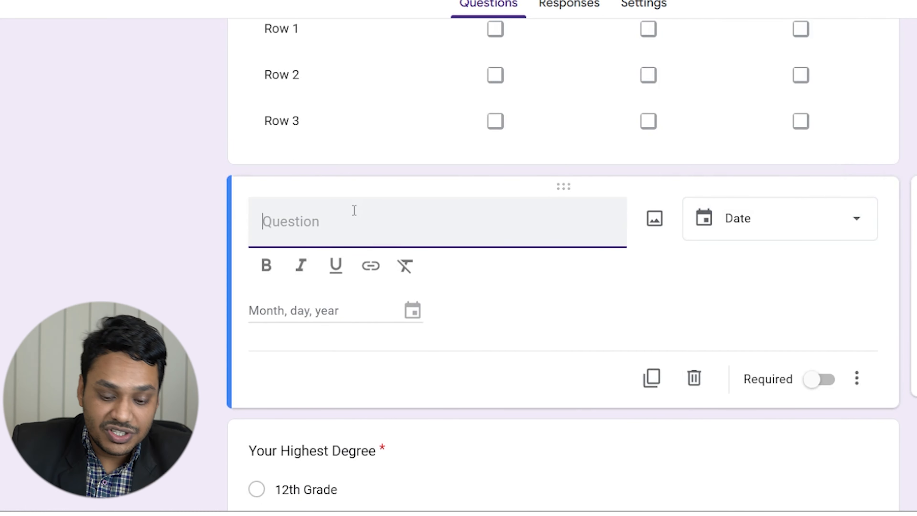
text(your birth )
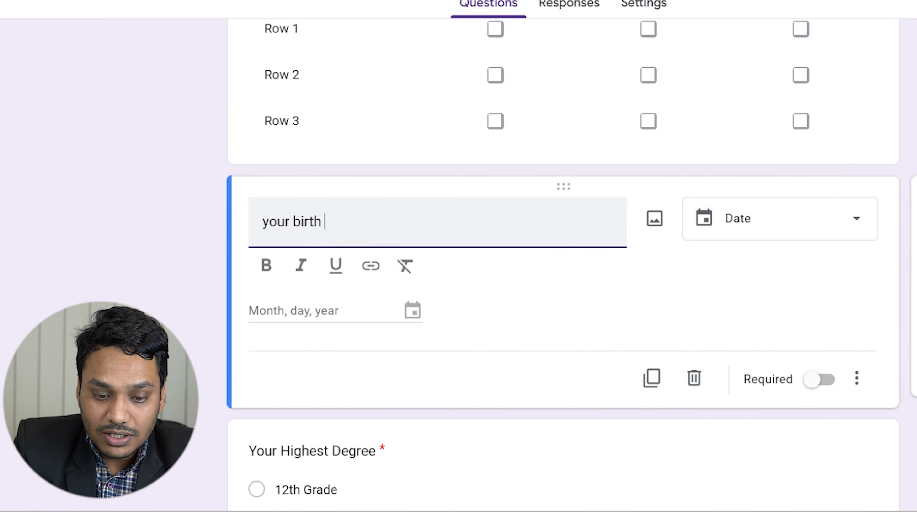
text(date)
click(741, 254)
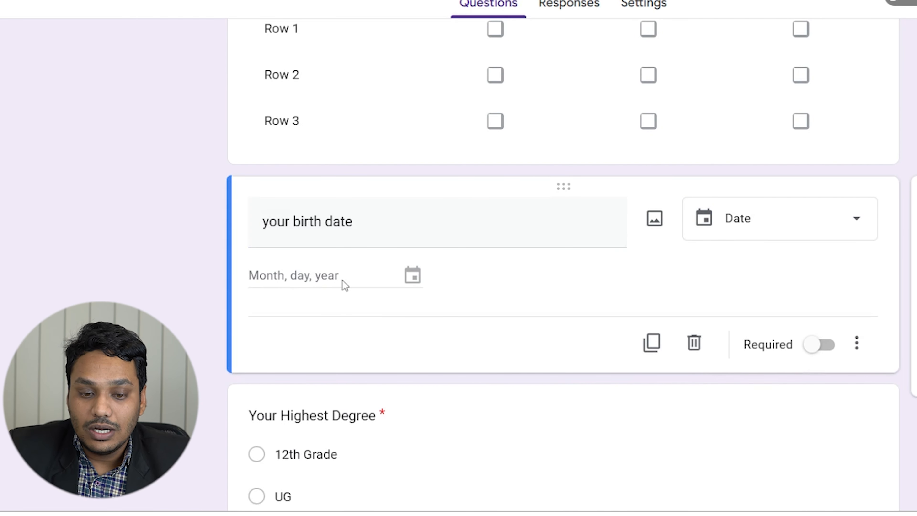
drag(338, 280, 239, 264)
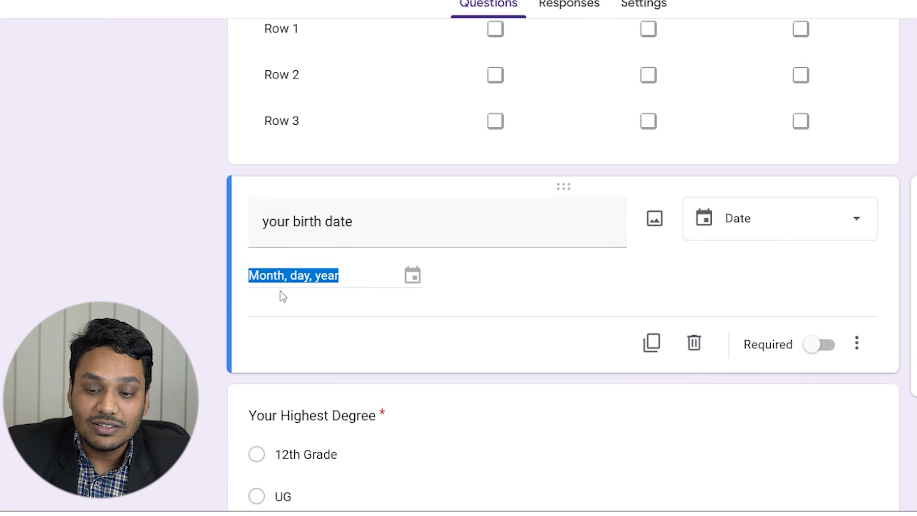
click(819, 345)
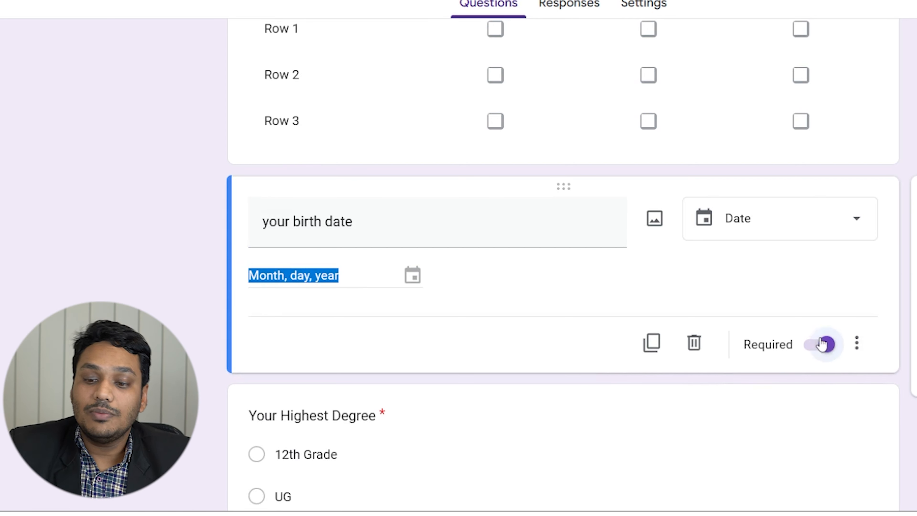
click(906, 225)
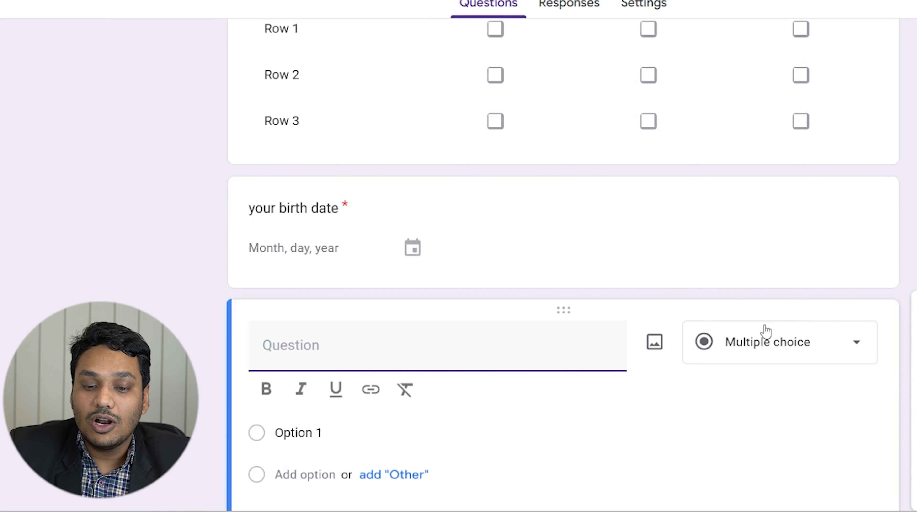
Set the question below 'your birth date' to Time type and scroll back to the header.
scroll(757, 352, down, 3)
click(778, 235)
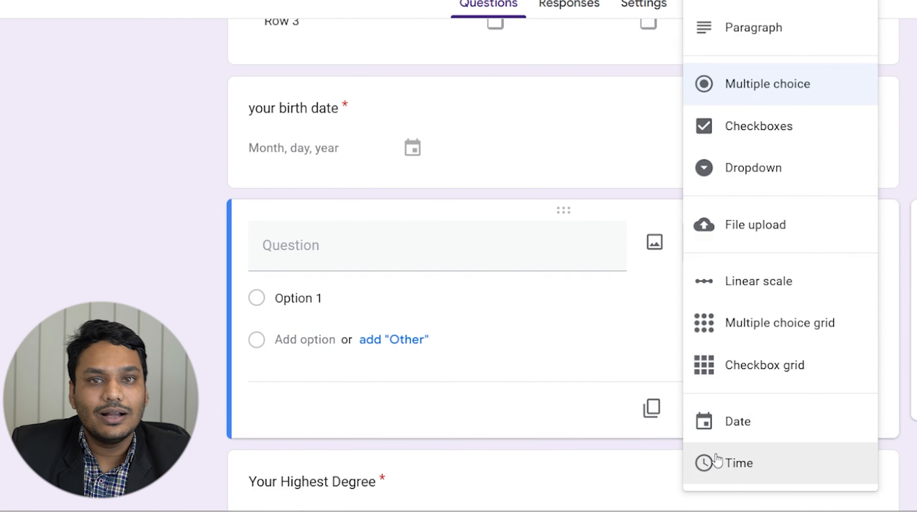
click(730, 466)
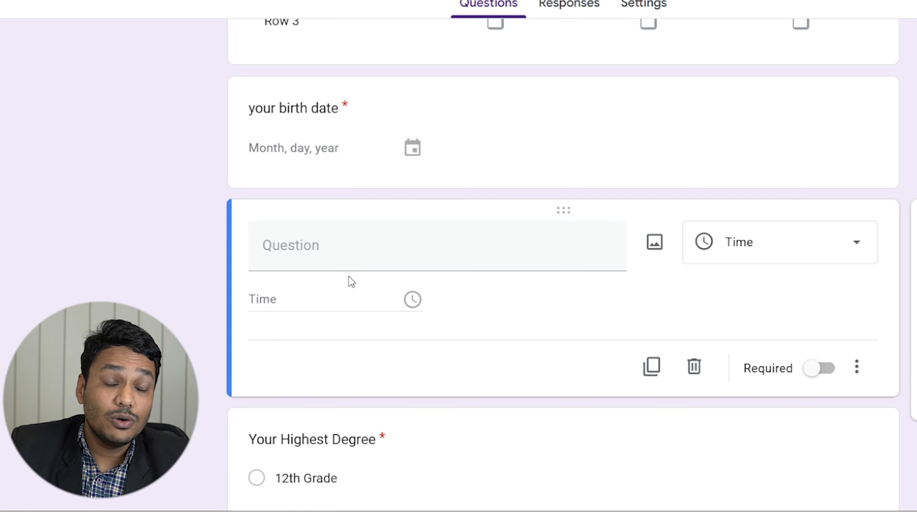
click(317, 260)
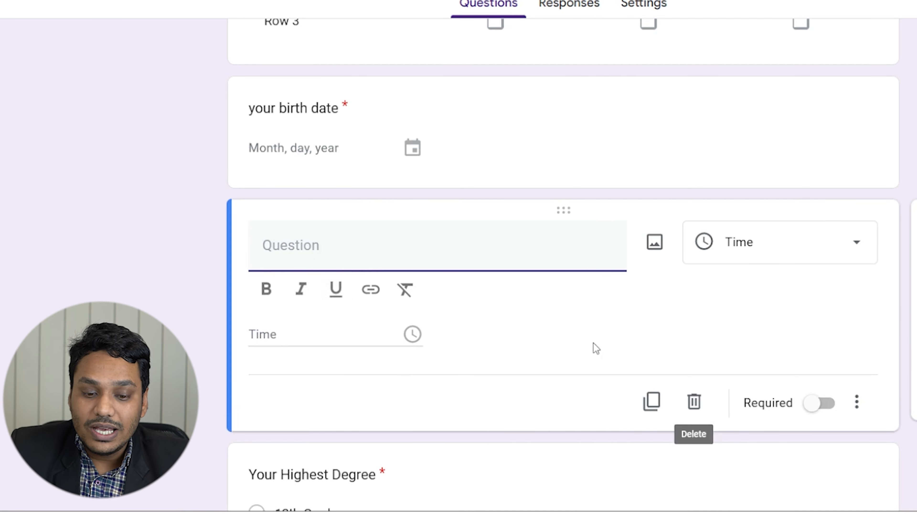
scroll(595, 349, up, 2)
scroll(616, 366, up, 10)
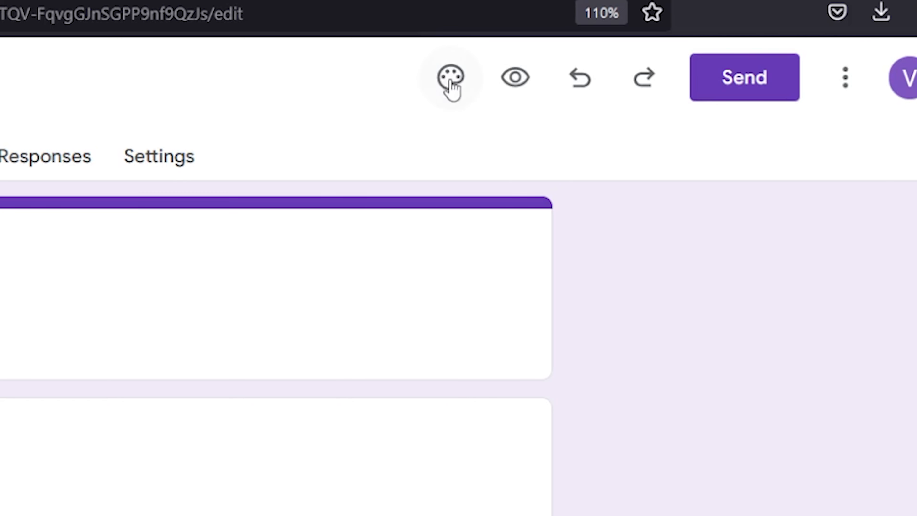
In the theme's text style, set the header font to Lobster at size 24.
click(449, 77)
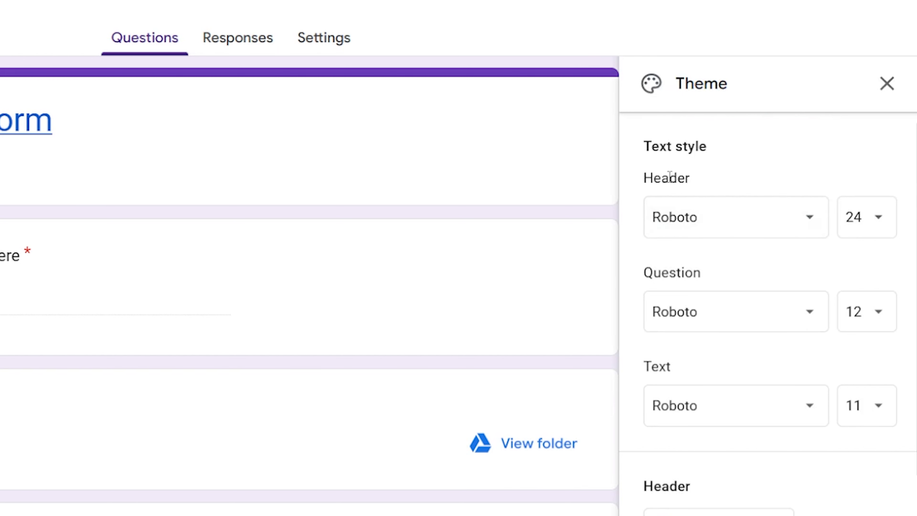
click(878, 217)
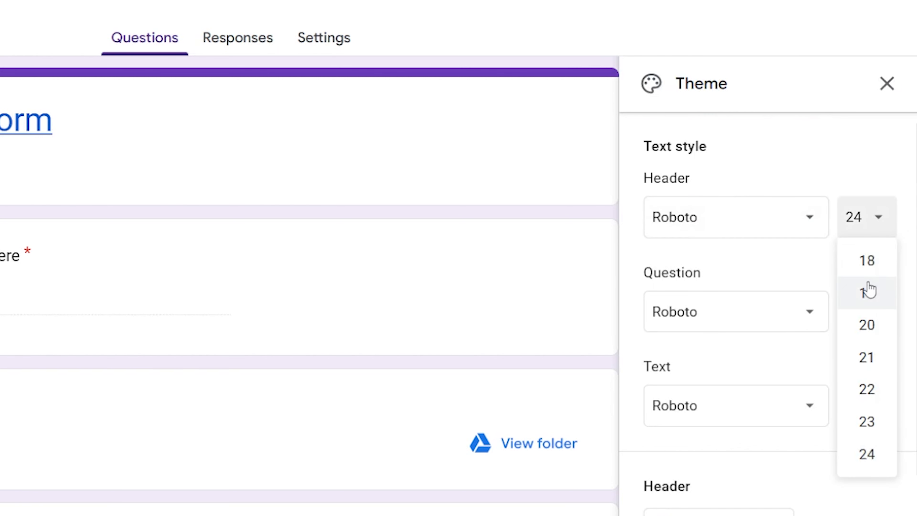
click(868, 291)
click(860, 234)
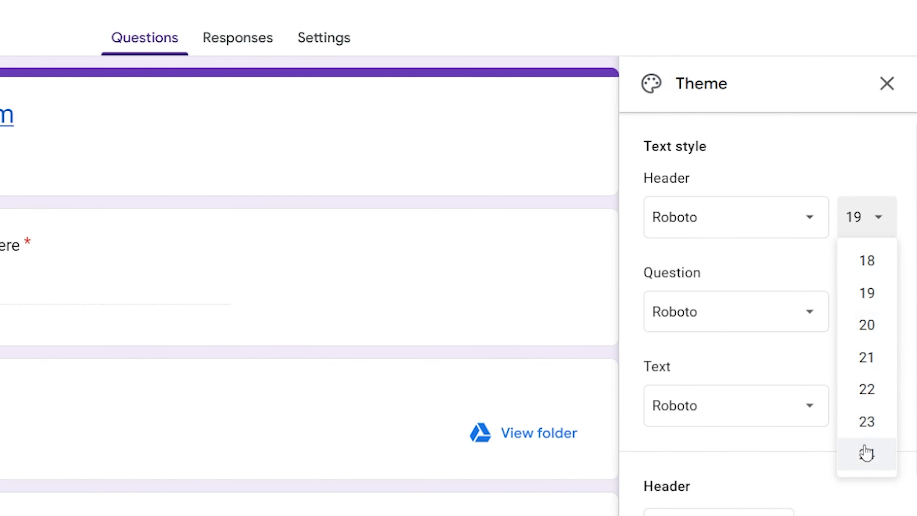
click(866, 452)
click(870, 228)
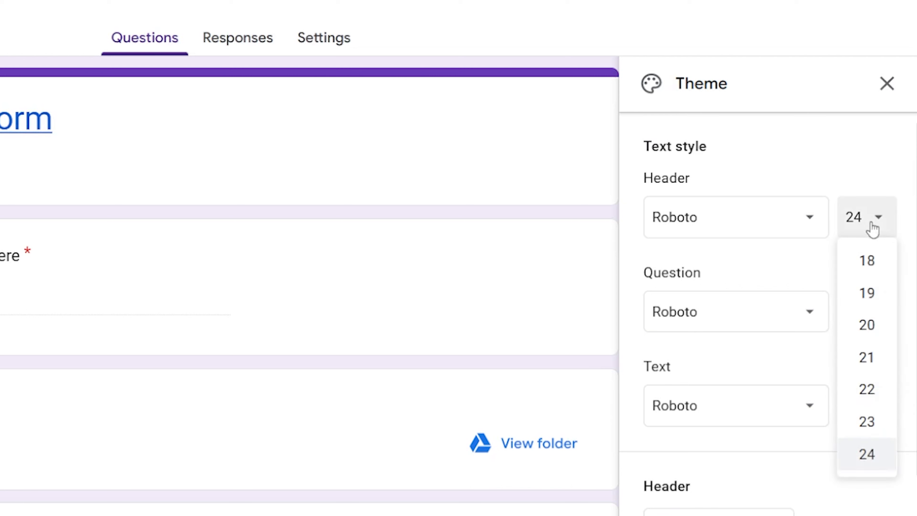
click(876, 455)
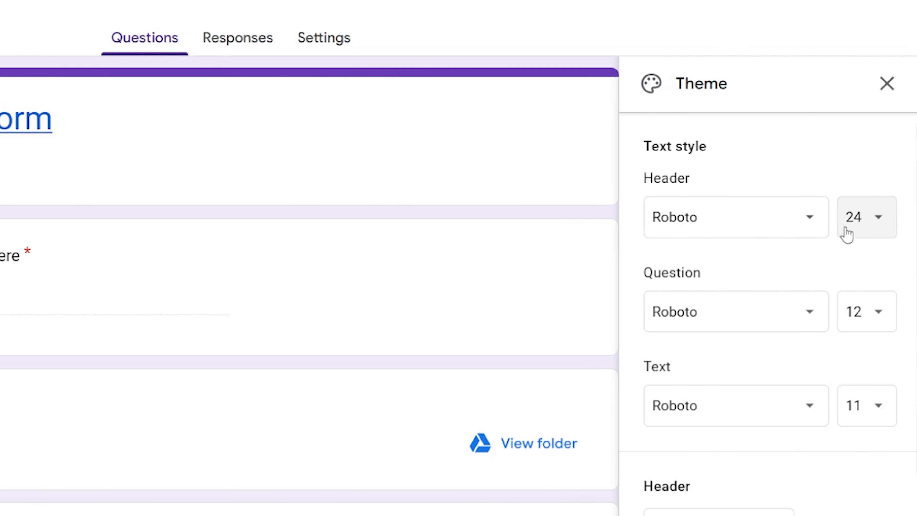
click(758, 230)
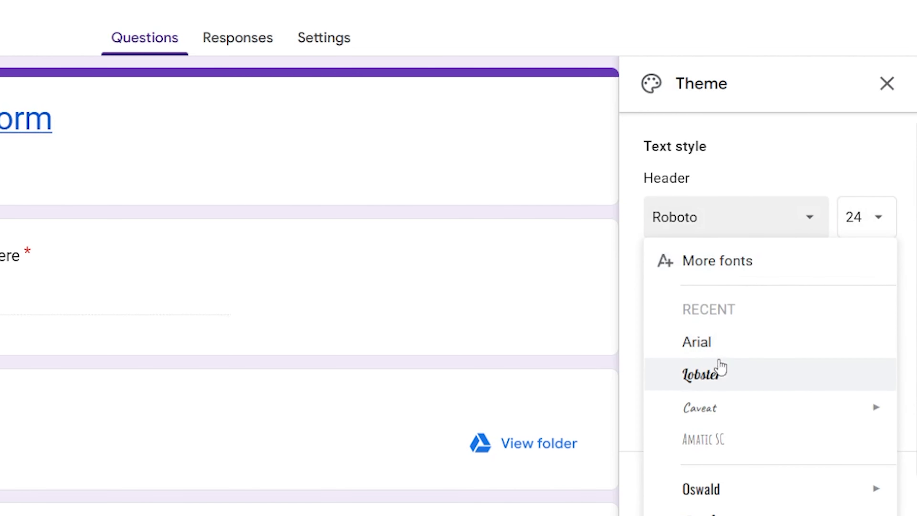
click(722, 378)
click(752, 221)
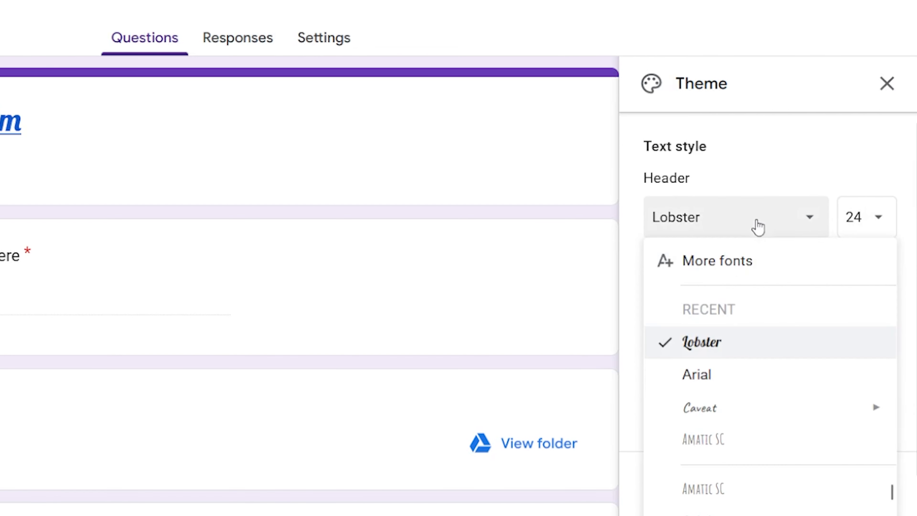
click(713, 349)
Set the question font to Arial at size 12.
scroll(757, 313, down, 3)
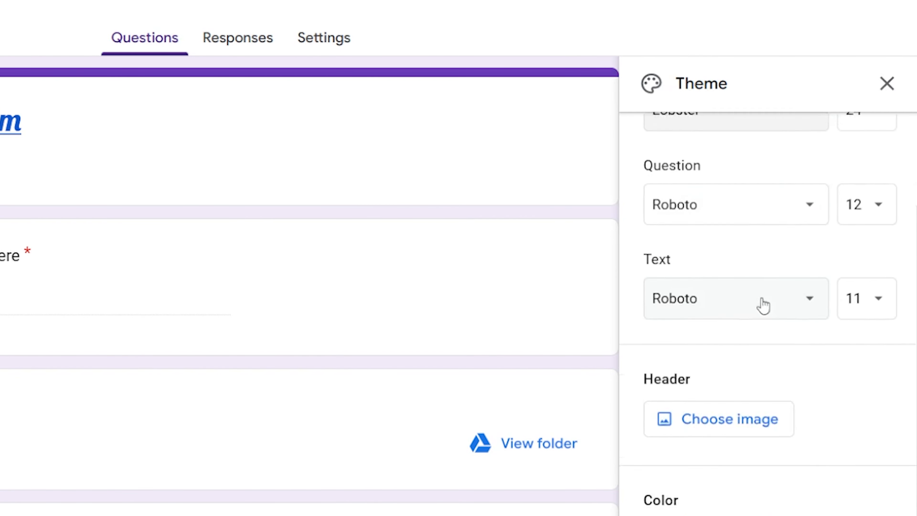
click(762, 213)
click(715, 350)
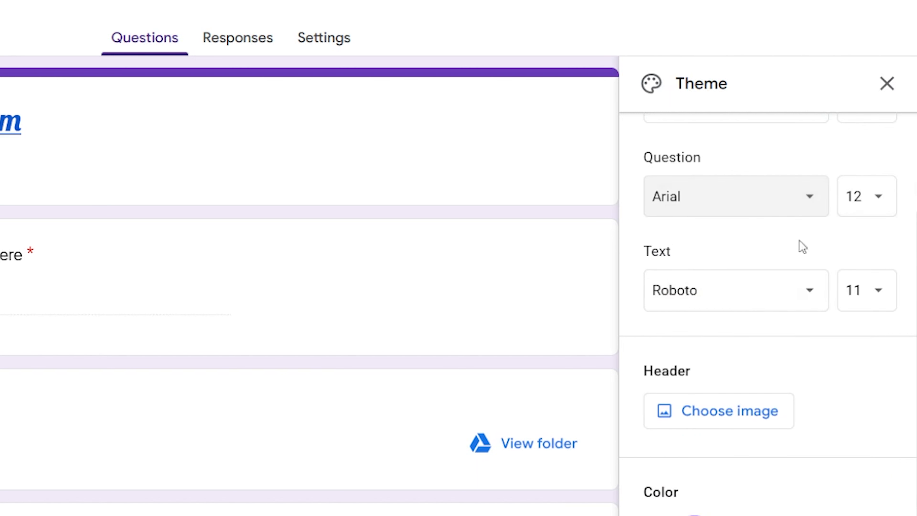
click(860, 218)
click(846, 353)
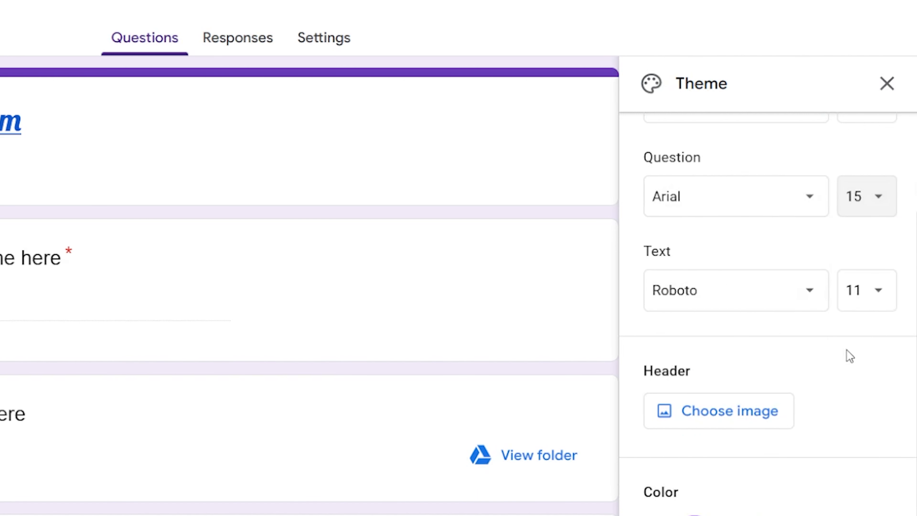
click(844, 215)
click(866, 241)
Set the body text font to Lobster 11 and bring up the header image gallery.
click(736, 291)
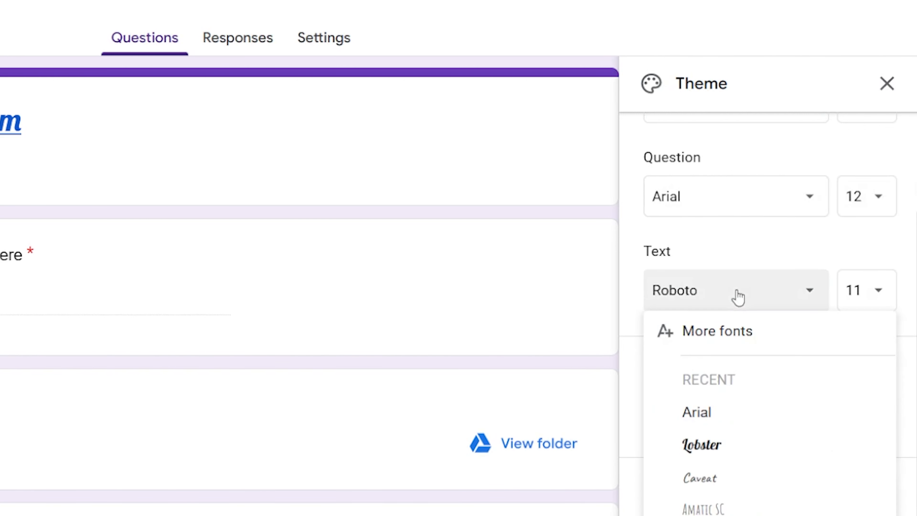
click(760, 260)
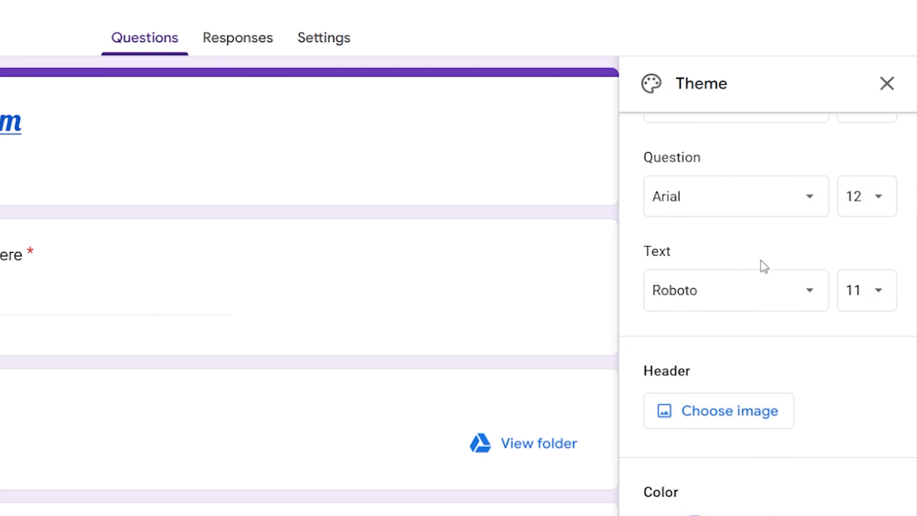
scroll(745, 298, down, 2)
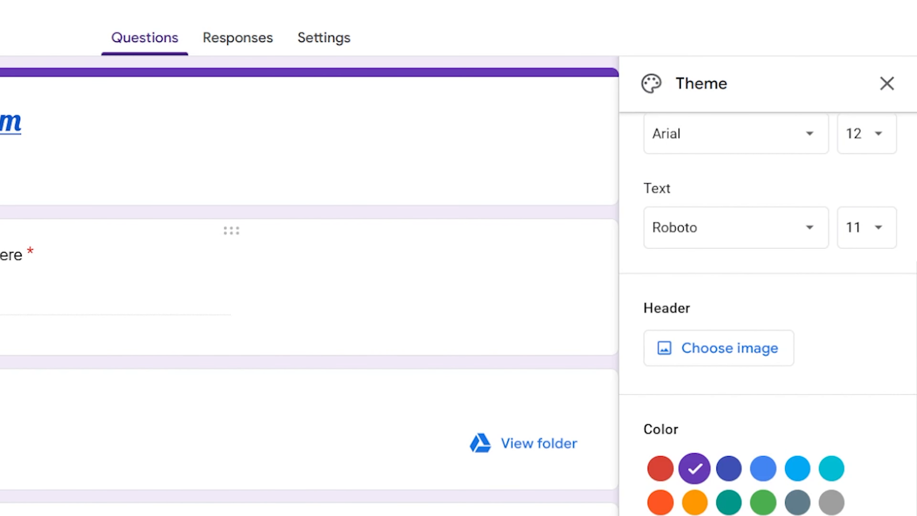
click(775, 227)
click(704, 385)
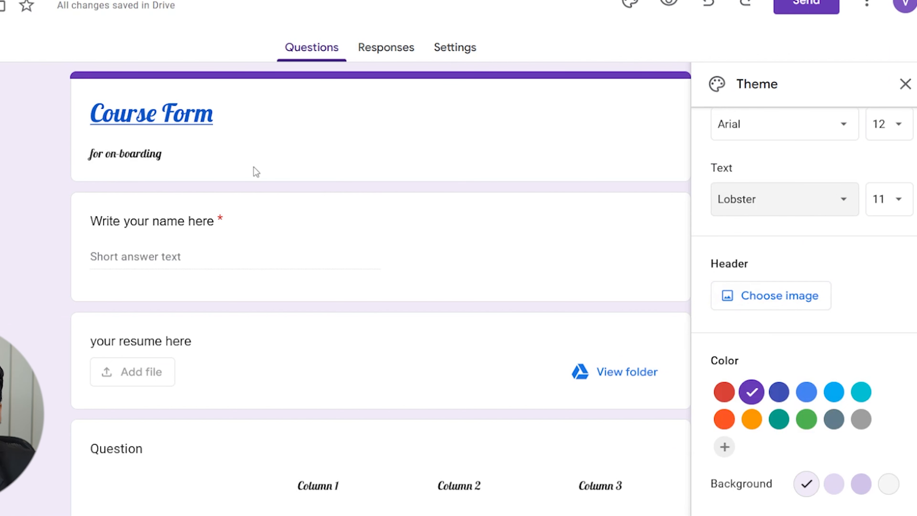
scroll(830, 282, up, 4)
scroll(867, 293, down, 2)
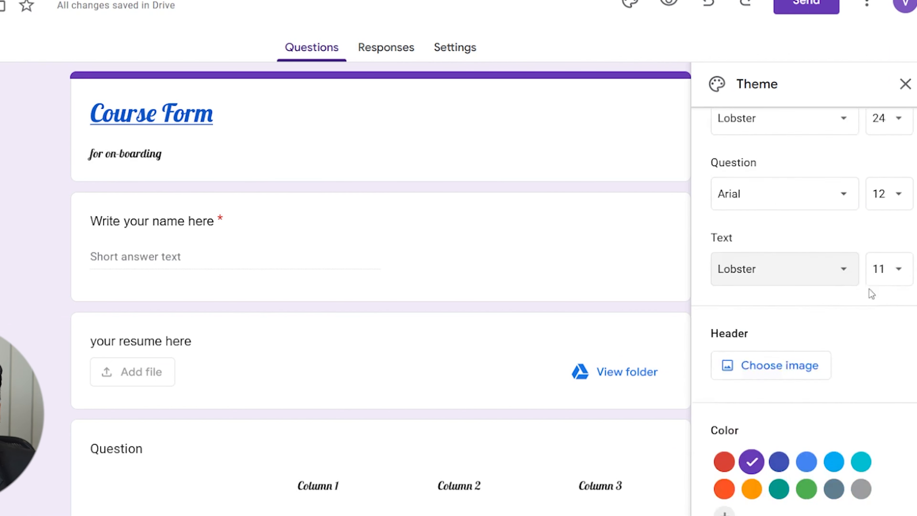
scroll(449, 381, down, 8)
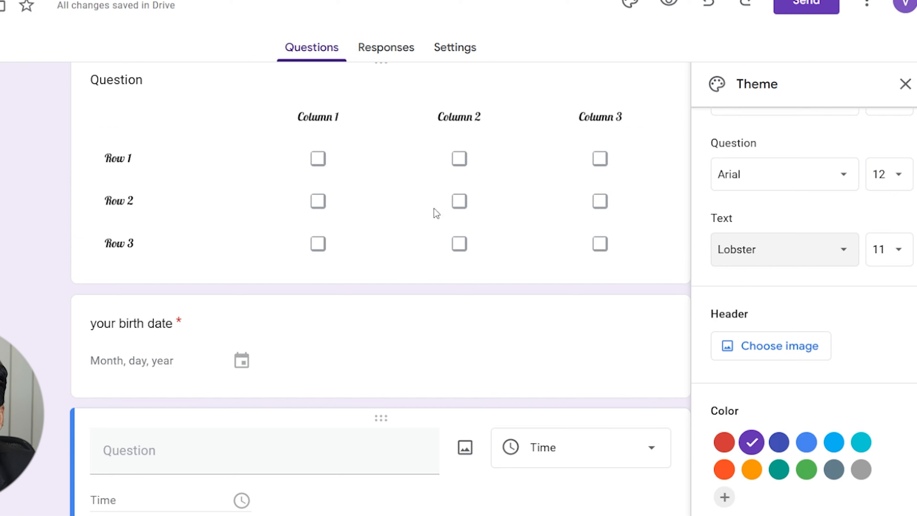
scroll(887, 268, up, 2)
scroll(669, 283, up, 6)
scroll(863, 312, down, 3)
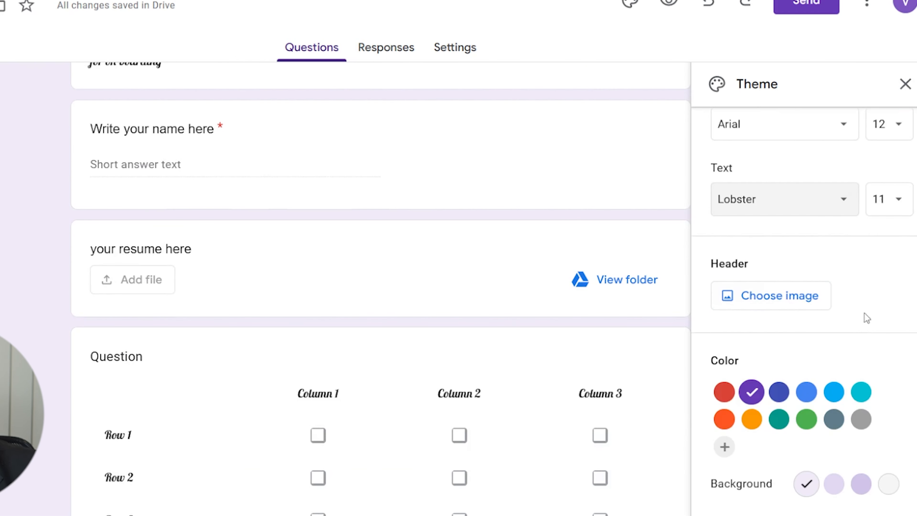
scroll(561, 271, up, 2)
click(783, 300)
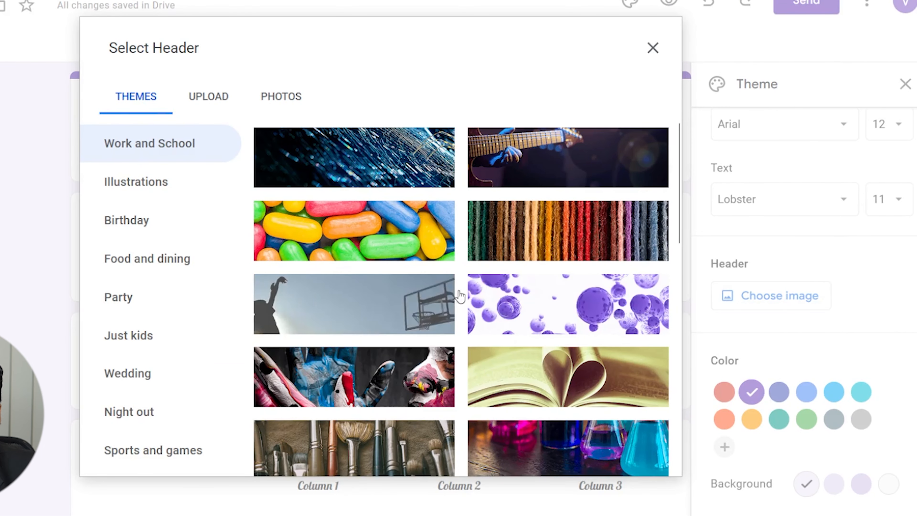
Insert the football-field goal-net image as the header, turning the theme gold #c7ac33.
scroll(569, 366, down, 5)
click(630, 240)
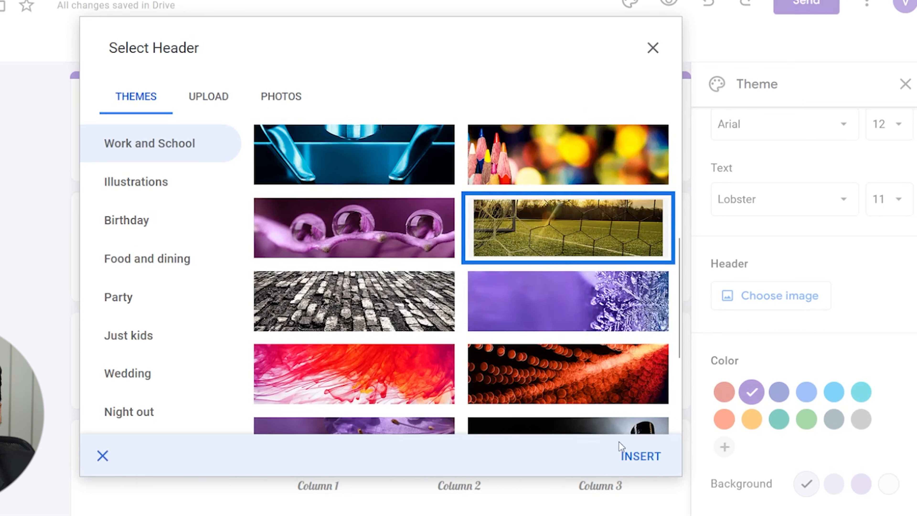
click(621, 457)
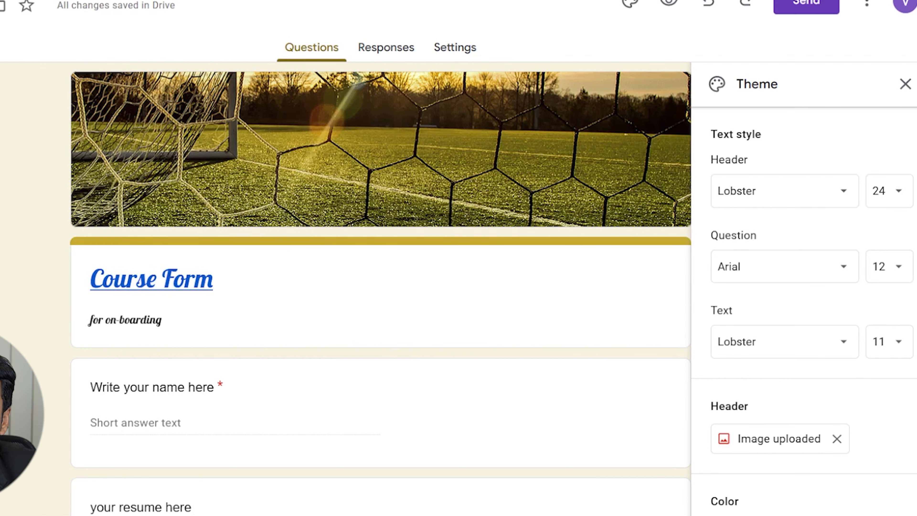
scroll(726, 252, down, 3)
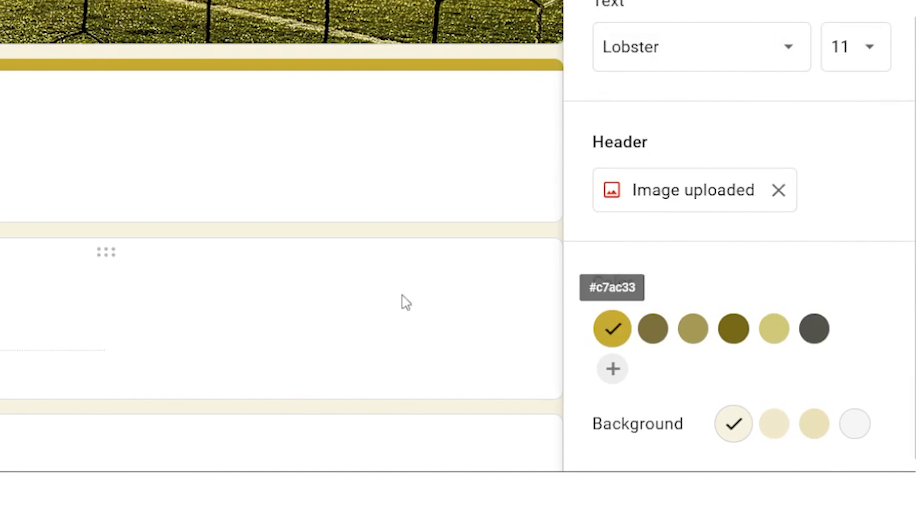
Set the theme colour to dark olive #776a19, discarding a trial custom red, and close the theme panel.
click(660, 329)
click(733, 328)
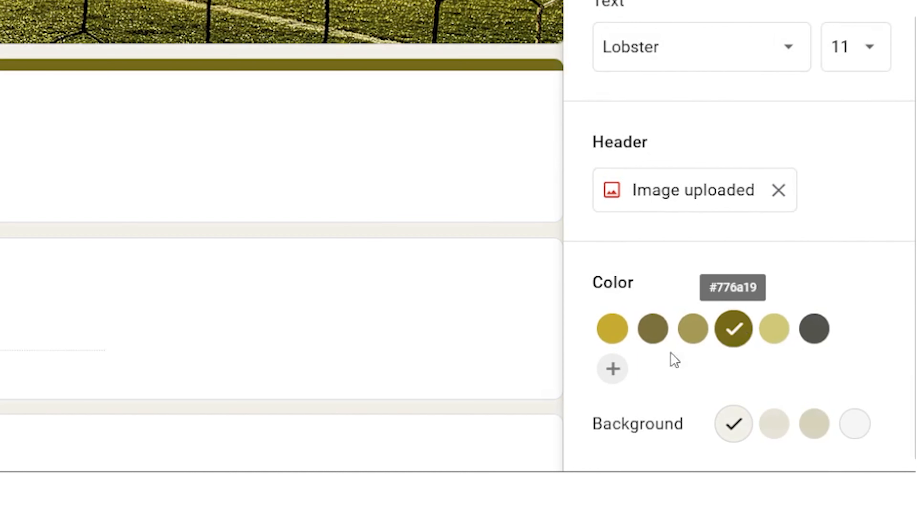
click(612, 368)
scroll(771, 381, down, 5)
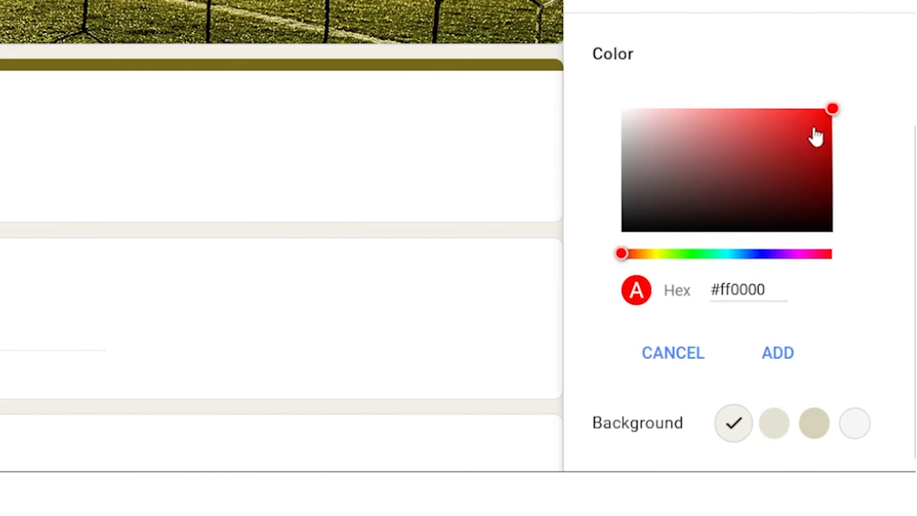
click(730, 163)
drag(747, 174, 810, 213)
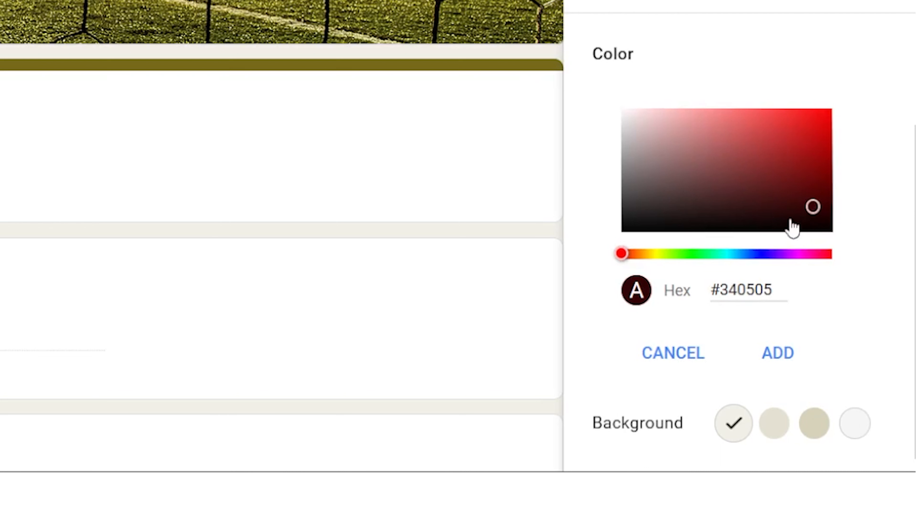
click(710, 363)
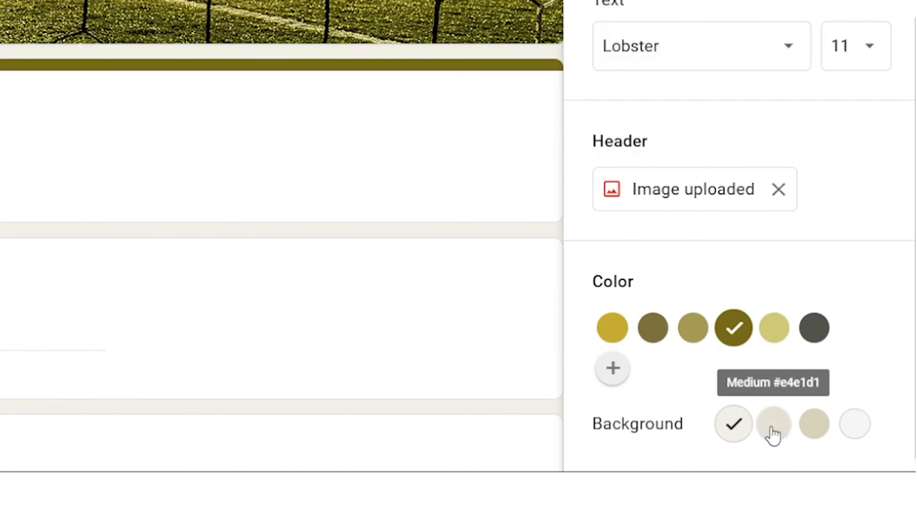
click(670, 74)
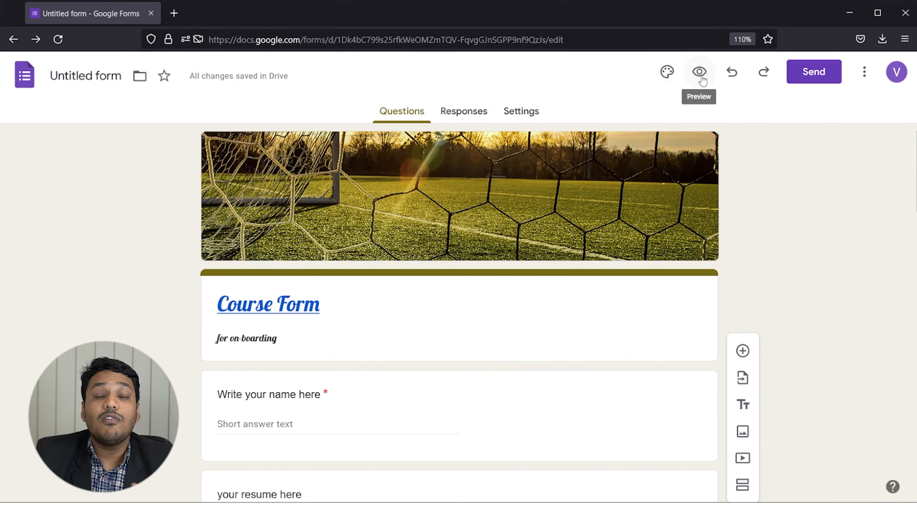
Preview the Course Form as a respondent, then close the preview tab.
click(700, 71)
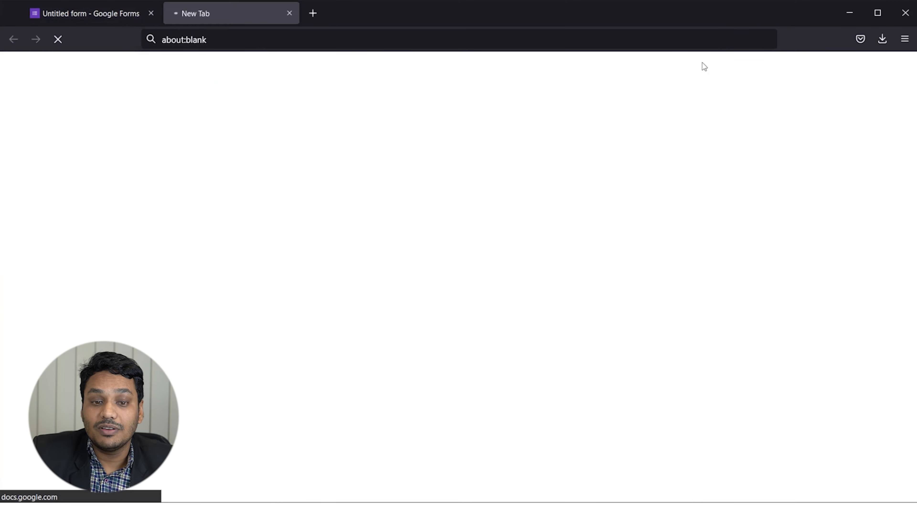
scroll(449, 301, down, 20)
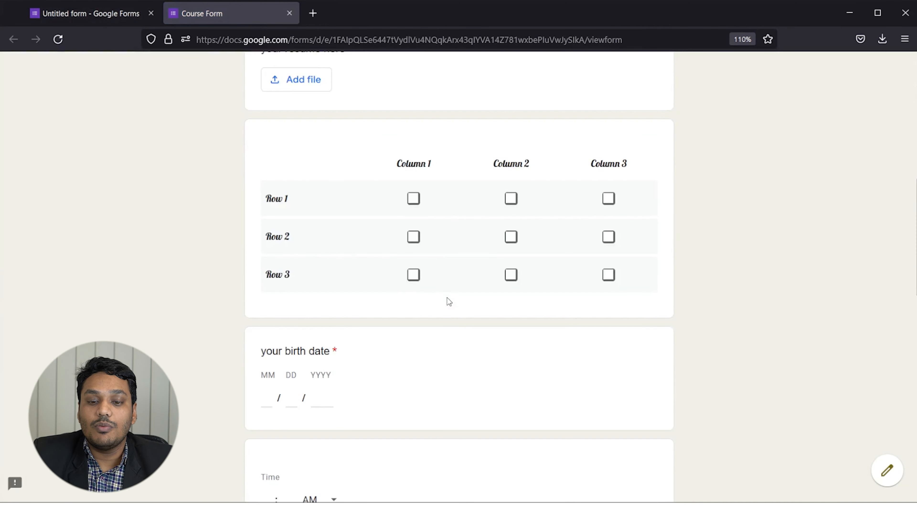
scroll(450, 324, up, 15)
scroll(466, 310, up, 15)
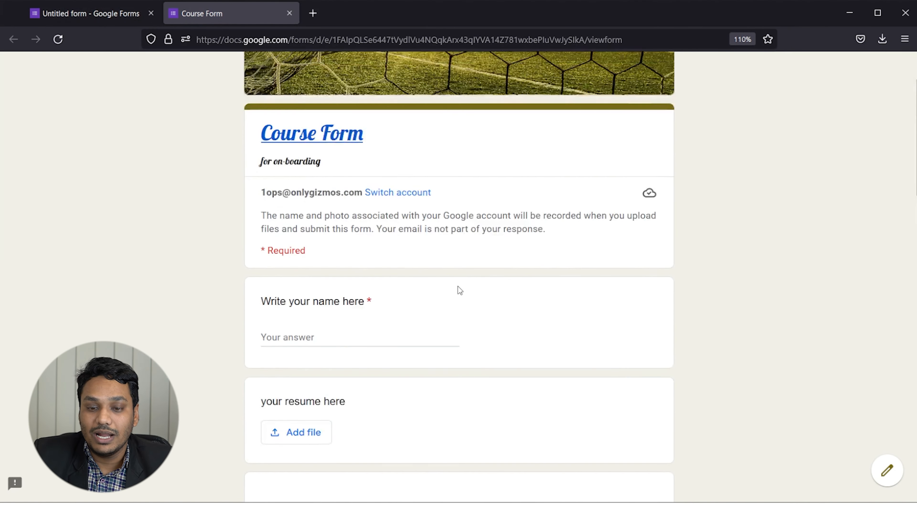
click(289, 13)
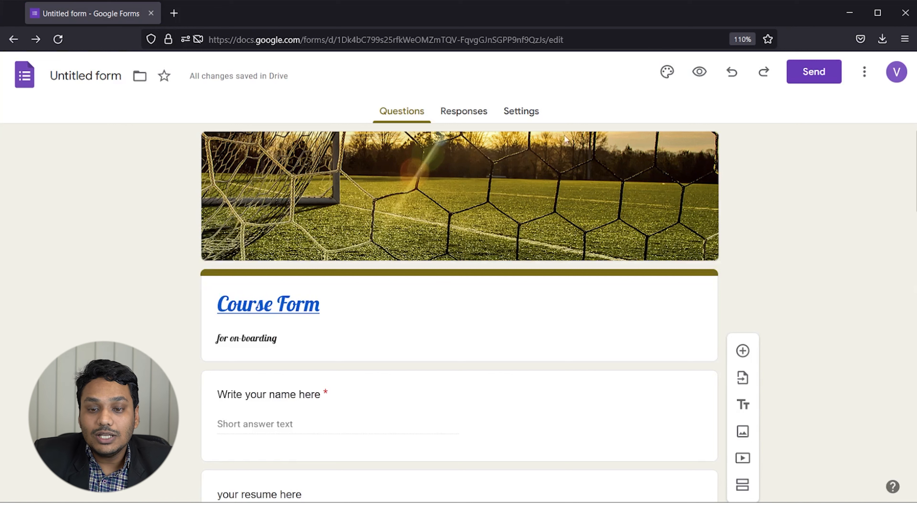
Undo and redo the last change, then switch on Make this a quiz in Settings.
click(733, 73)
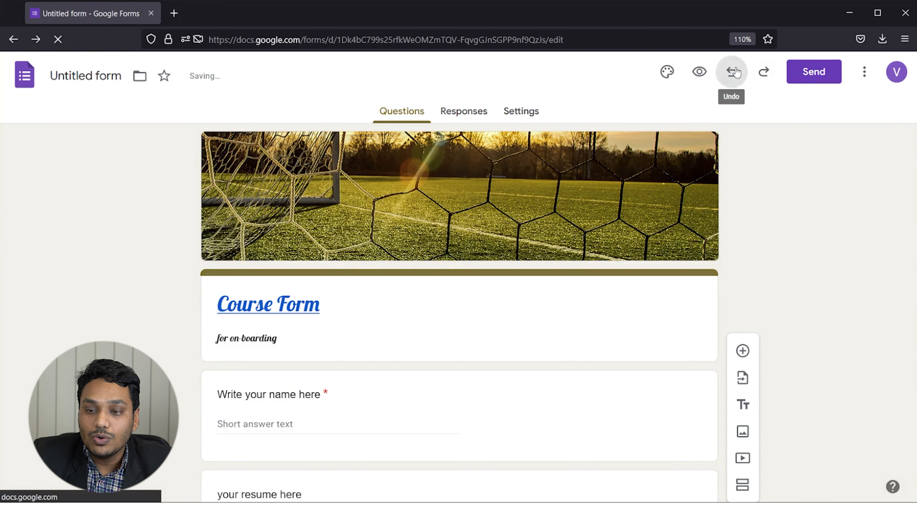
click(763, 73)
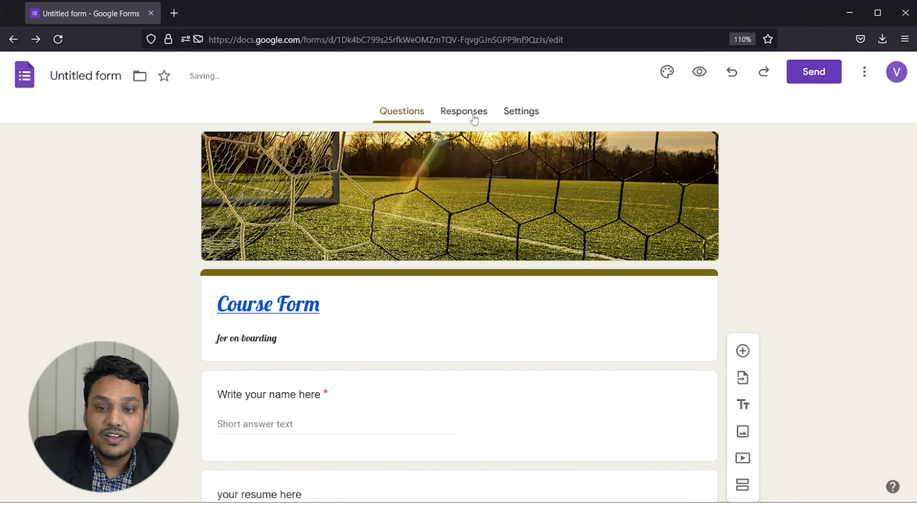
click(461, 114)
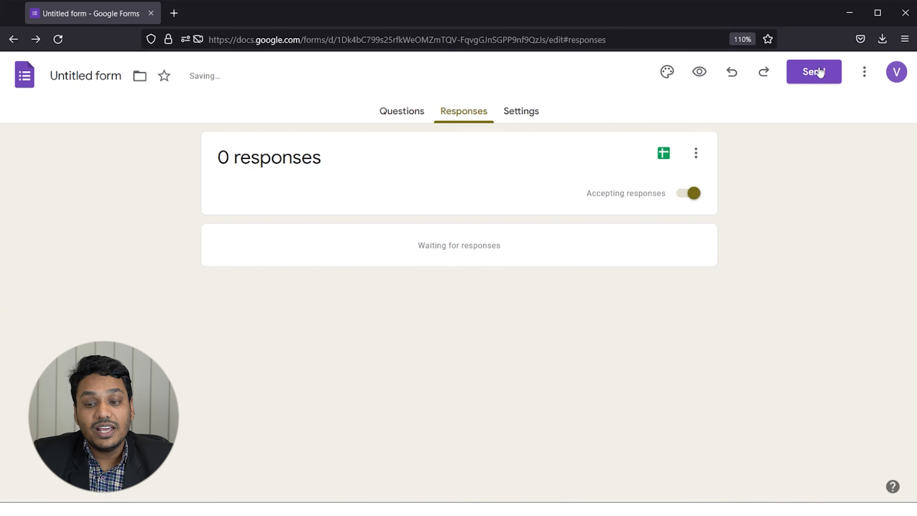
click(526, 118)
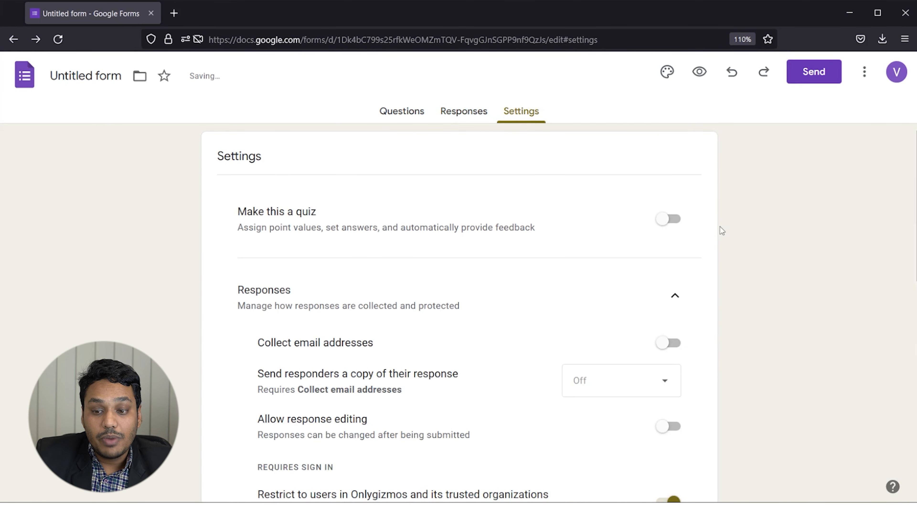
click(672, 228)
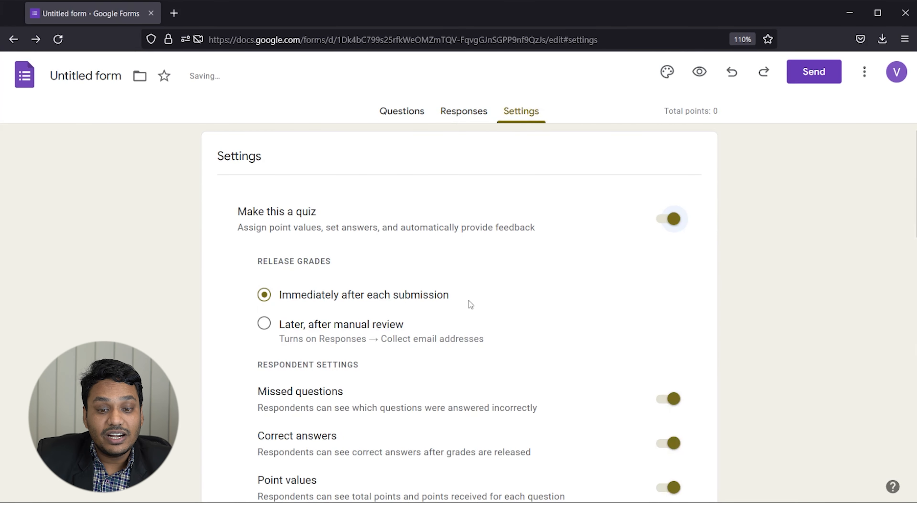
Set grades to release later after manual review, then switch quiz mode back off.
scroll(468, 300, down, 2)
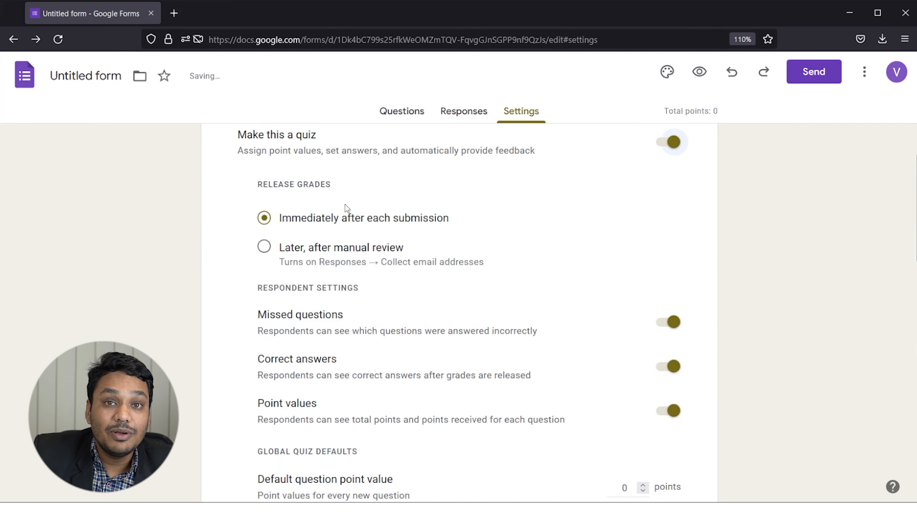
click(277, 250)
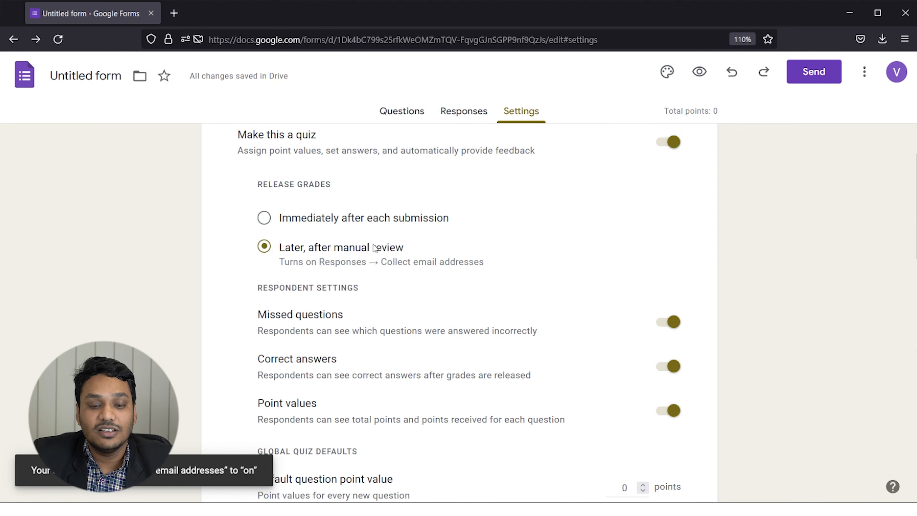
scroll(315, 297, down, 6)
scroll(341, 202, up, 2)
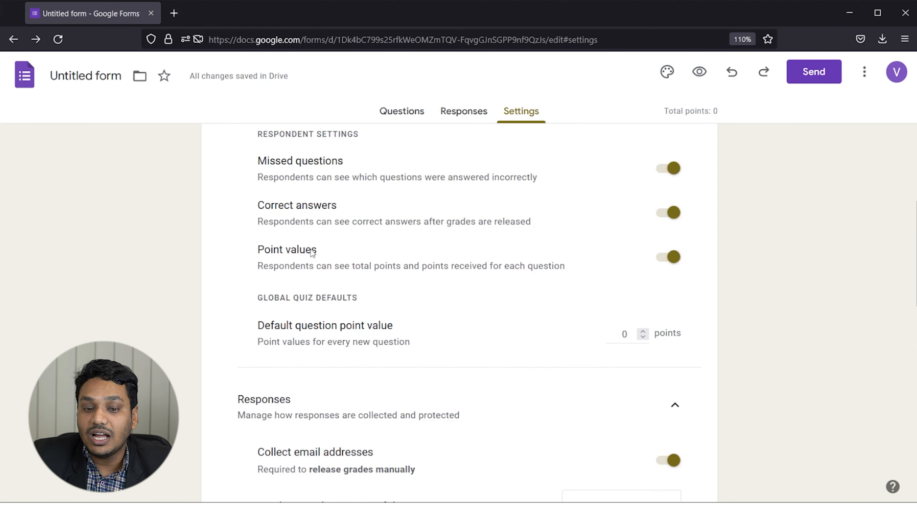
scroll(363, 270, up, 5)
click(667, 218)
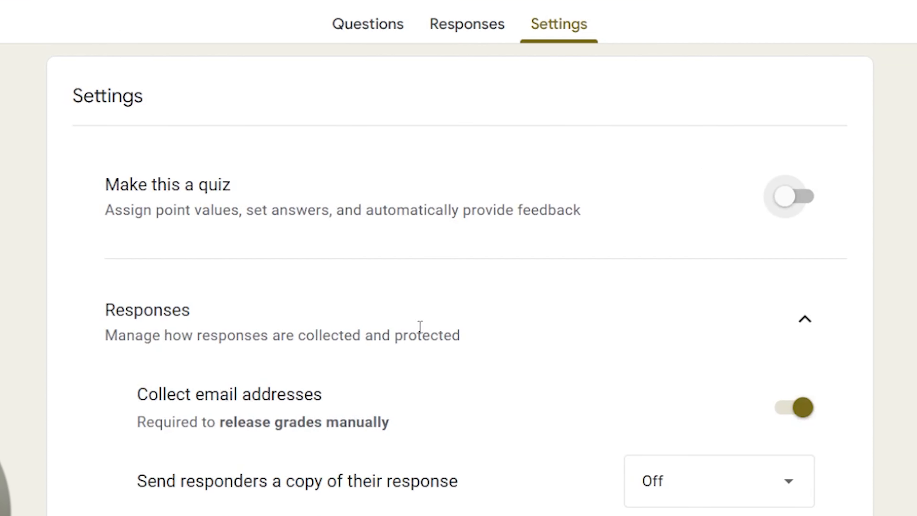
scroll(433, 301, down, 1)
scroll(418, 328, down, 2)
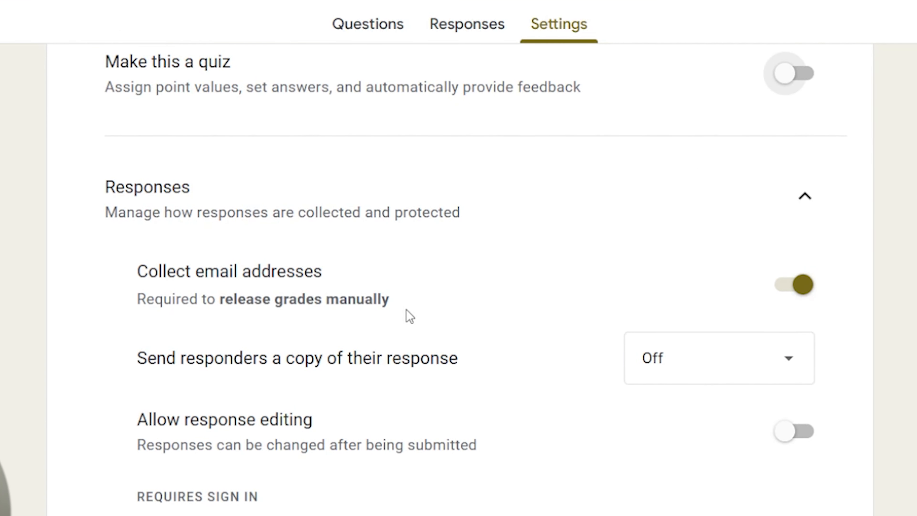
drag(156, 299, 327, 326)
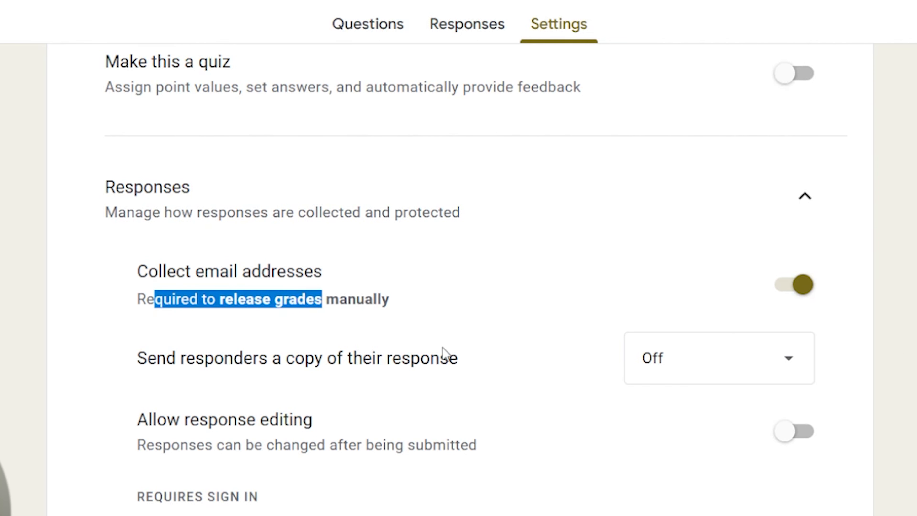
click(485, 311)
scroll(469, 305, down, 5)
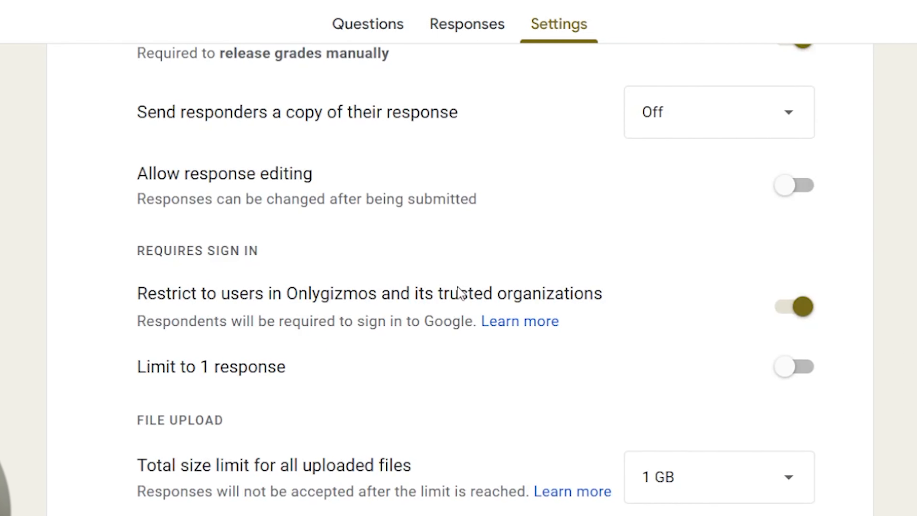
drag(166, 112, 429, 113)
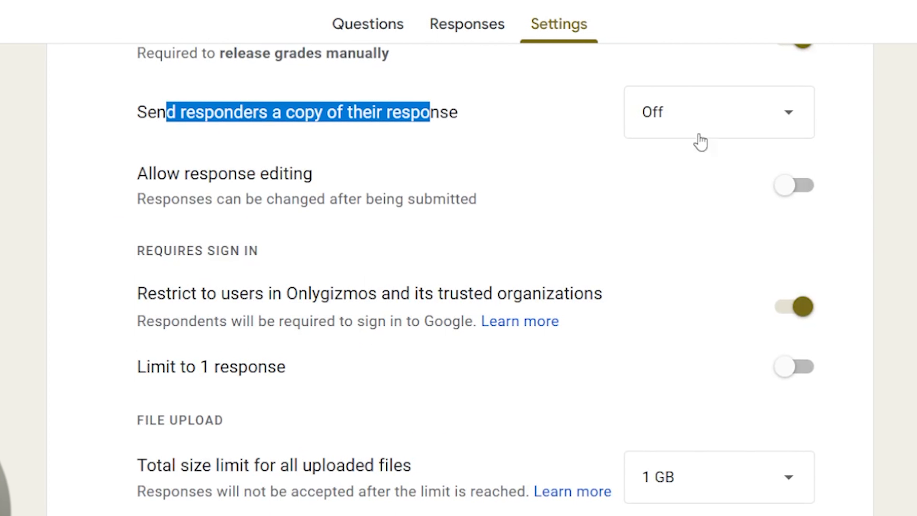
click(688, 127)
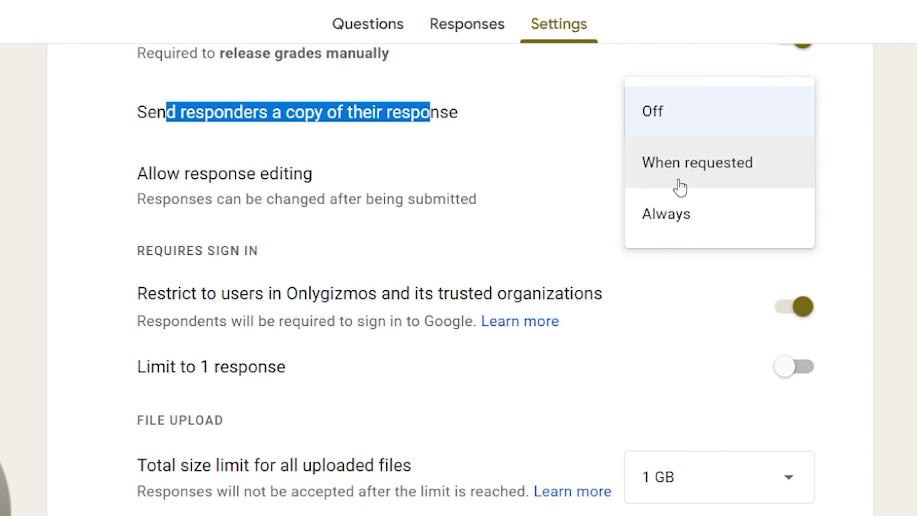
click(692, 168)
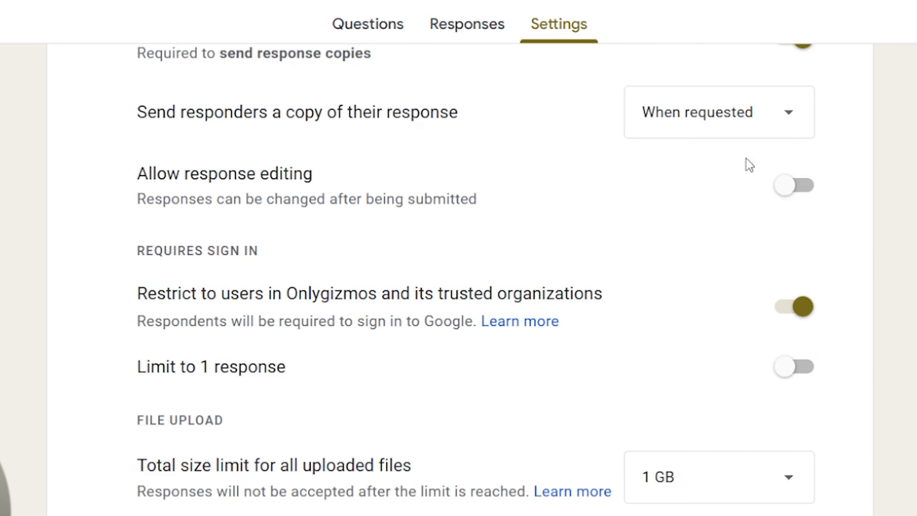
click(759, 127)
click(671, 81)
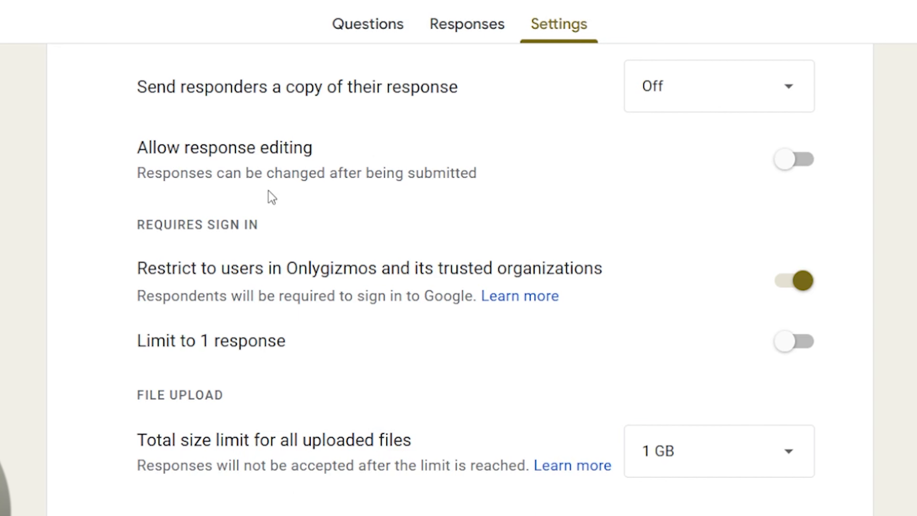
scroll(270, 205, down, 3)
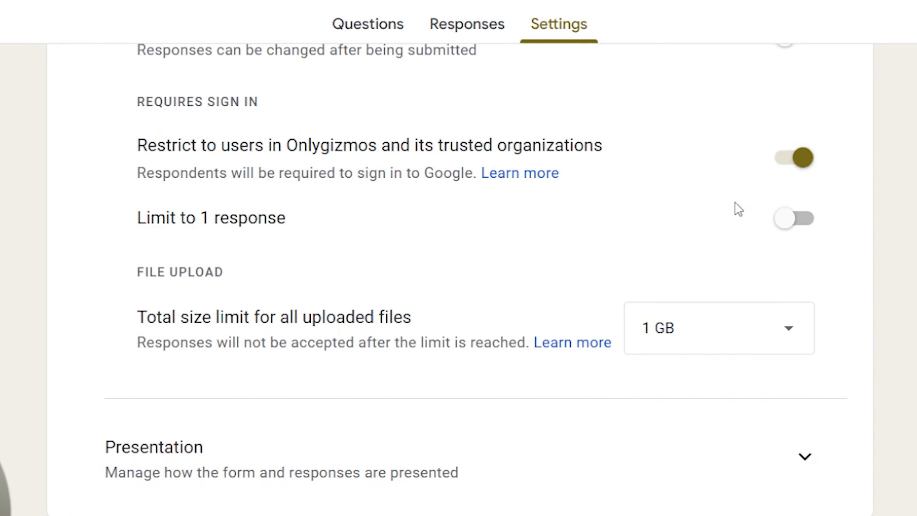
click(795, 162)
click(784, 156)
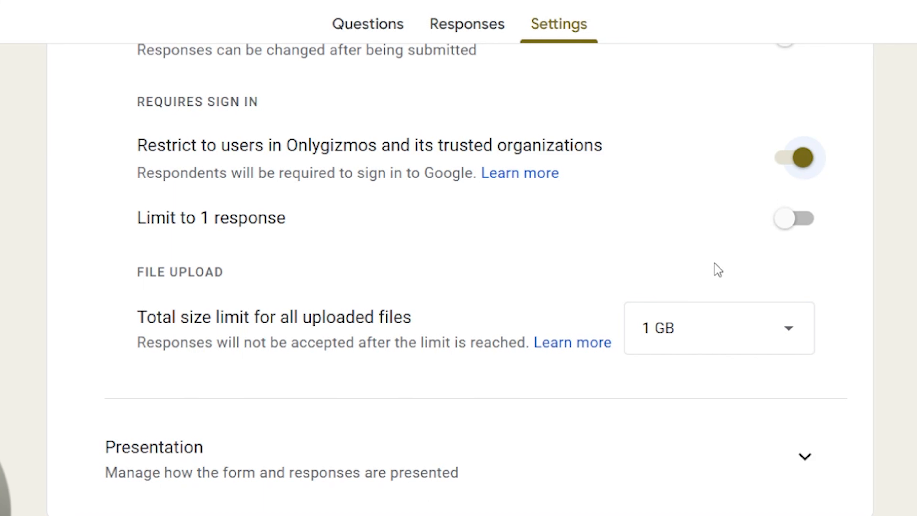
click(802, 236)
click(786, 235)
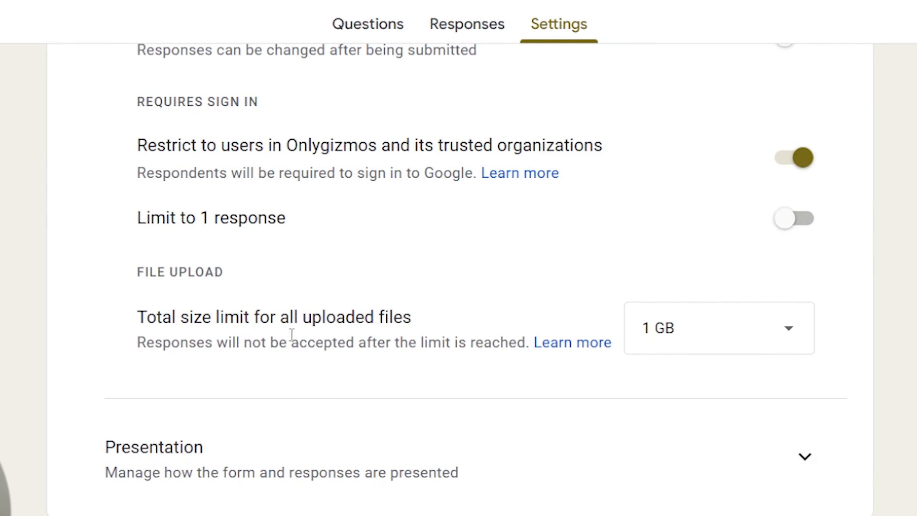
click(679, 342)
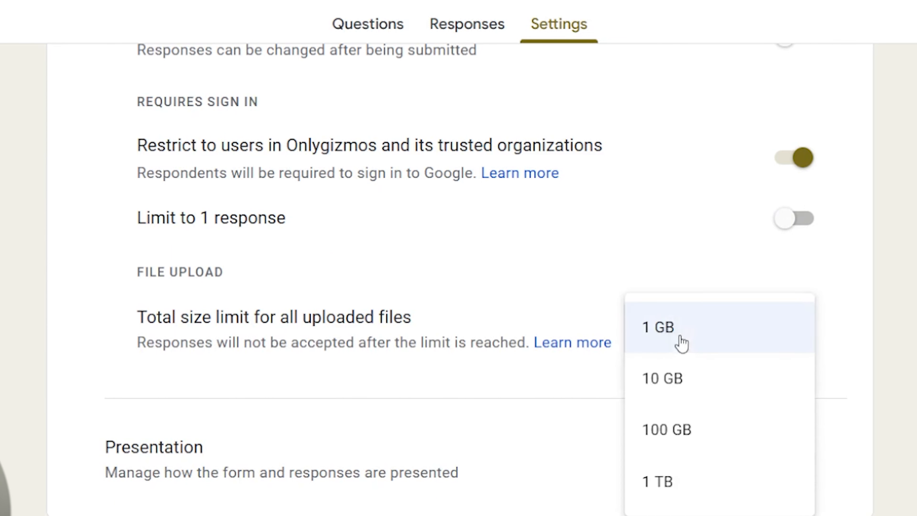
click(645, 264)
scroll(481, 377, down, 5)
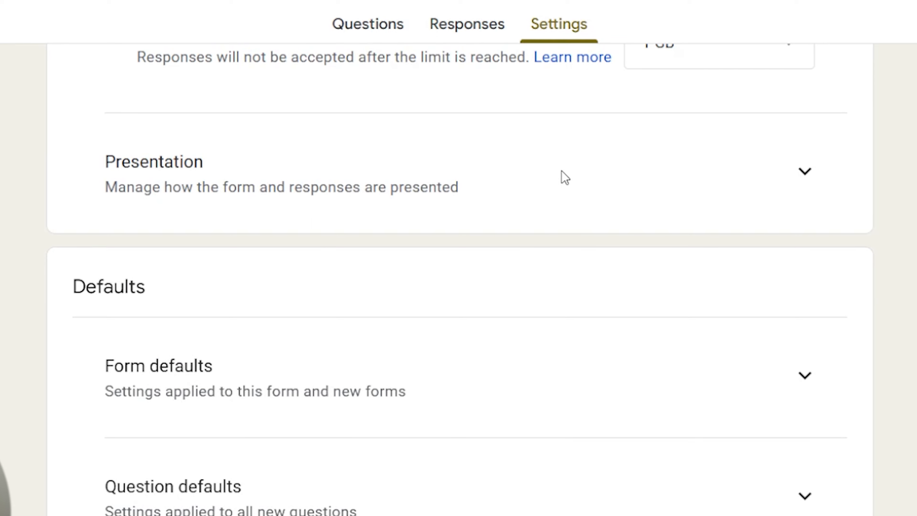
Switch on 'Collect email addresses by default' under Form defaults, then expand Question defaults.
click(792, 182)
scroll(338, 307, down, 1)
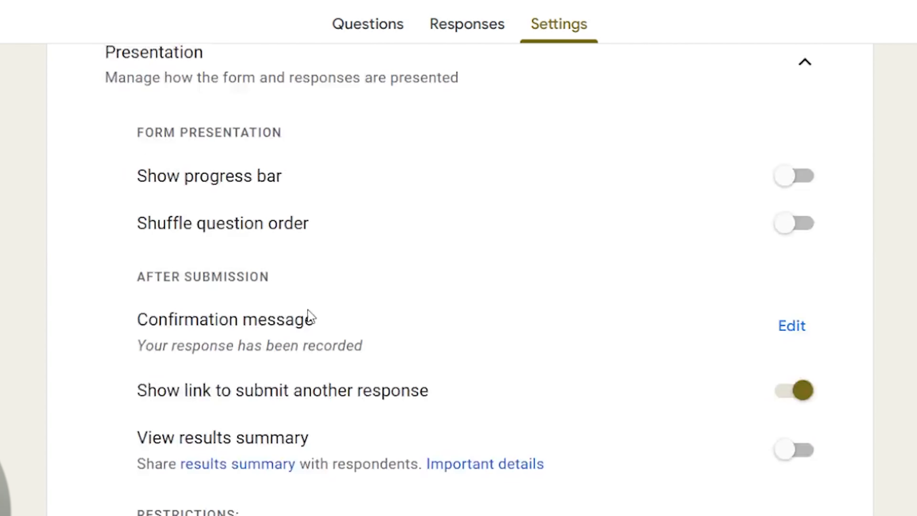
scroll(311, 318, down, 5)
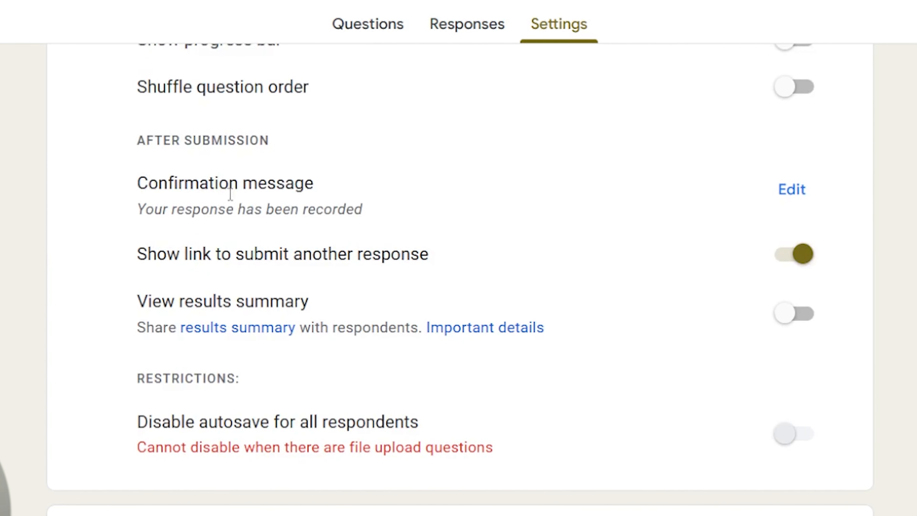
scroll(305, 289, down, 7)
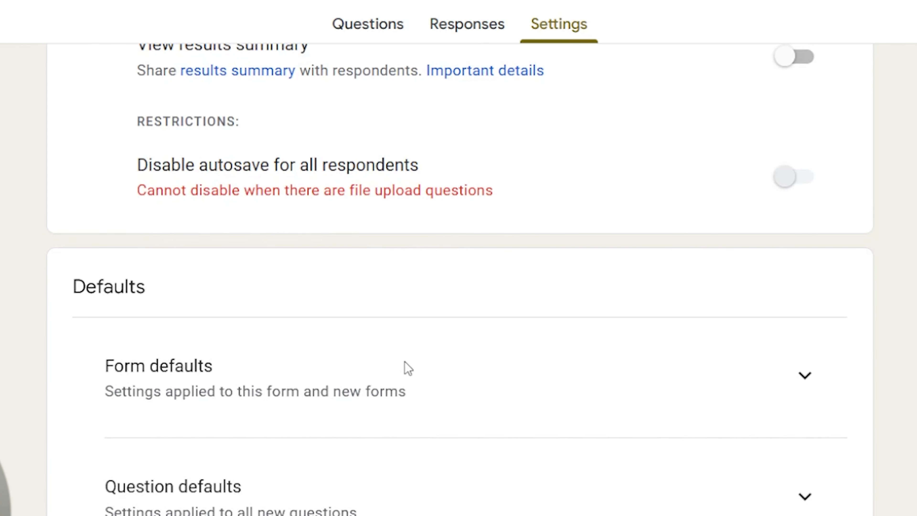
click(806, 378)
scroll(416, 382, down, 2)
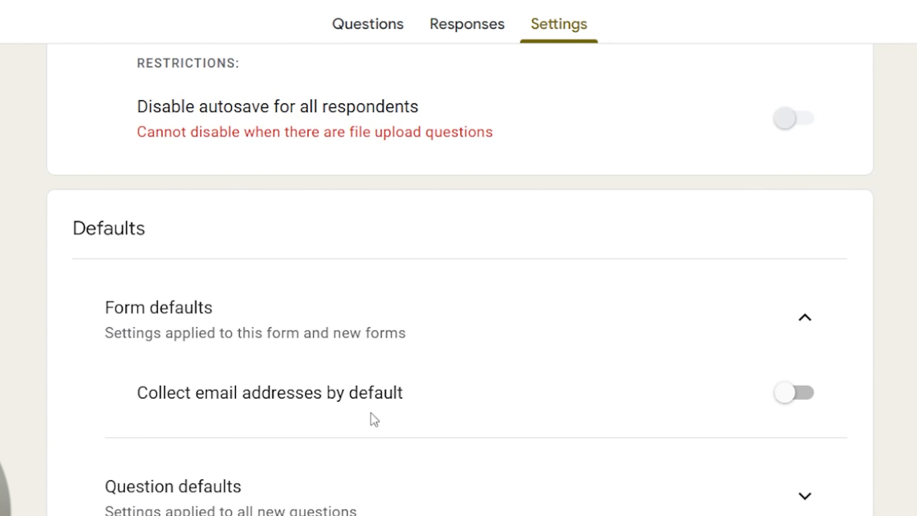
click(794, 393)
click(791, 500)
scroll(546, 442, down, 2)
scroll(546, 442, down, 1)
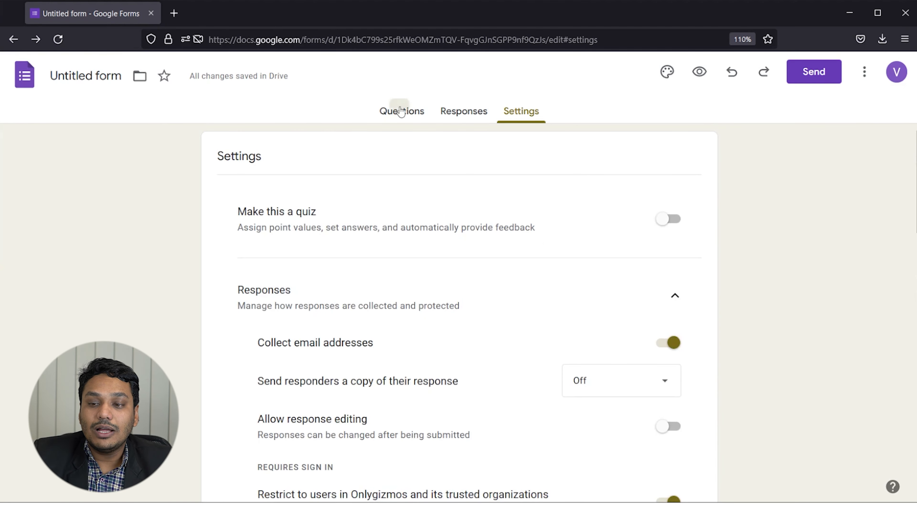
Email the Course Form invitation to a chosen contact, then reopen the Send form dialog.
click(400, 112)
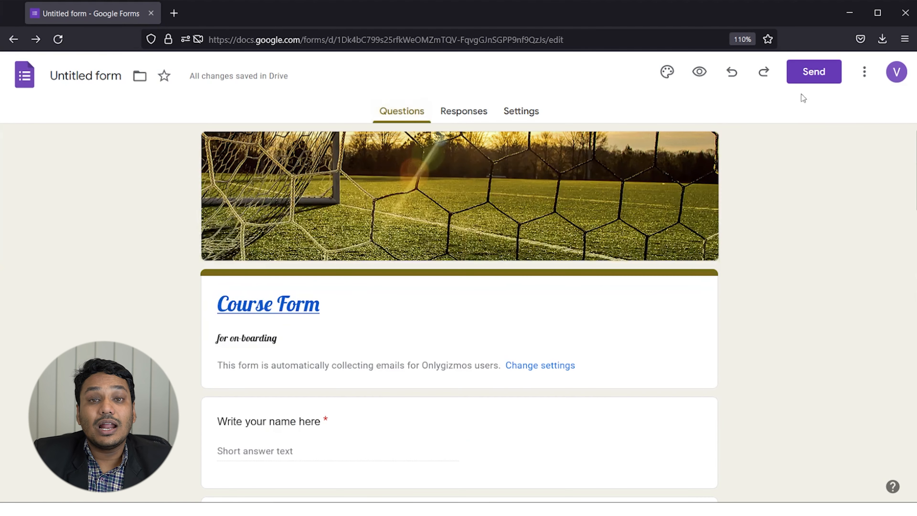
click(820, 75)
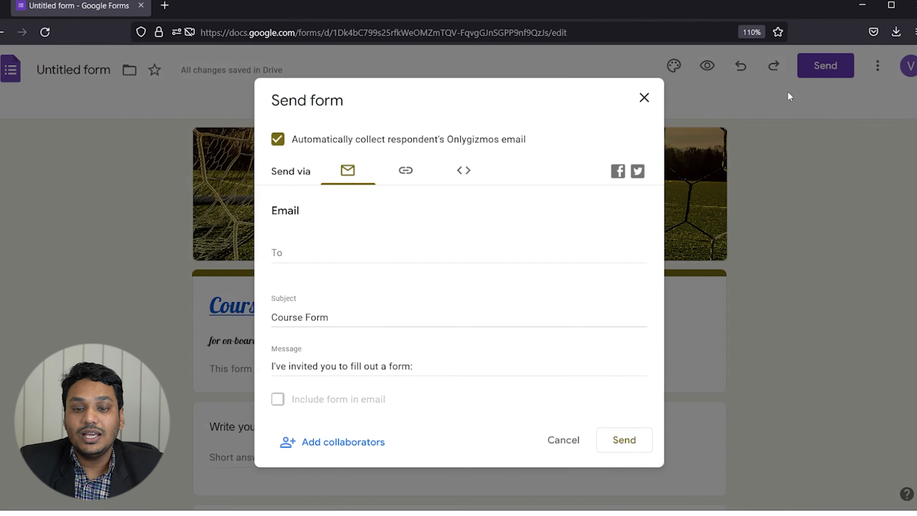
click(304, 240)
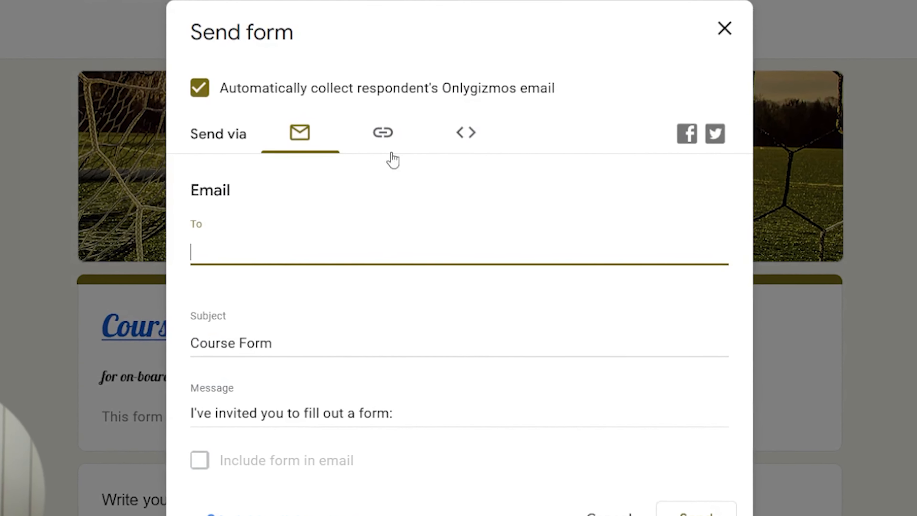
text(bha)
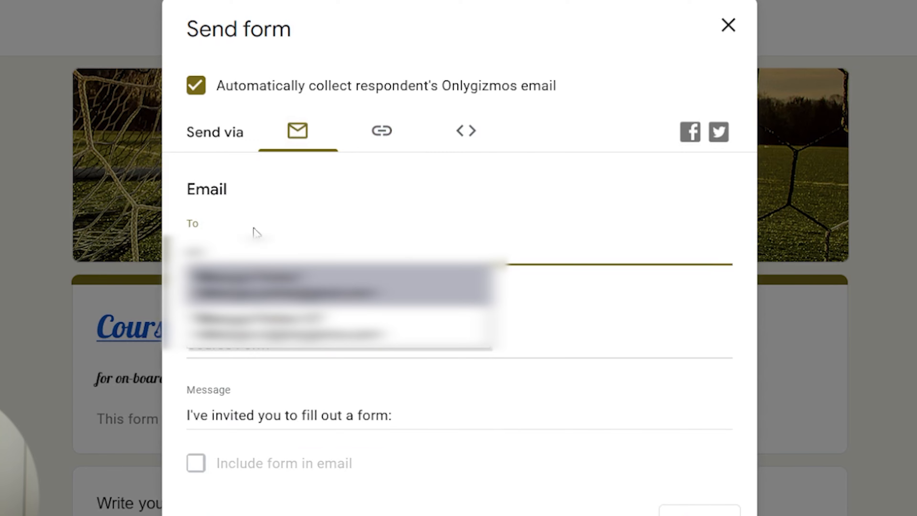
key(Return)
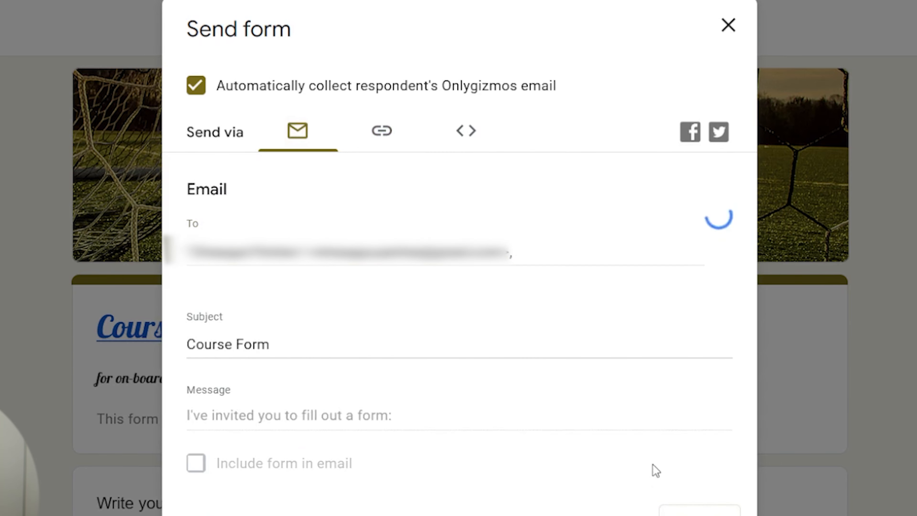
click(706, 319)
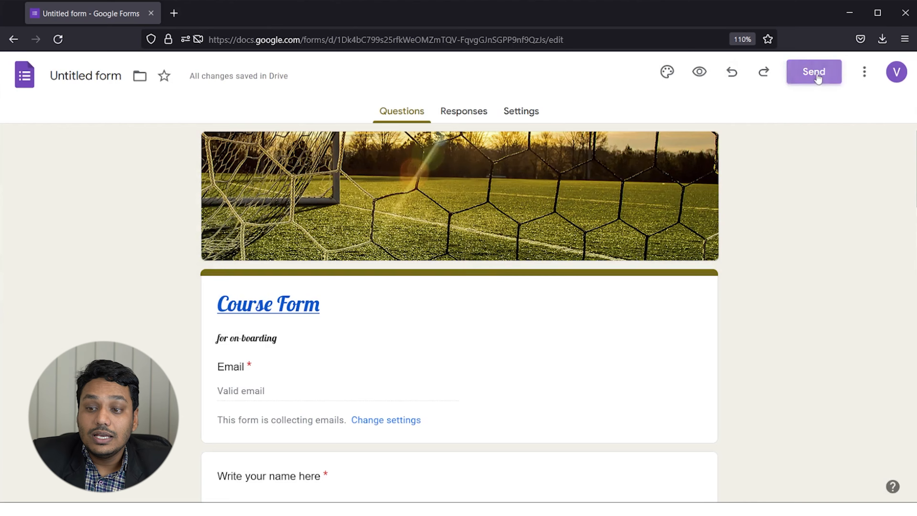
click(817, 78)
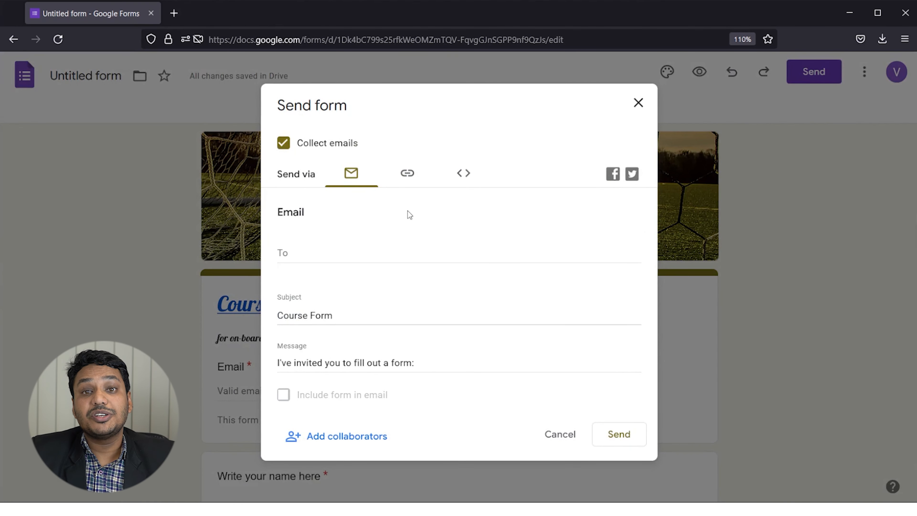
Copy the form's shareable link, check the embed option, and close the Send form dialog.
click(407, 174)
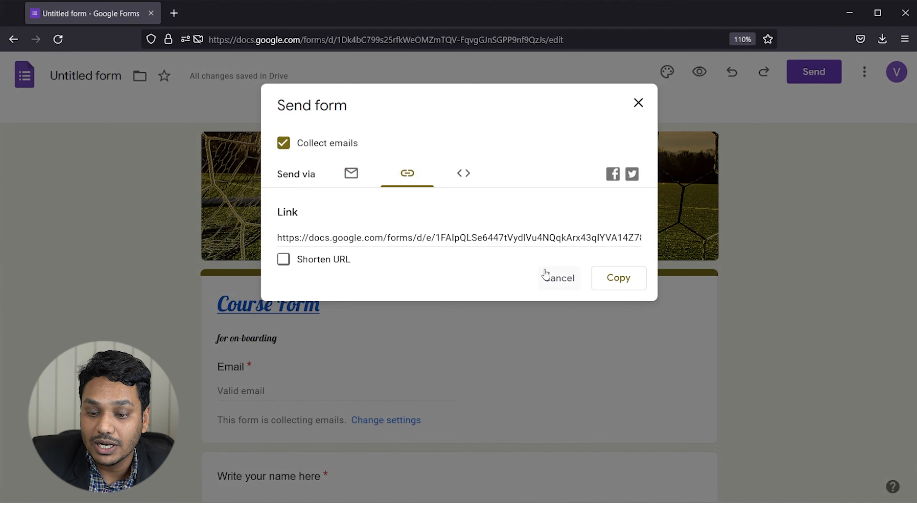
click(630, 269)
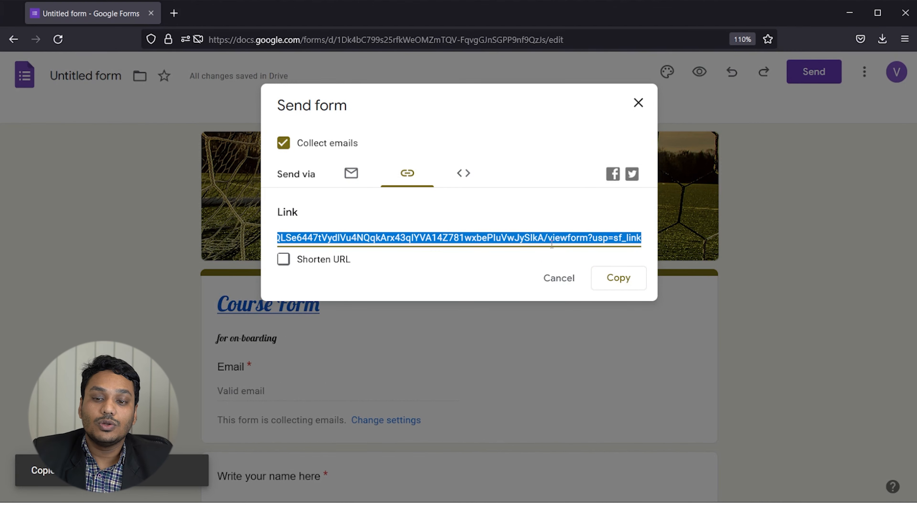
click(547, 195)
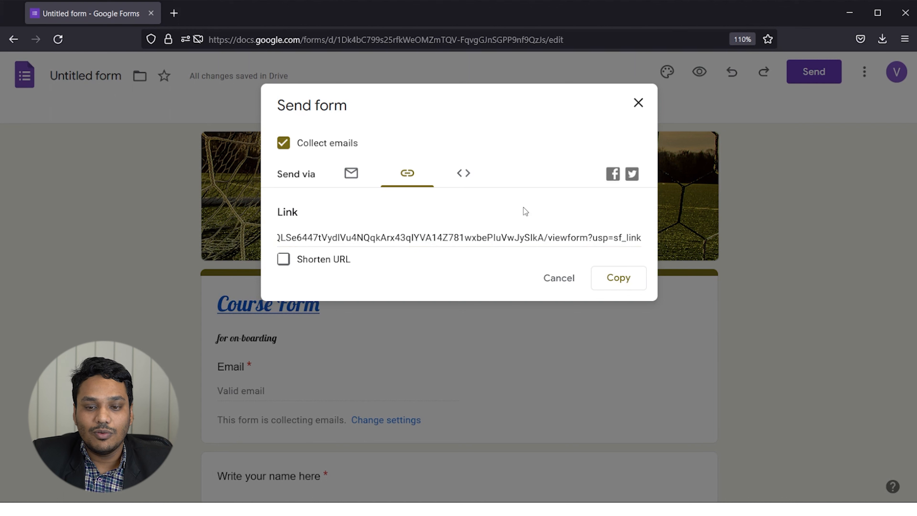
click(464, 173)
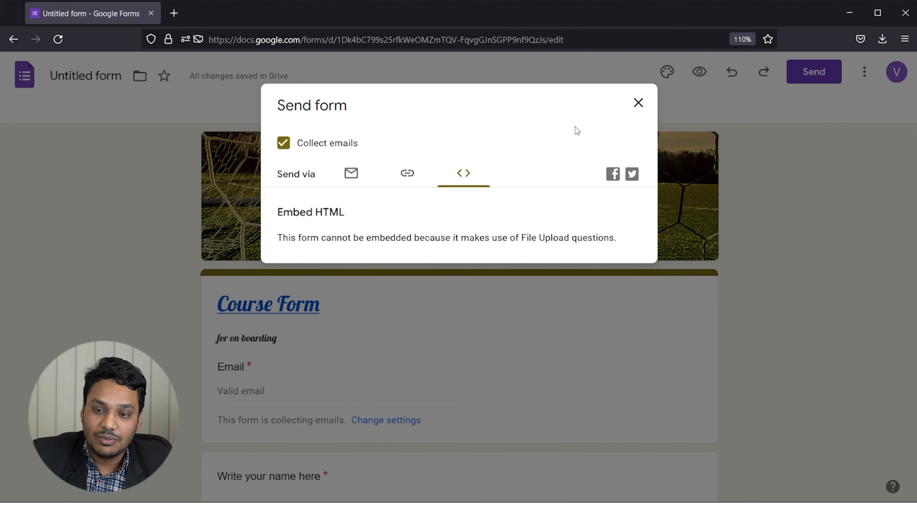
click(636, 106)
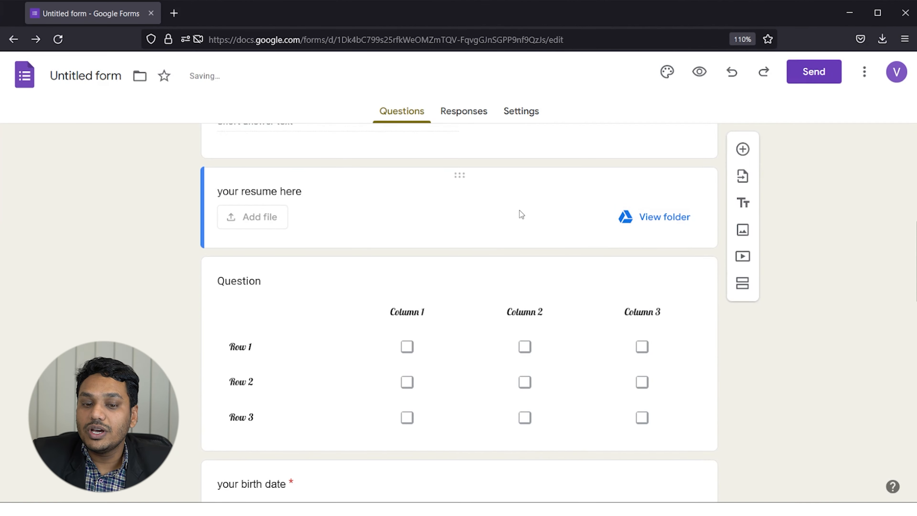
Delete the 'your resume here' file-upload question from the Course Form.
click(520, 207)
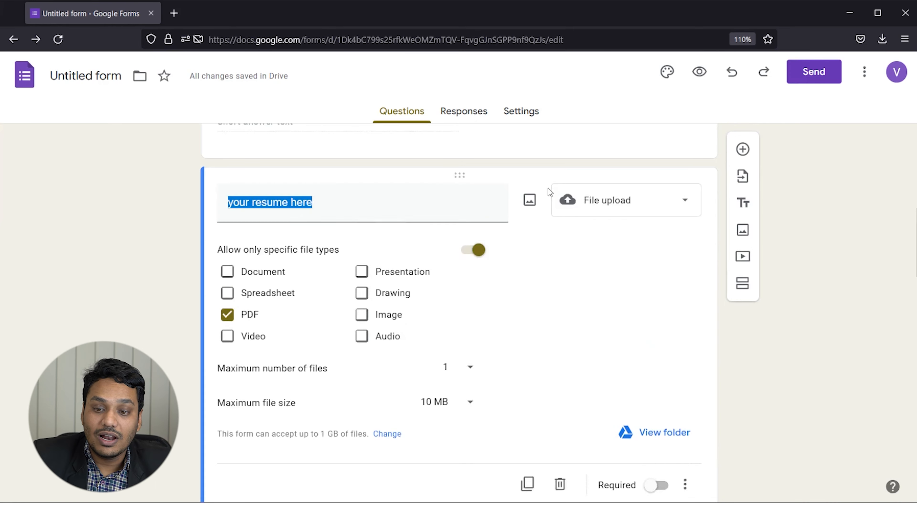
scroll(593, 326, down, 5)
scroll(624, 294, up, 4)
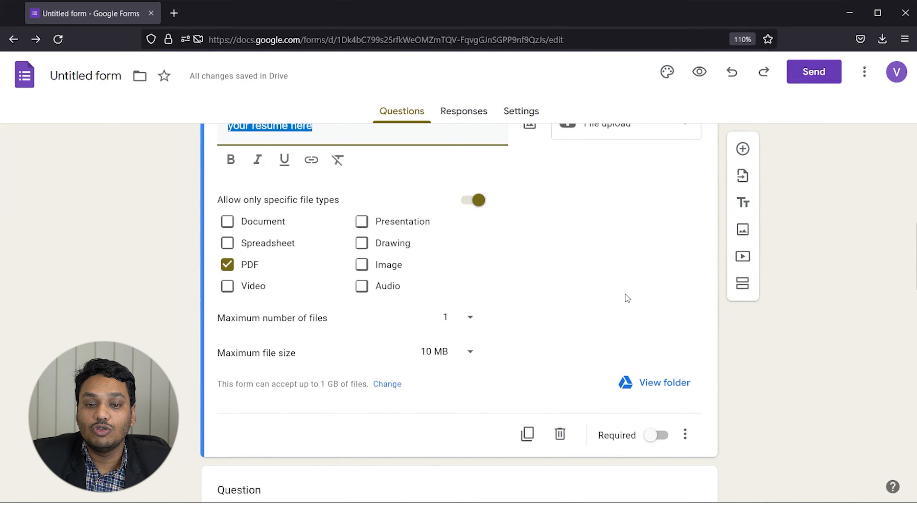
scroll(626, 296, down, 2)
click(559, 359)
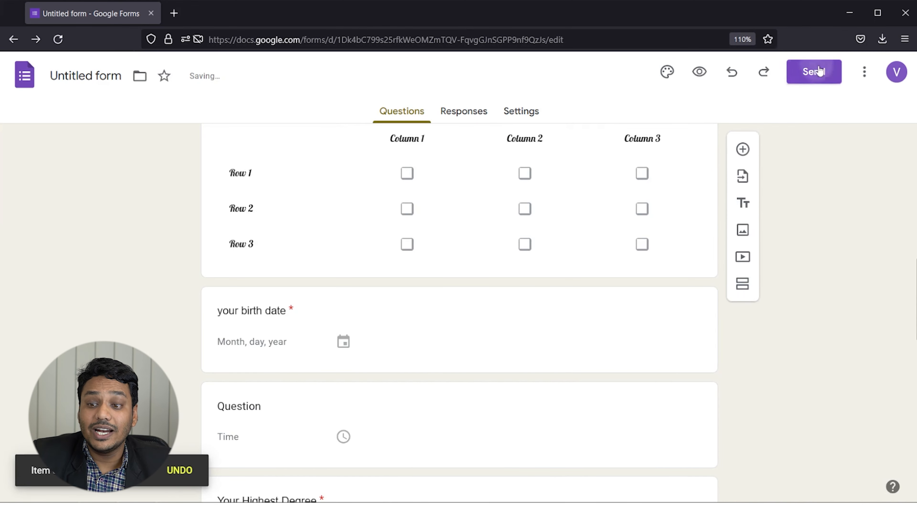
click(815, 72)
View Course Form's 640 × 2045 px embed iframe code, then close the Send dialog.
click(473, 181)
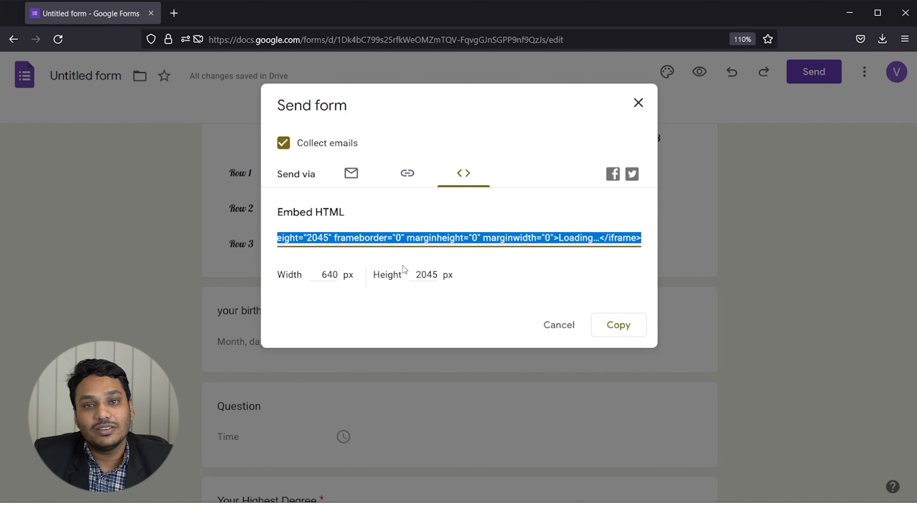
click(887, 106)
click(864, 72)
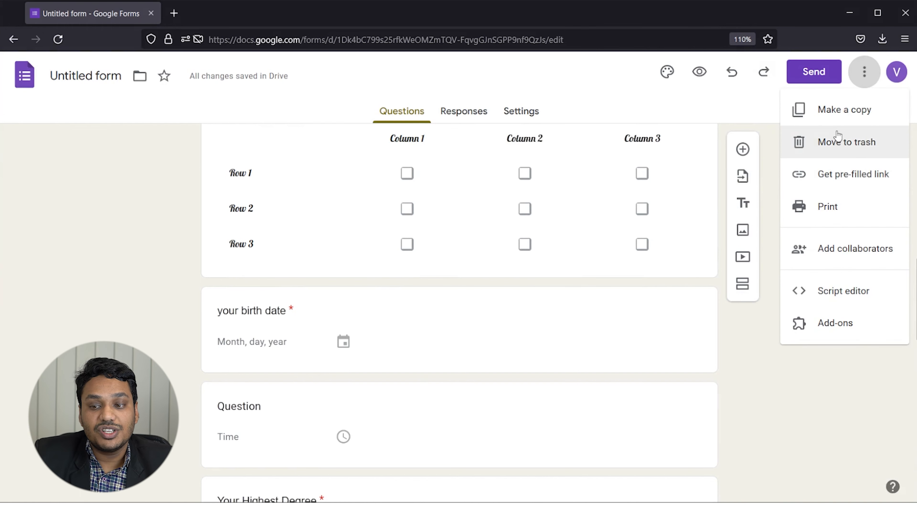
Dismiss the More options menu in the form editor.
click(837, 432)
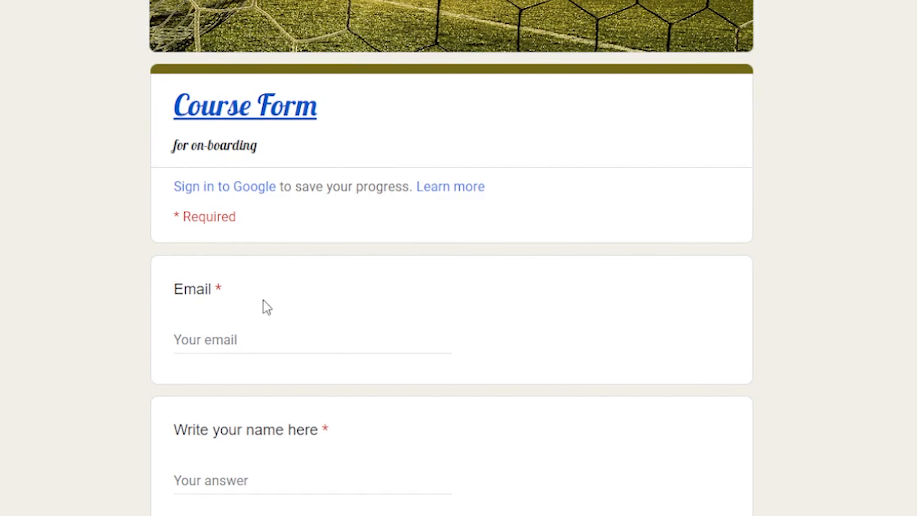
Enter a test e-mail address and the respondent's name.
scroll(246, 278, down, 1)
click(203, 228)
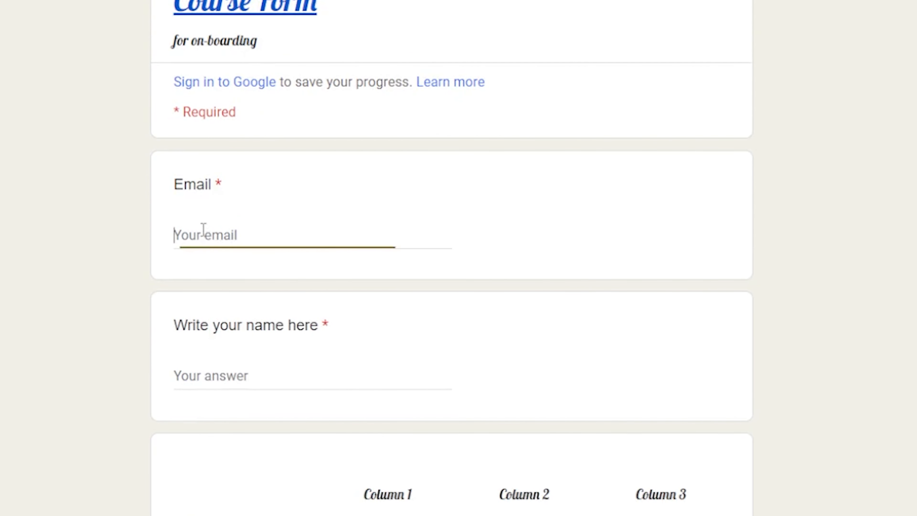
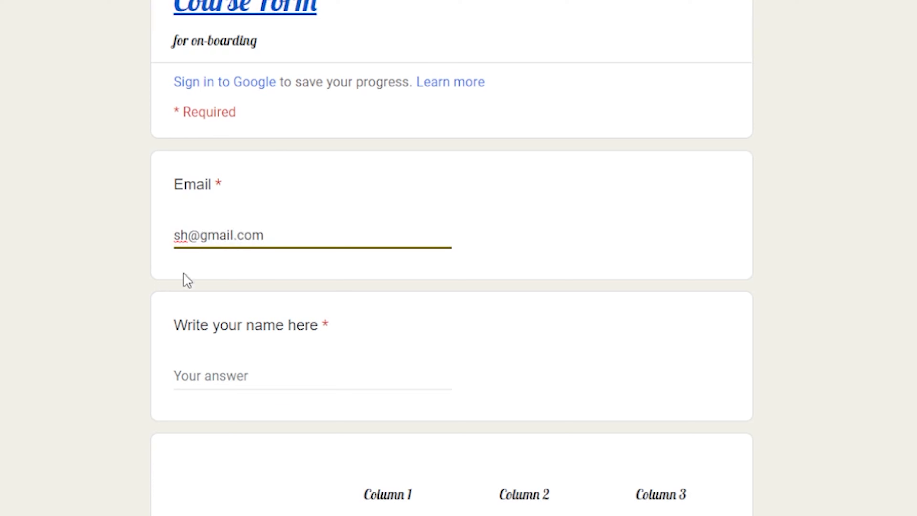
click(224, 371)
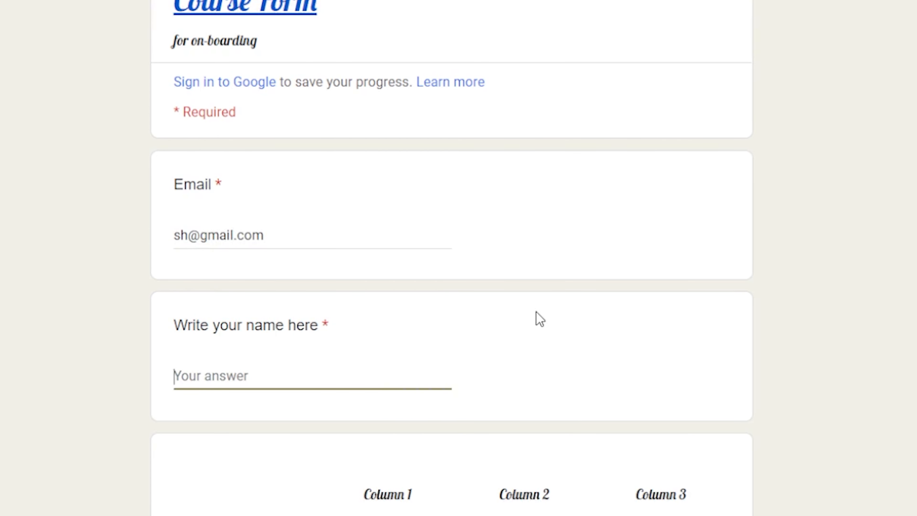
text(Shrangar)
scroll(497, 486, down, 5)
click(361, 368)
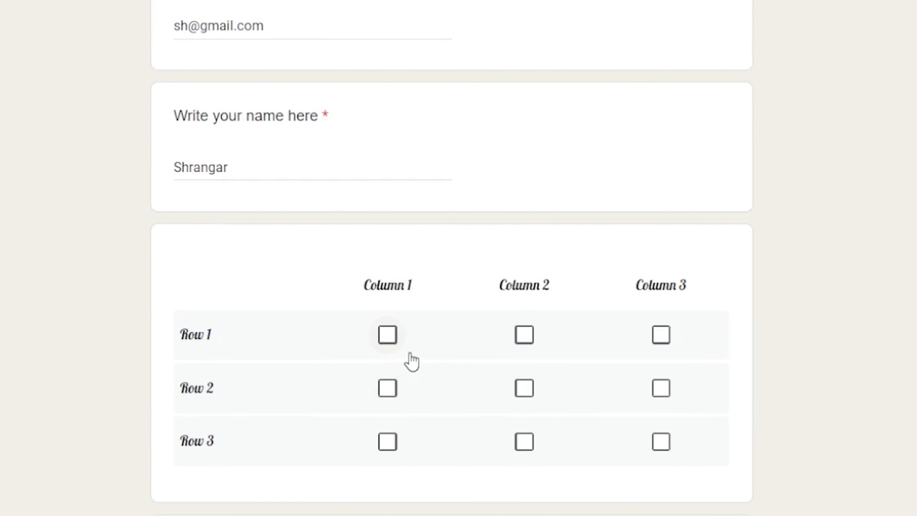
Tick the grid: Row 1 columns 1–3, Row 2 columns 1 and 3, Row 3 columns 1 and 2.
click(395, 337)
click(524, 388)
click(660, 337)
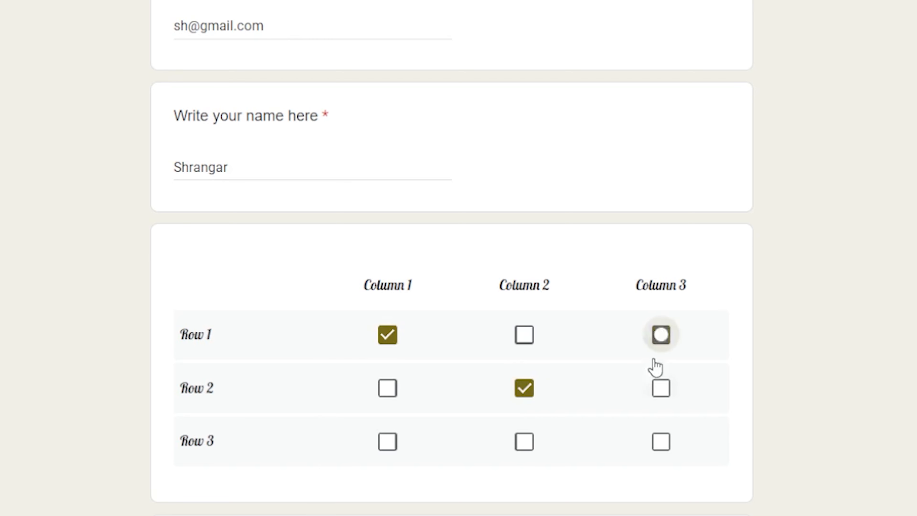
click(661, 441)
click(524, 334)
click(387, 388)
click(386, 447)
click(524, 441)
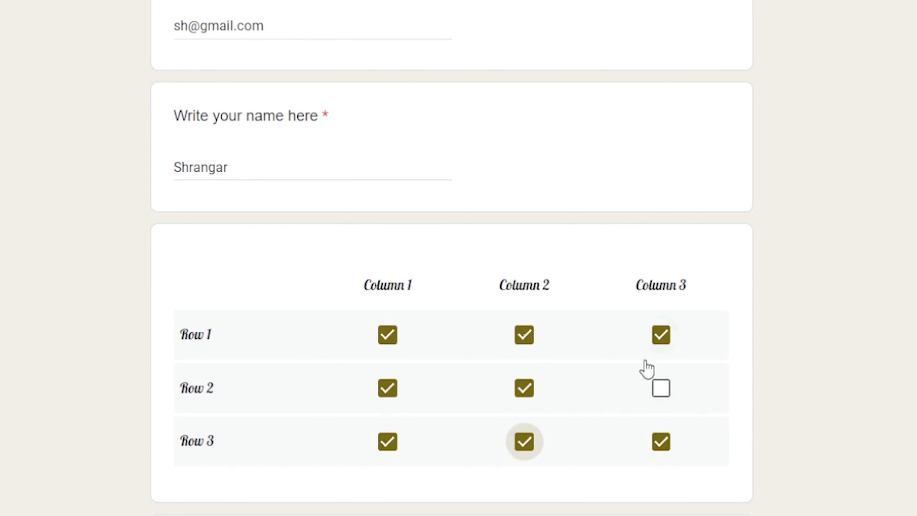
click(661, 392)
click(660, 441)
click(524, 388)
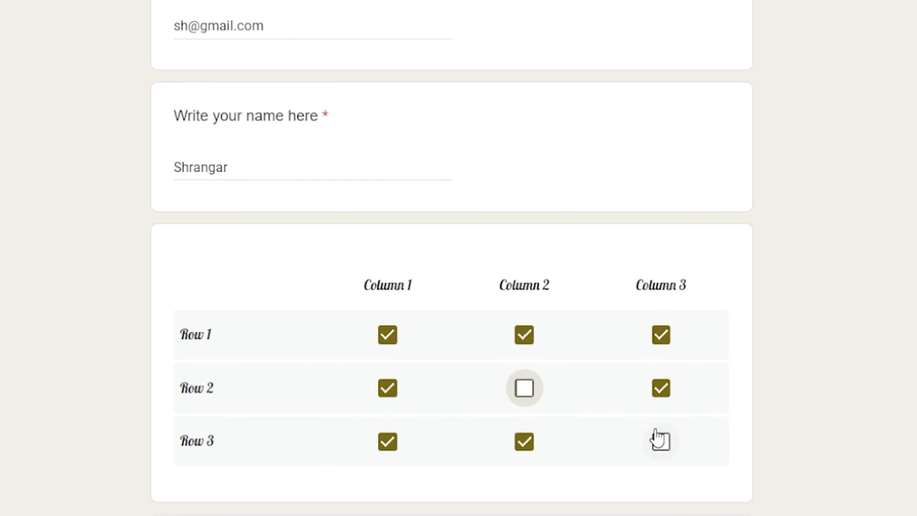
Pick 3 August 2022 as the birth date.
scroll(657, 448, down, 3)
scroll(650, 452, down, 4)
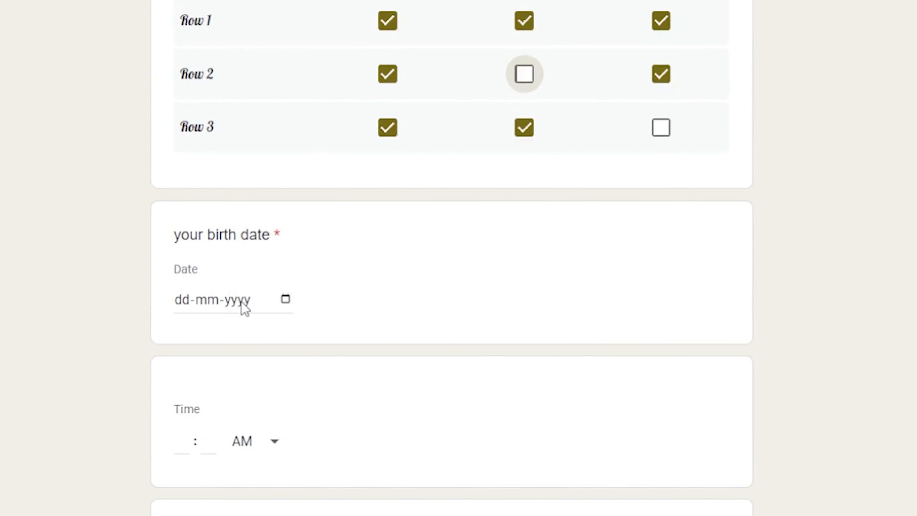
click(286, 299)
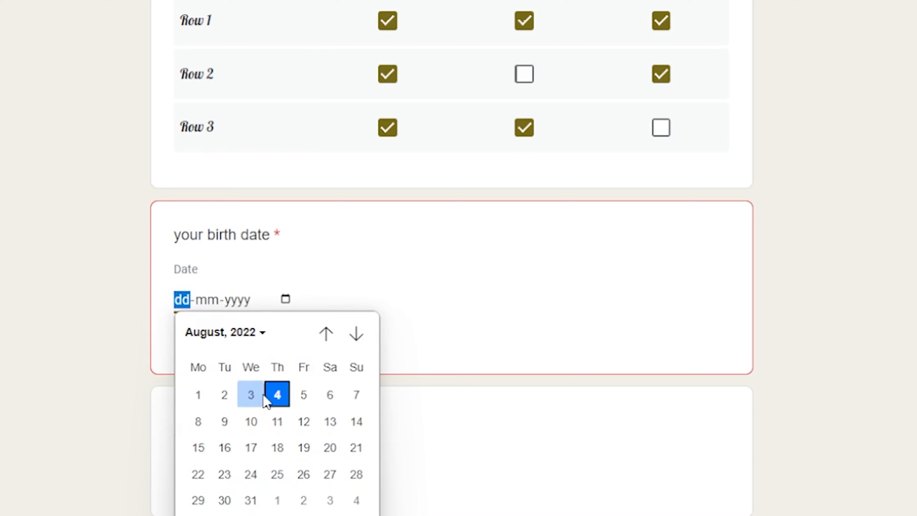
click(265, 400)
Enter 07:00 AM as the time and choose UG as highest degree.
scroll(350, 407, down, 5)
click(270, 240)
click(252, 239)
drag(173, 213, 193, 242)
click(190, 235)
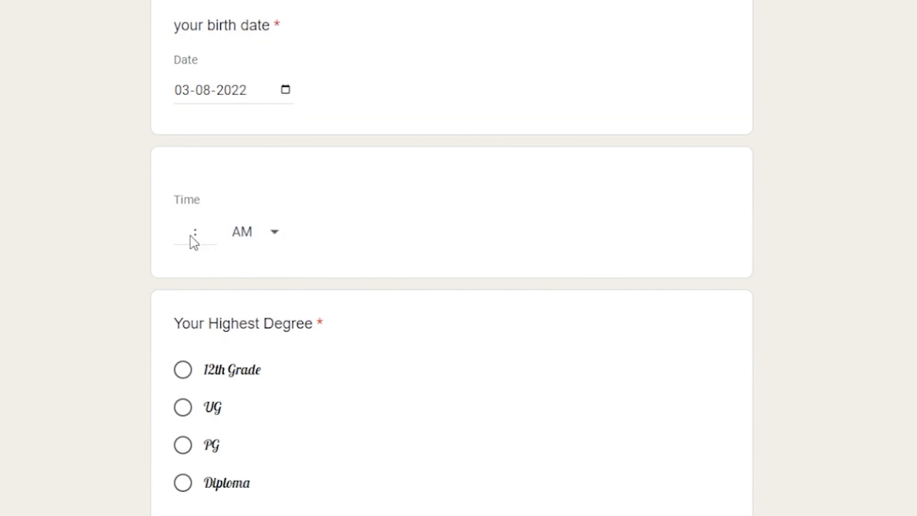
click(224, 240)
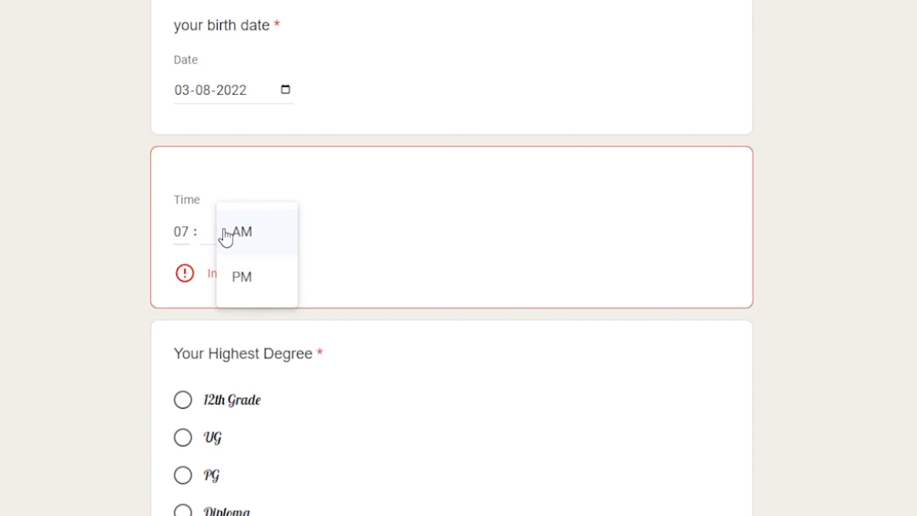
click(206, 248)
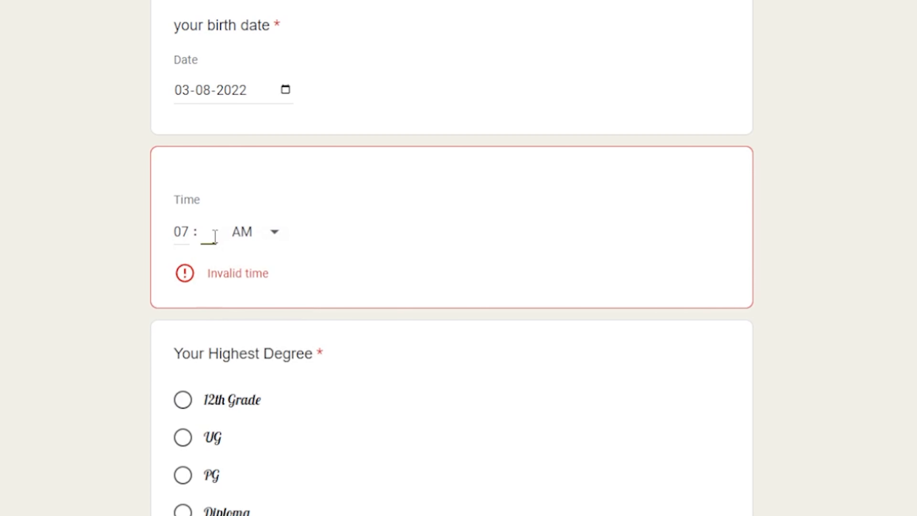
text(00)
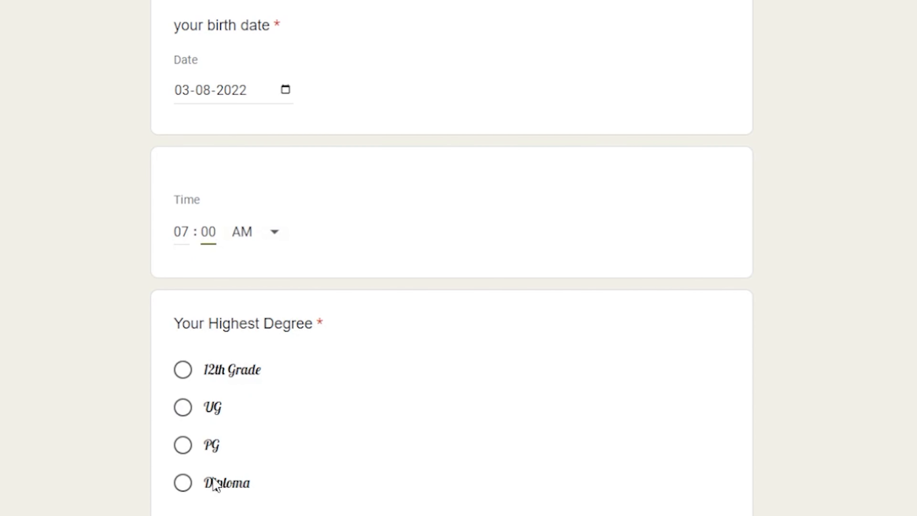
click(184, 409)
scroll(347, 491, down, 5)
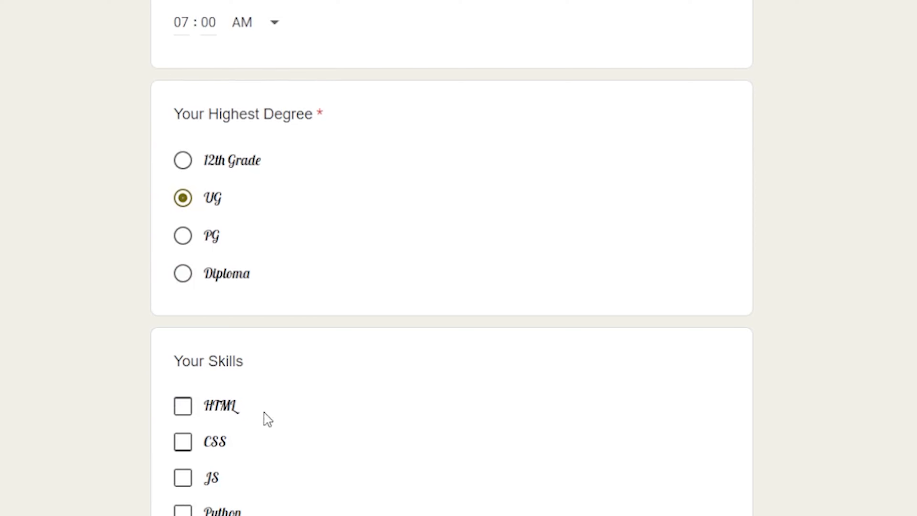
Leave only HTML ticked under skills and choose Option 2 as the last job.
scroll(210, 380, down, 5)
click(182, 202)
click(182, 235)
click(182, 270)
click(182, 306)
click(183, 302)
click(182, 268)
click(183, 232)
click(183, 268)
click(182, 303)
click(183, 268)
click(182, 304)
scroll(325, 317, down, 4)
click(320, 327)
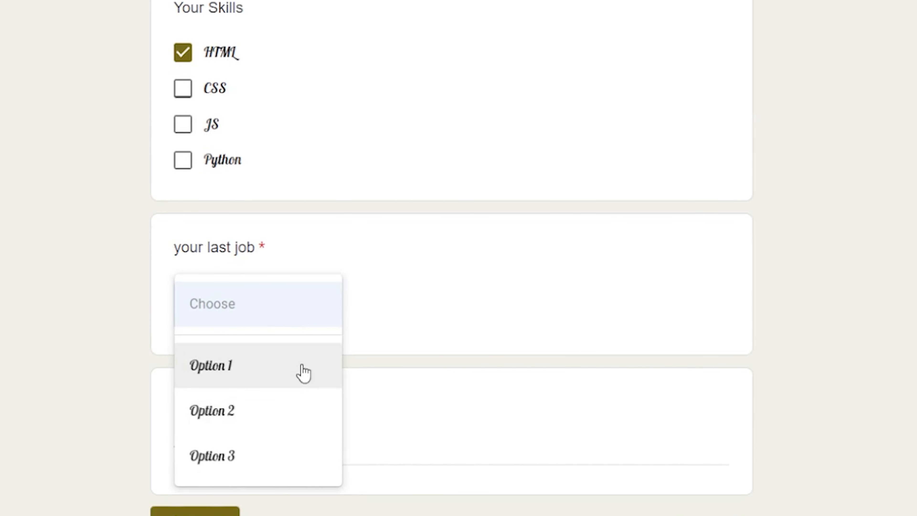
click(272, 415)
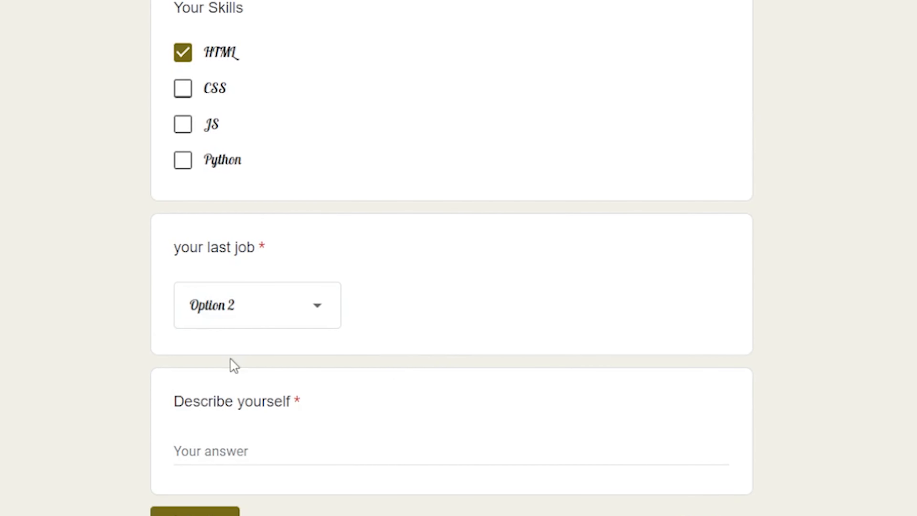
Type a Describe yourself answer, cut it to show the required error, then retype.
click(269, 455)
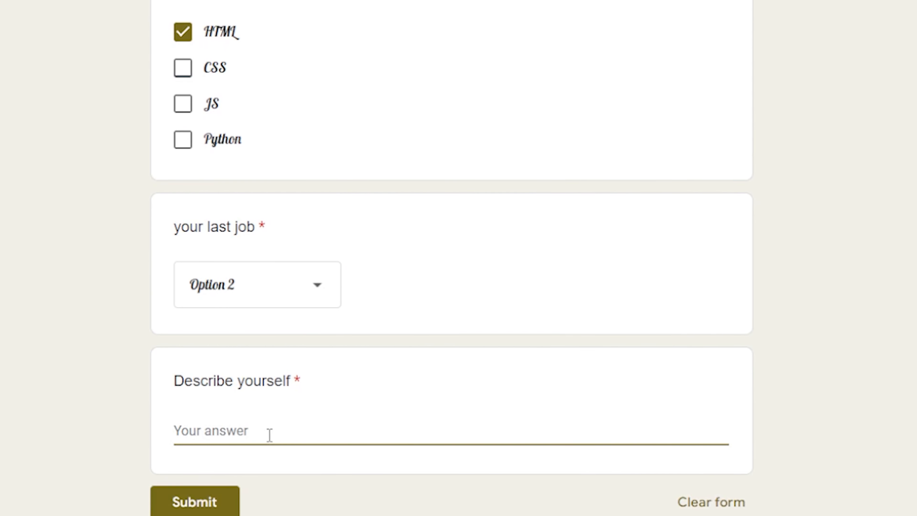
text(kdfufy  isuue shkfu a)
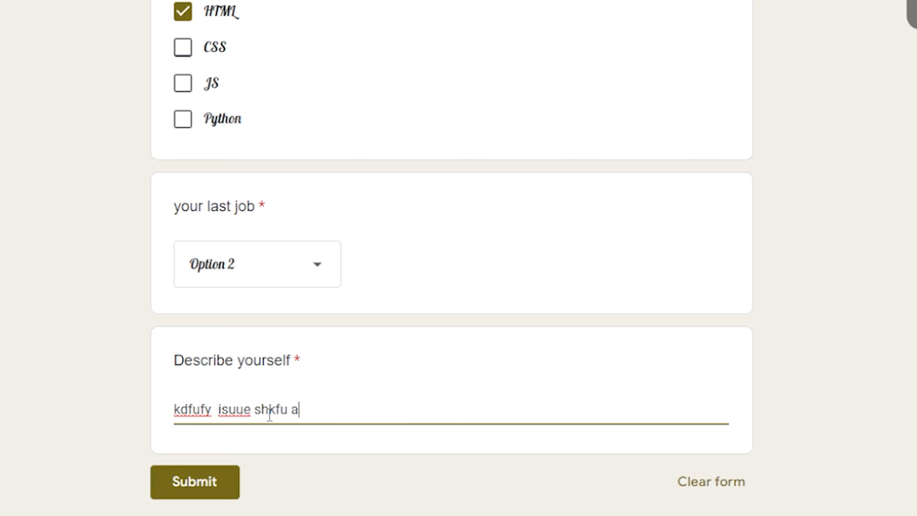
text(kihf s iiyfo9)
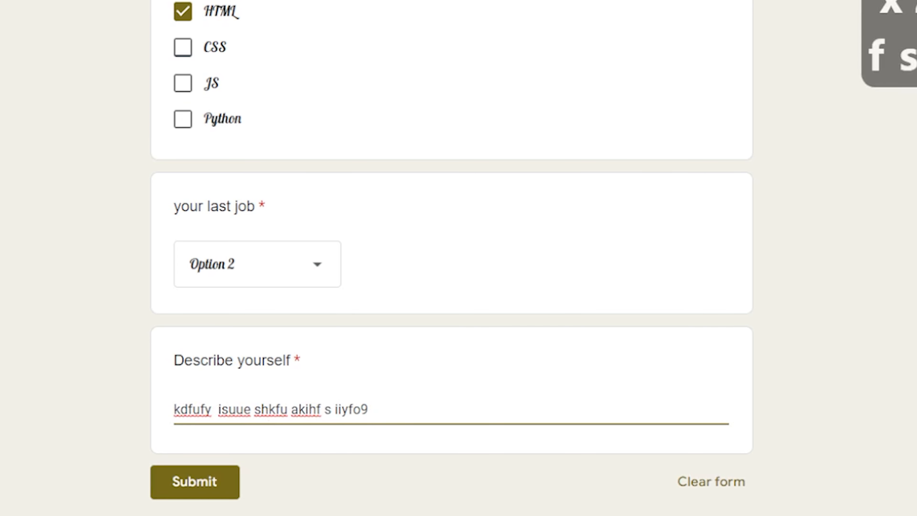
drag(374, 409, 136, 421)
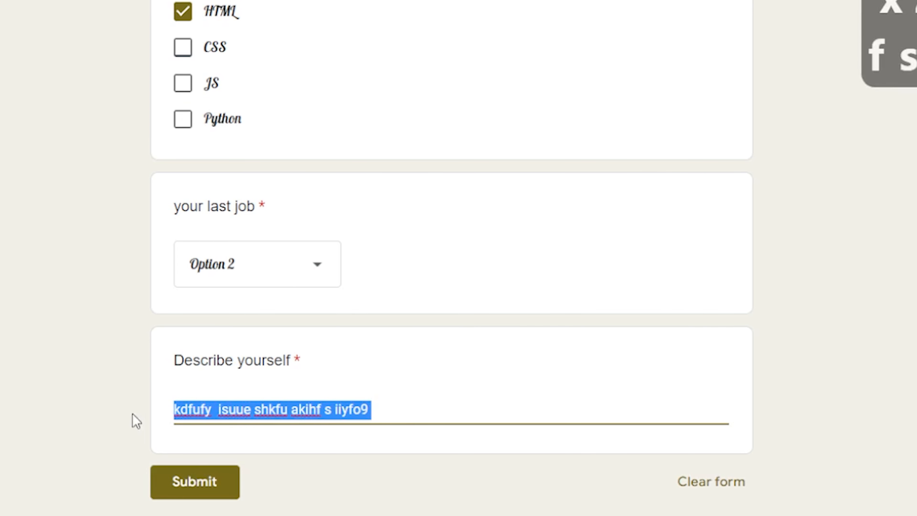
key(ctrl+x)
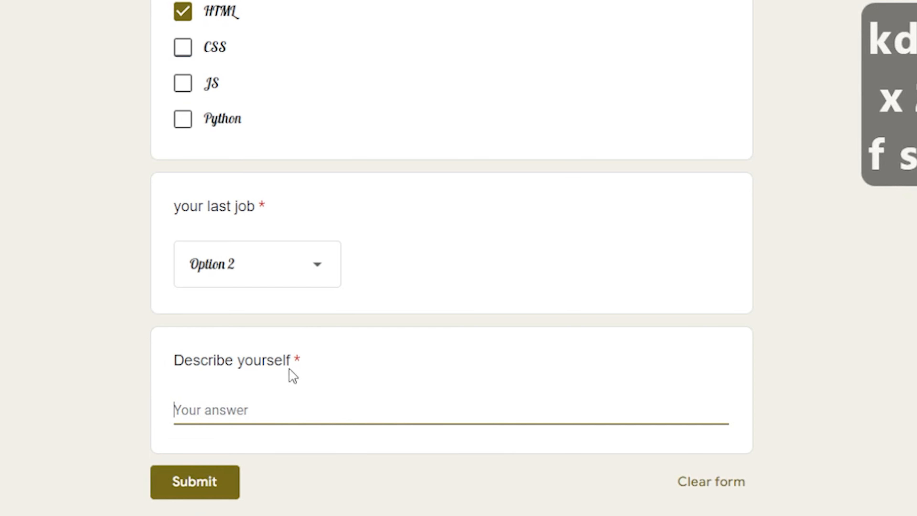
double_click(296, 359)
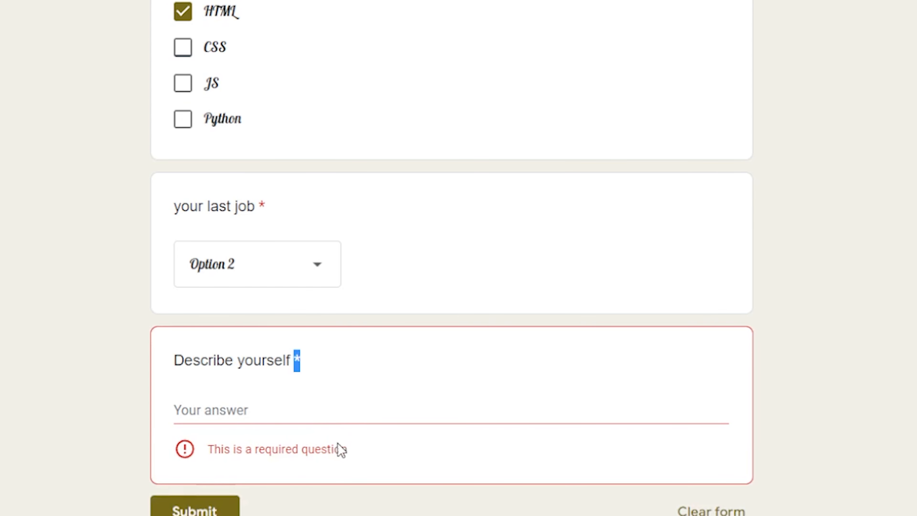
click(216, 511)
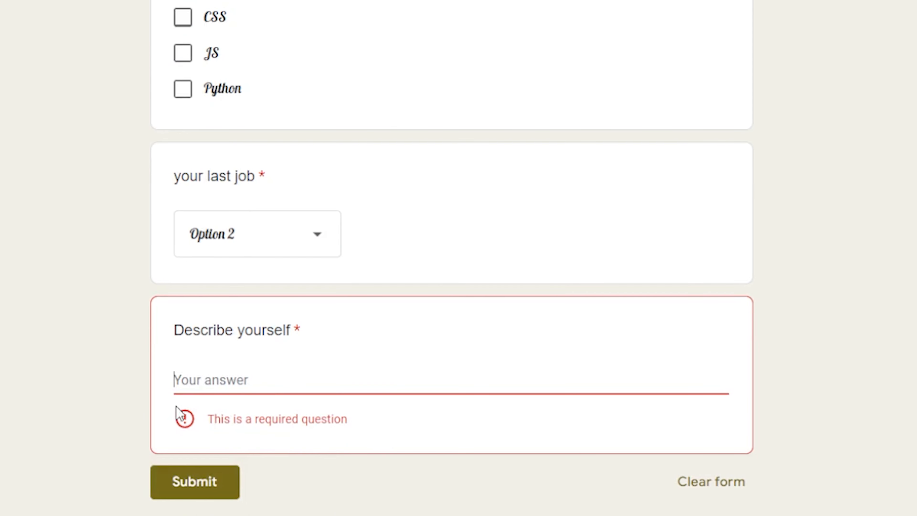
text(f)
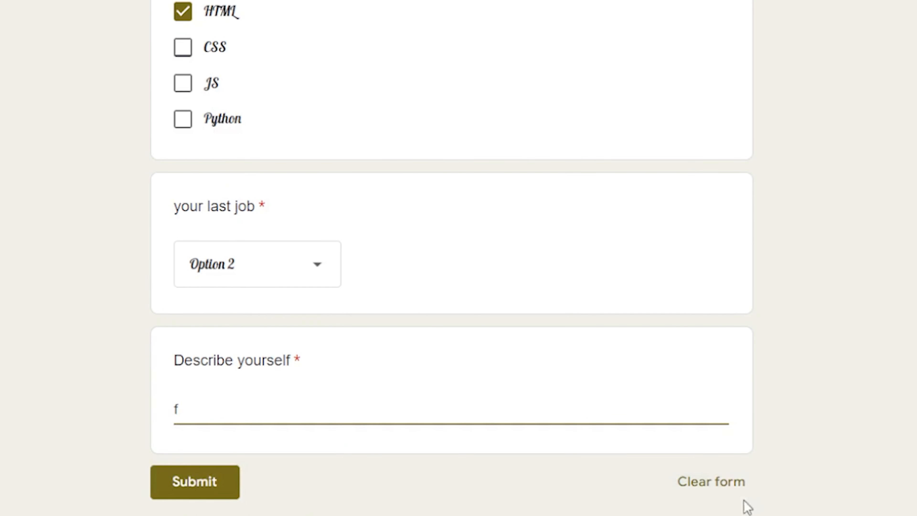
Clear all answers from the form and confirm the reset.
click(716, 491)
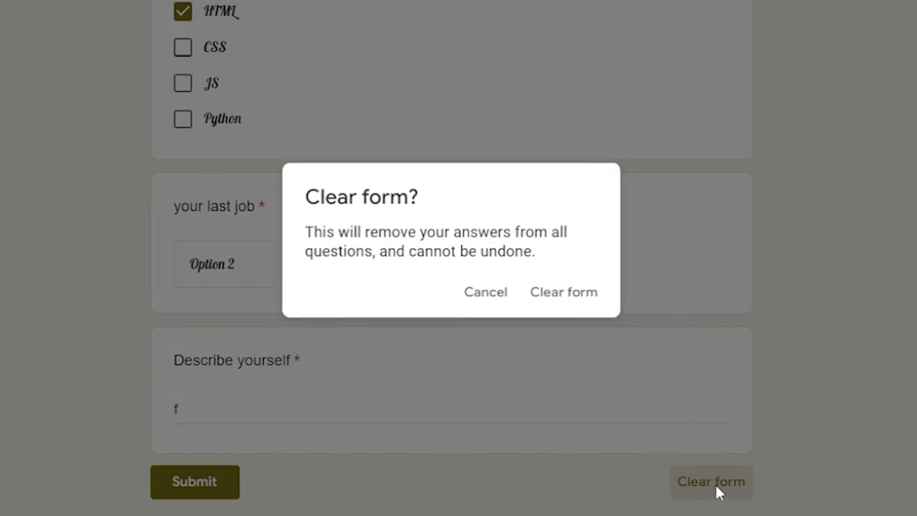
click(558, 297)
scroll(538, 430, down, 15)
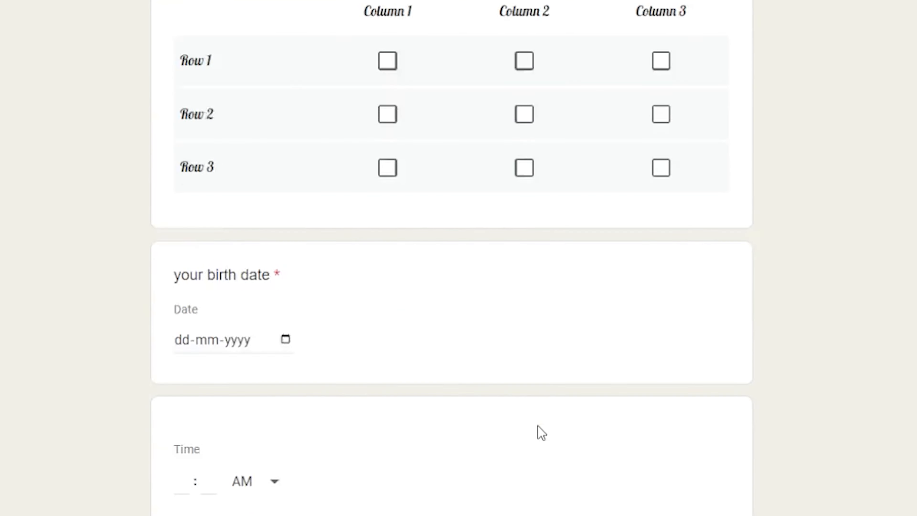
scroll(519, 418, up, 10)
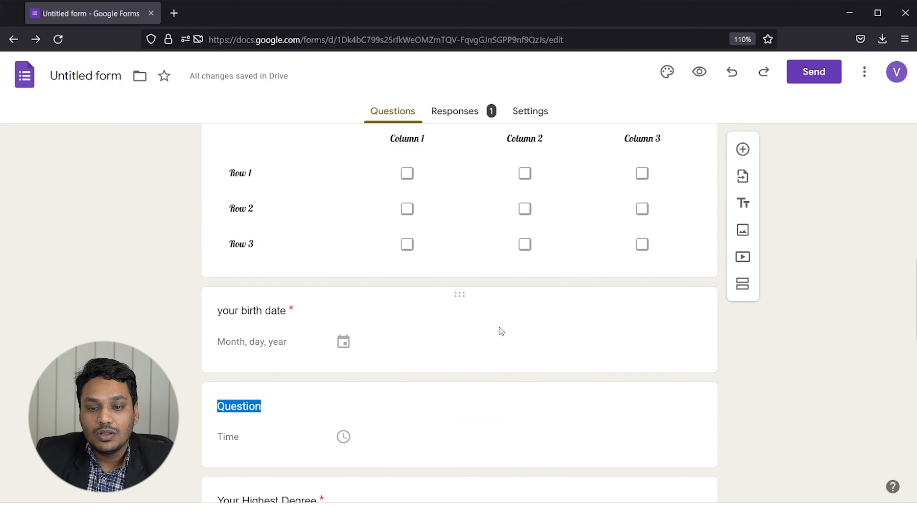
Browse the Responses summary charts, including PG at 100%, time 9:00 AM and the description.
scroll(499, 327, up, 10)
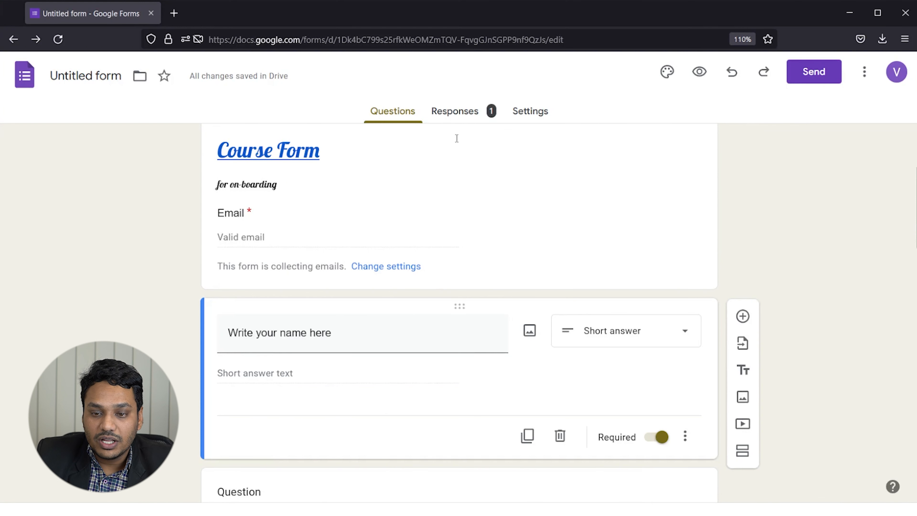
click(463, 122)
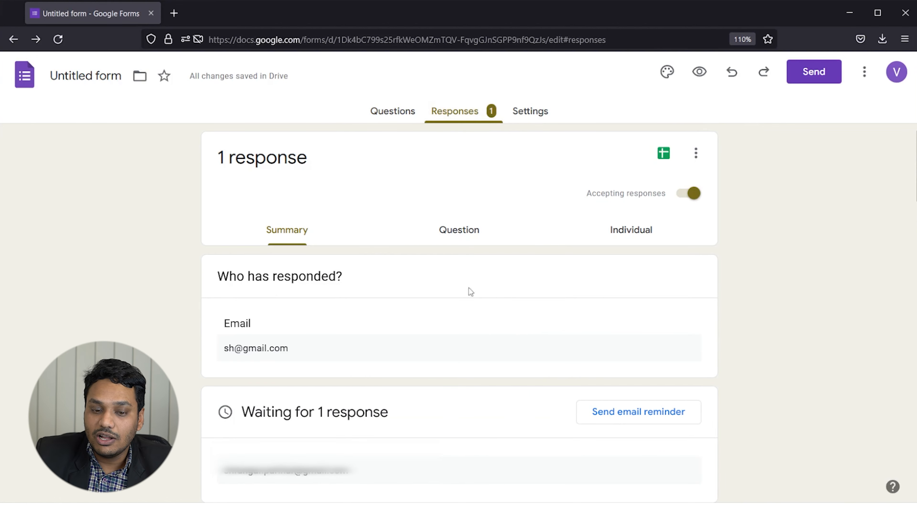
scroll(449, 322, down, 2)
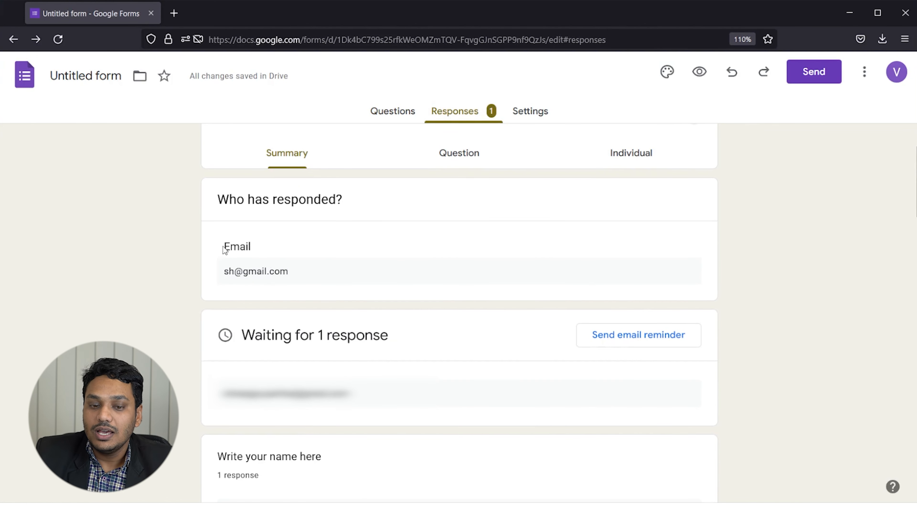
drag(263, 284, 281, 284)
drag(225, 278, 268, 283)
scroll(413, 336, down, 4)
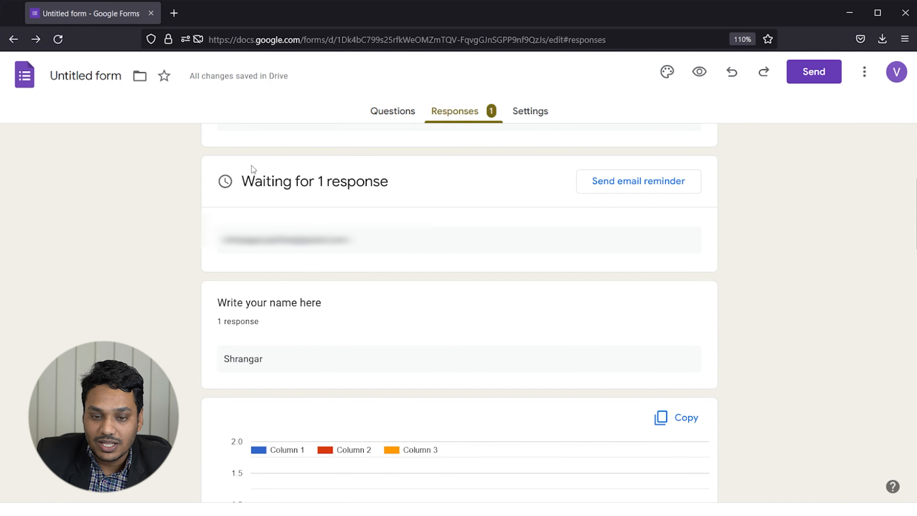
scroll(348, 270, down, 8)
scroll(395, 246, up, 2)
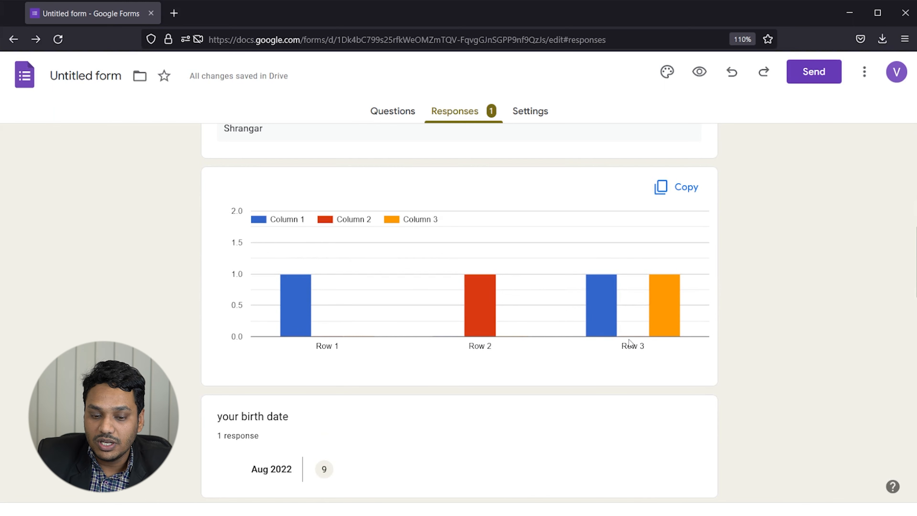
scroll(541, 343, down, 8)
scroll(397, 325, up, 4)
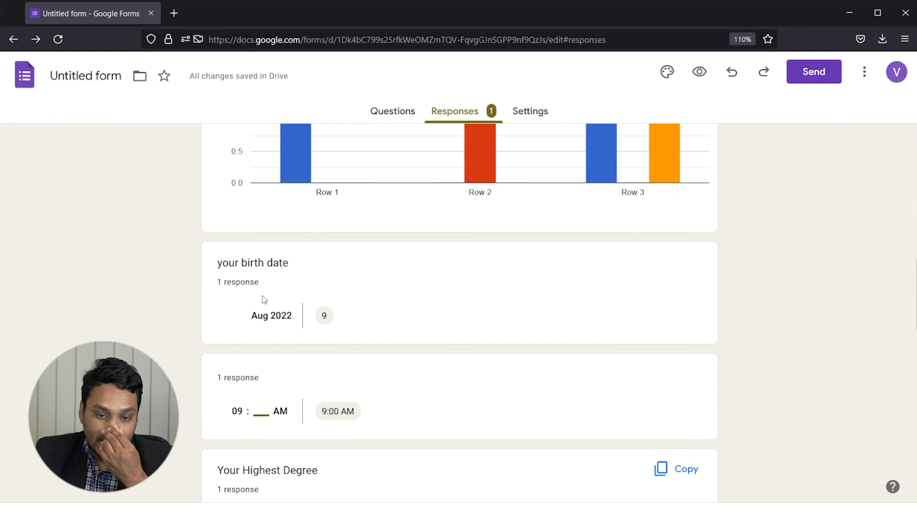
scroll(311, 318, down, 4)
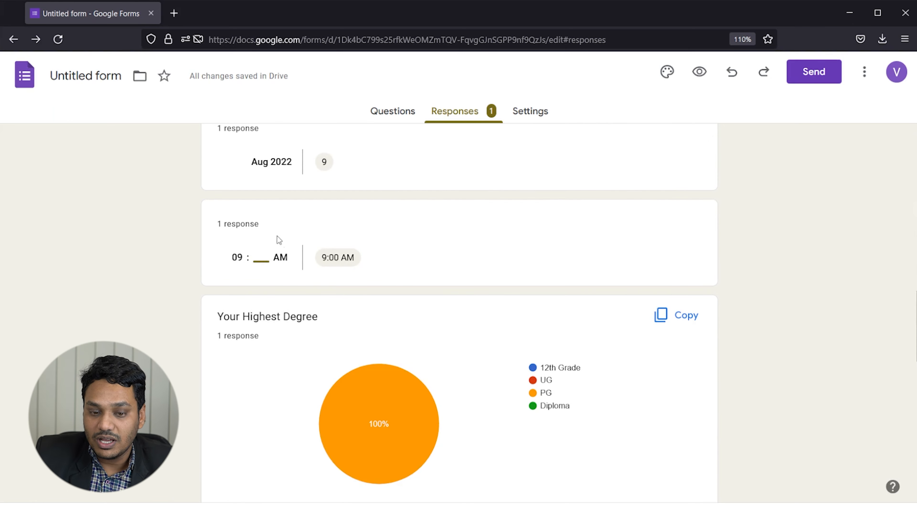
scroll(287, 264, down, 2)
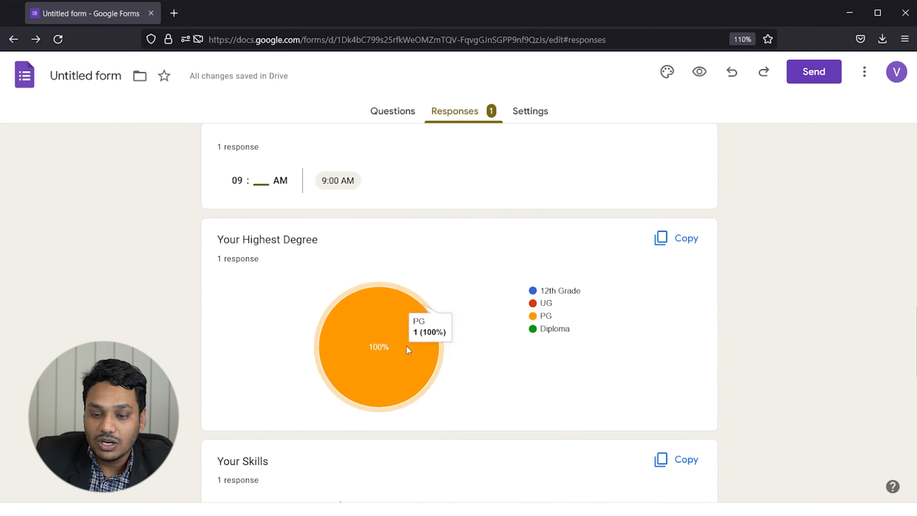
scroll(397, 343, down, 12)
scroll(394, 339, up, 6)
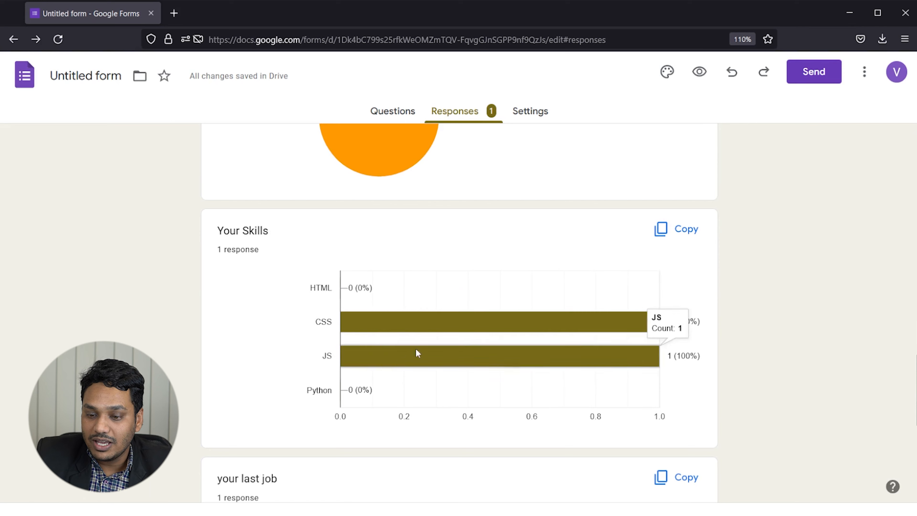
scroll(415, 348, down, 6)
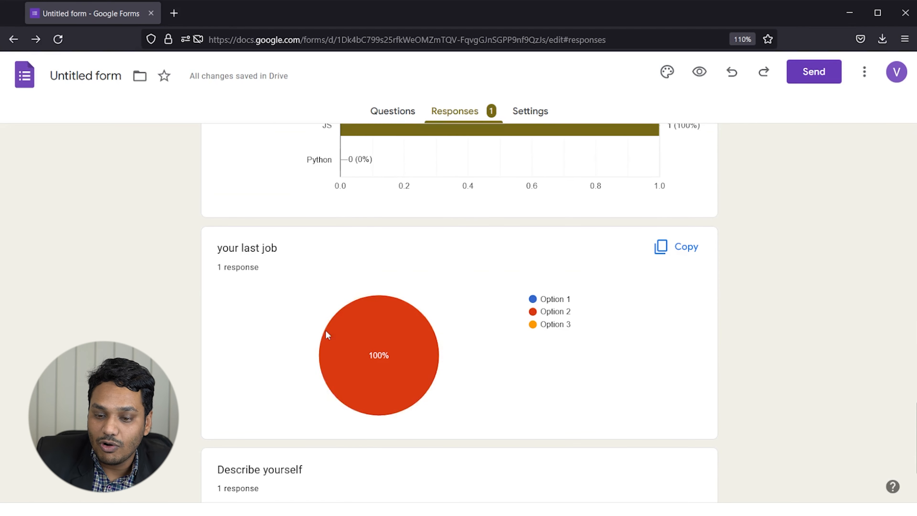
scroll(408, 325, down, 3)
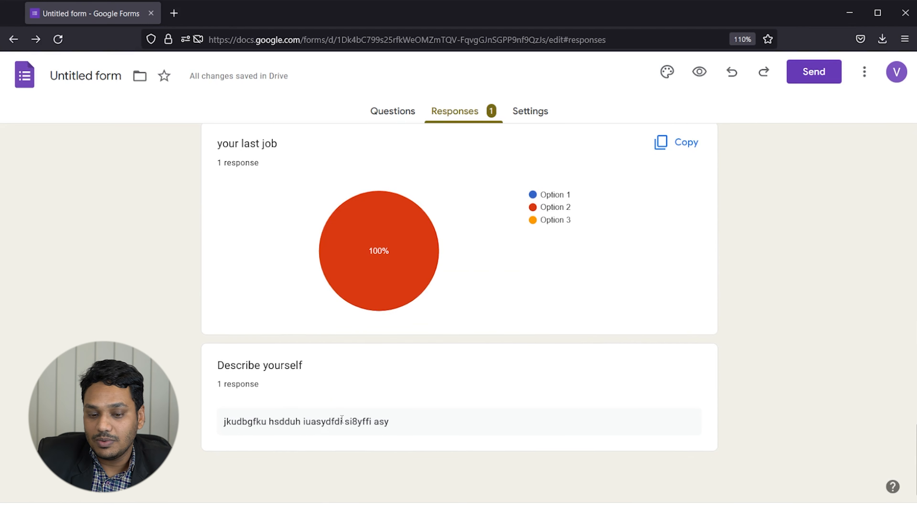
drag(323, 404, 247, 391)
click(552, 326)
scroll(576, 327, up, 20)
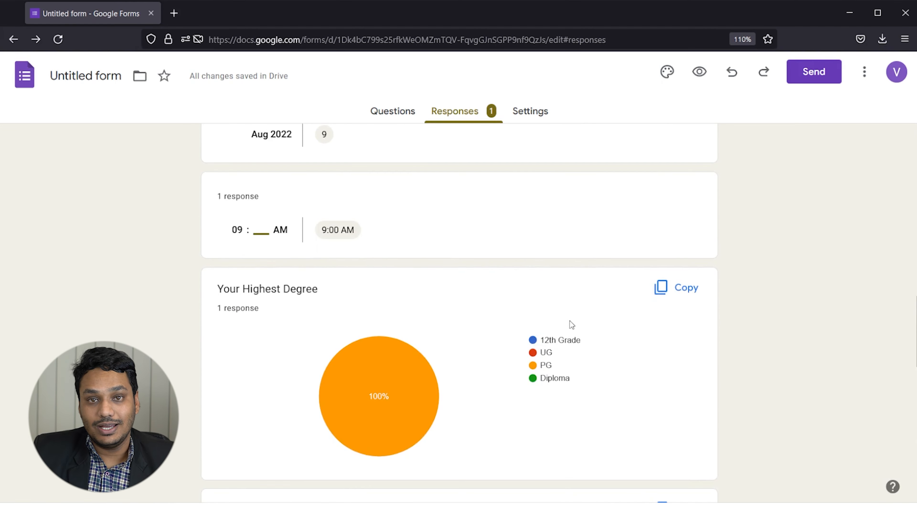